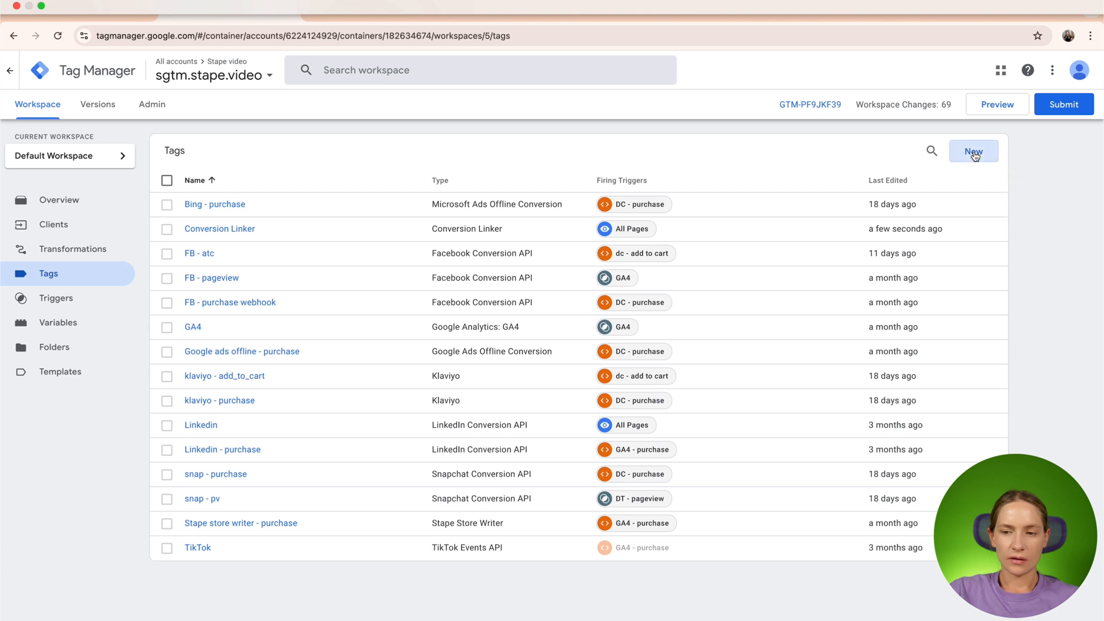
- Create a new tag named "gAds - remarketing"
{"action": "left_click", "coordinate": [973, 151]}
{"action": "double_click", "coordinate": [340, 71]}
{"action": "triple_click", "coordinate": [341, 71]}
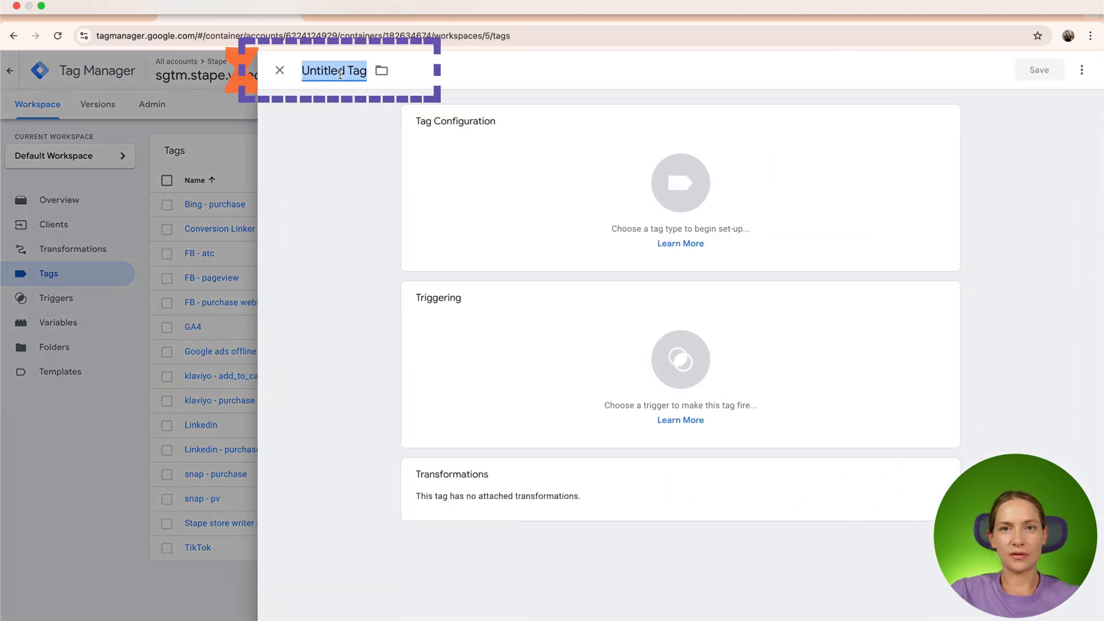
{"action": "type", "text": "gA"}
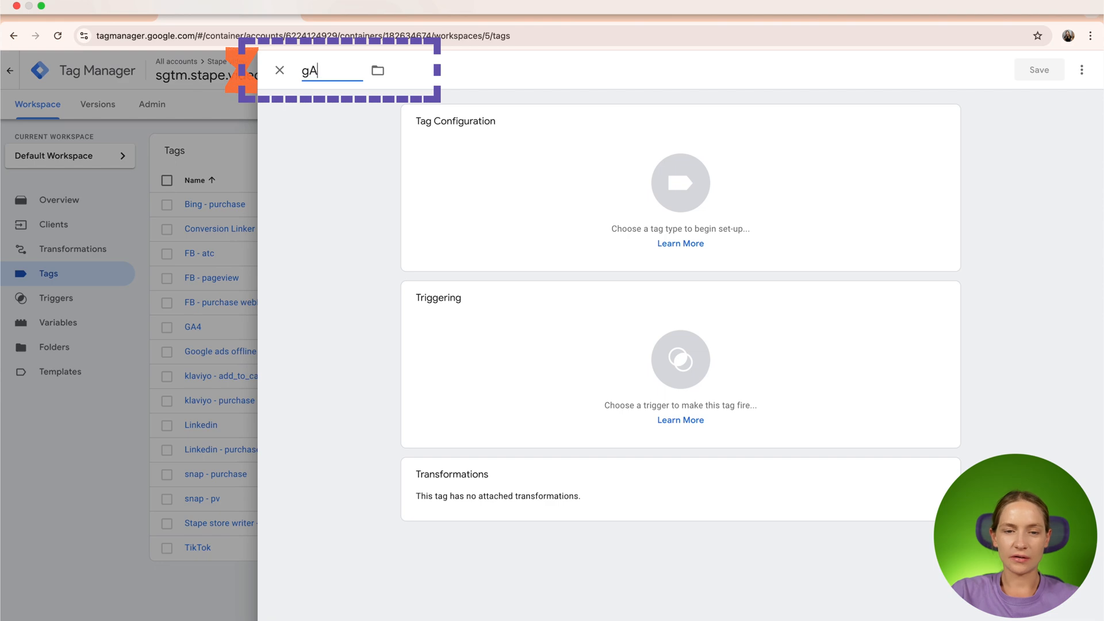
{"action": "type", "text": "ds - remarketing"}
- Configure the tag as Google Ads Remarketing with {{gads - conversion id}} as its Conversion ID
{"action": "left_click", "coordinate": [485, 175]}
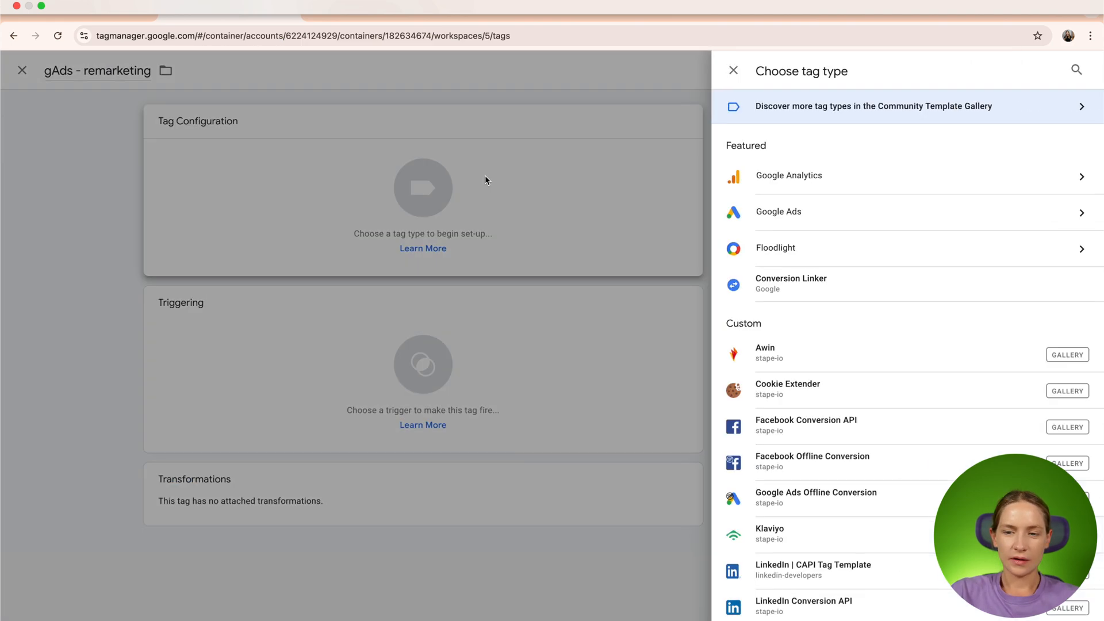
{"action": "left_click", "coordinate": [795, 224]}
{"action": "left_click", "coordinate": [792, 153]}
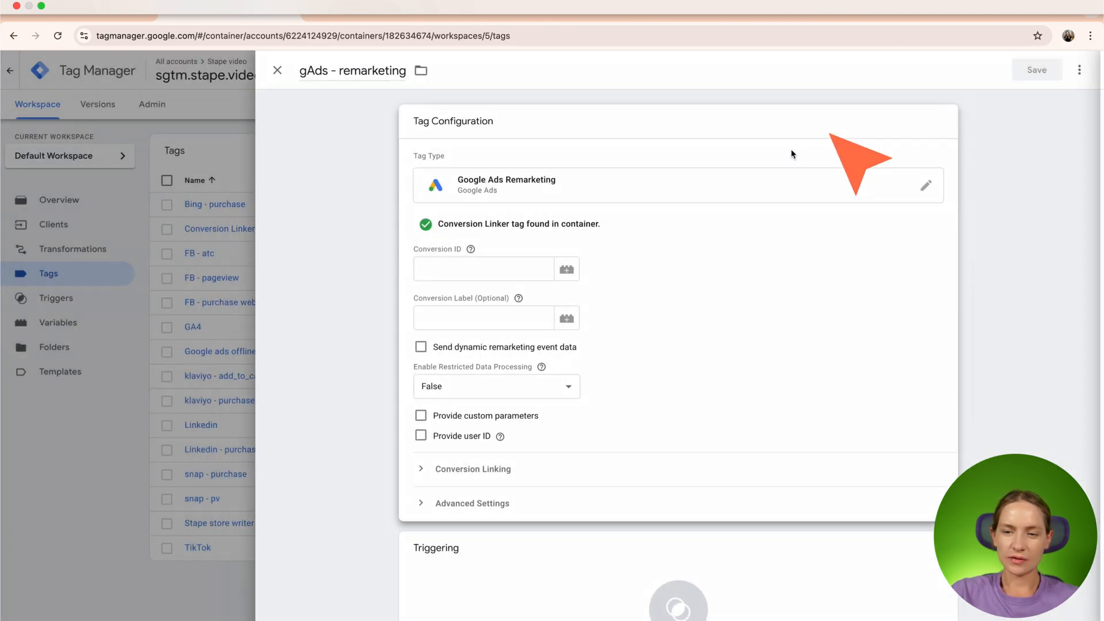
{"action": "left_click", "coordinate": [447, 269]}
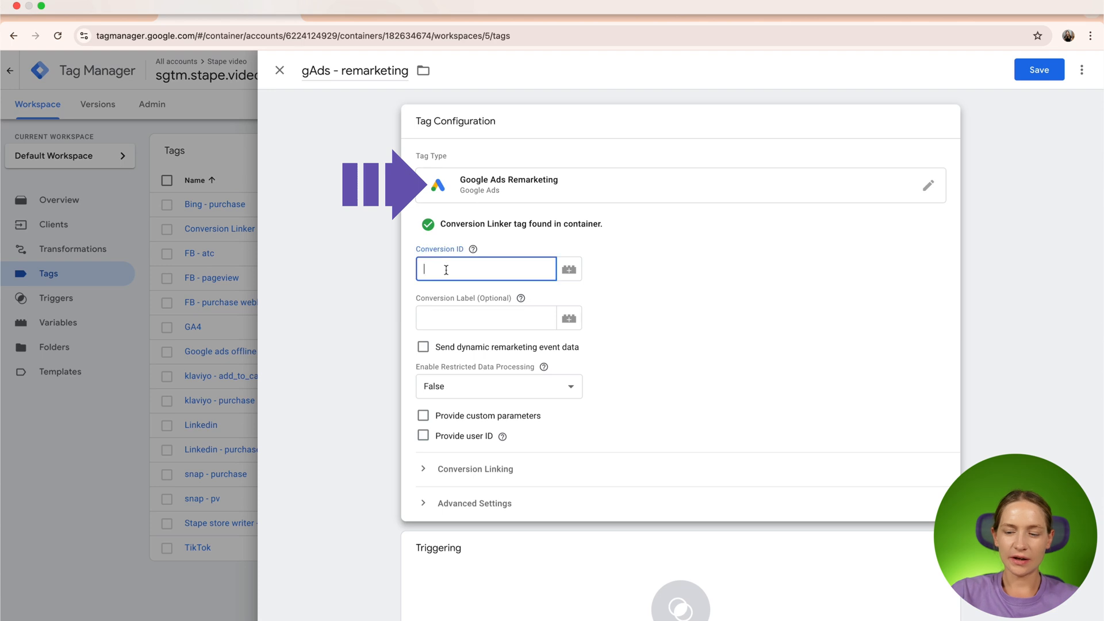
{"action": "type", "text": "{{"}
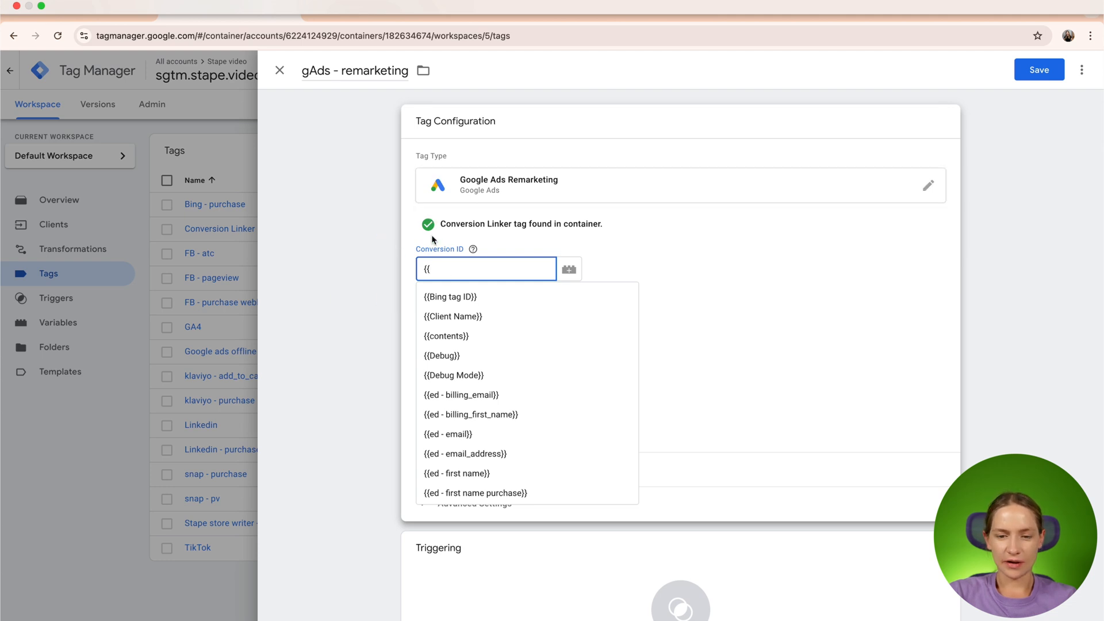
{"action": "type", "text": "ga"}
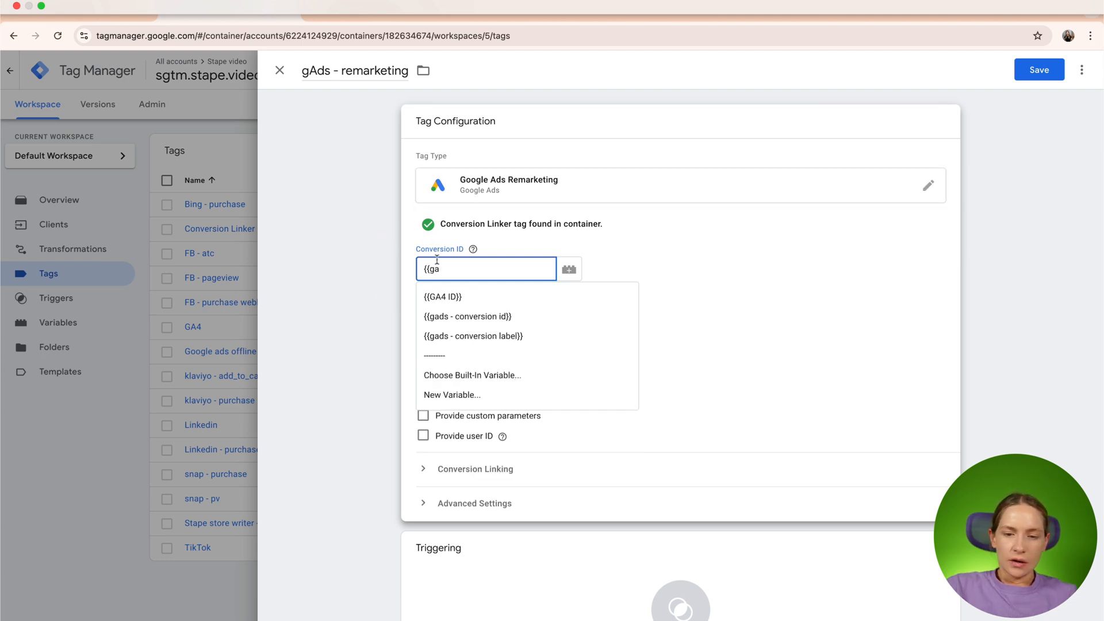
{"action": "left_click", "coordinate": [457, 317]}
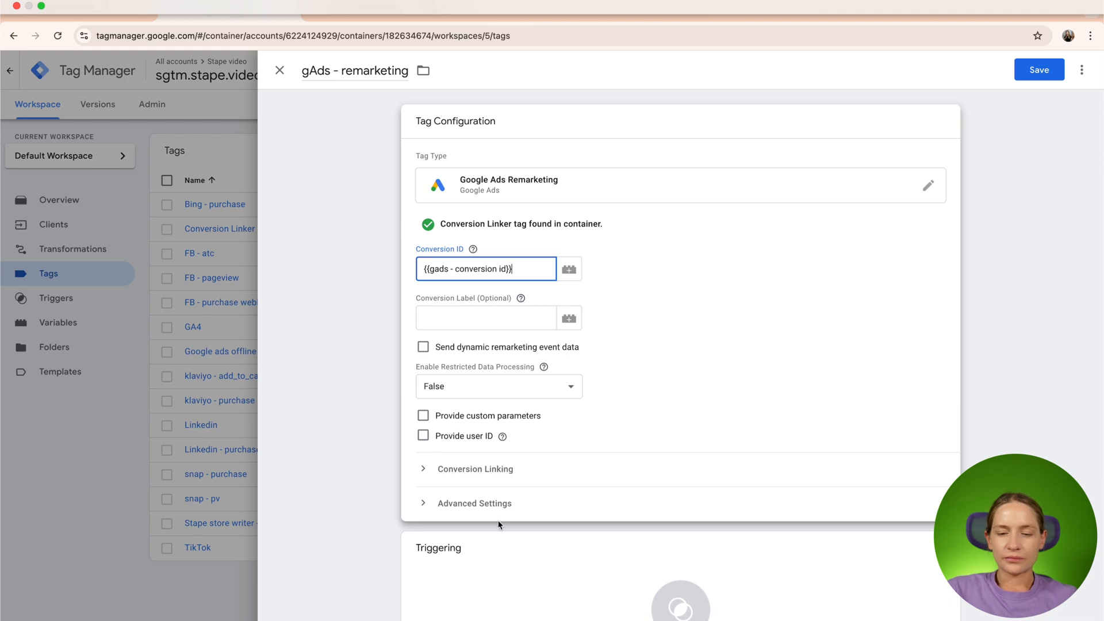
{"action": "left_click", "coordinate": [538, 578]}
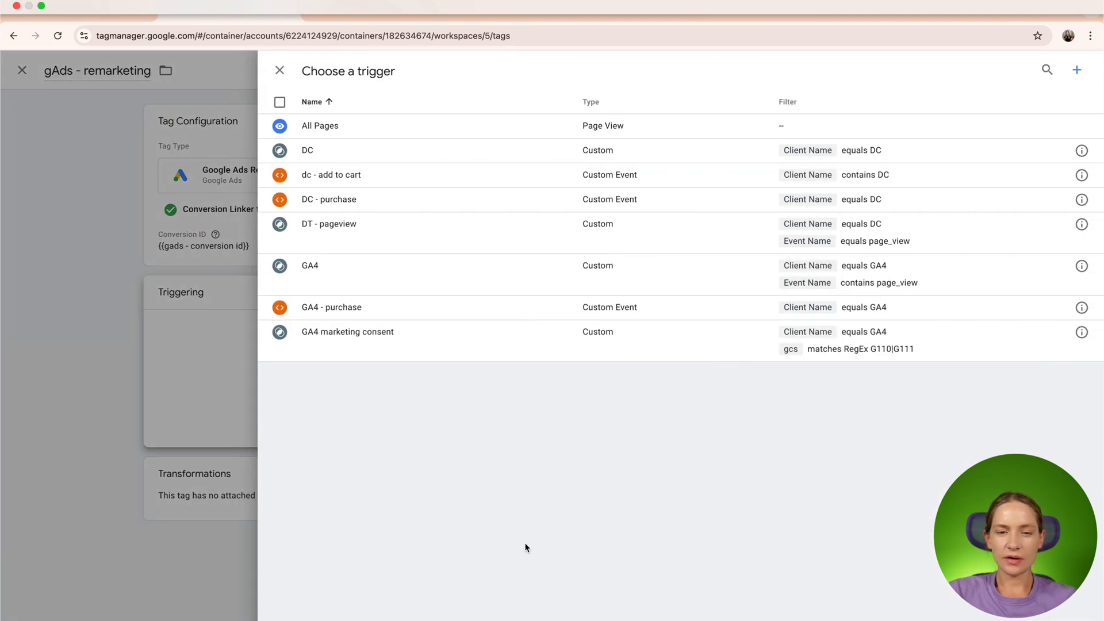
{"action": "left_click", "coordinate": [487, 277]}
{"action": "left_click", "coordinate": [492, 350]}
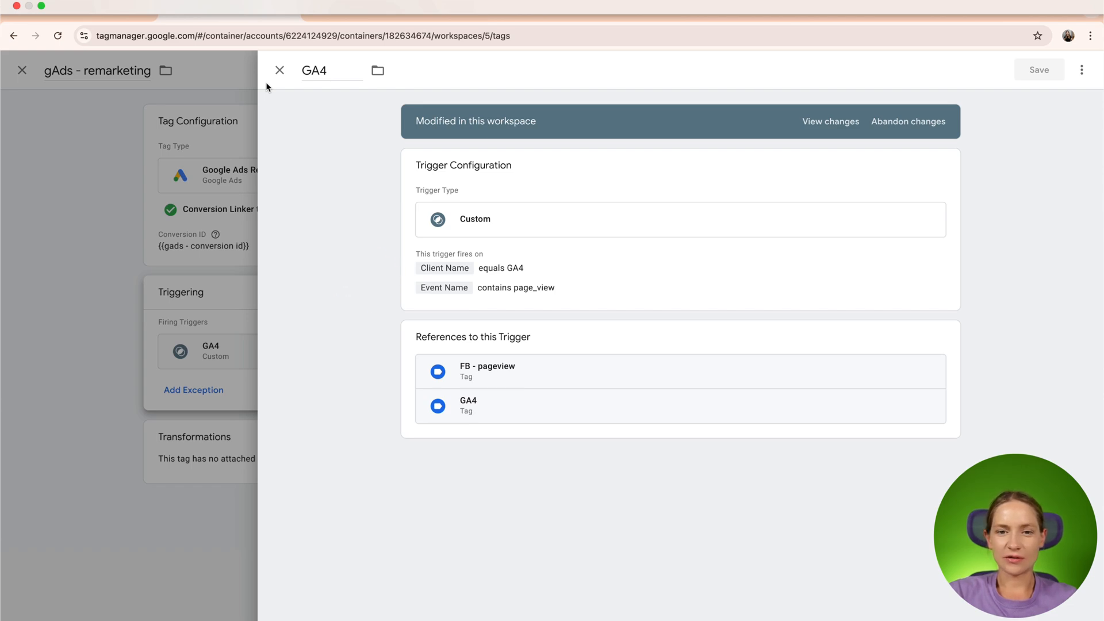
{"action": "left_click", "coordinate": [278, 71]}
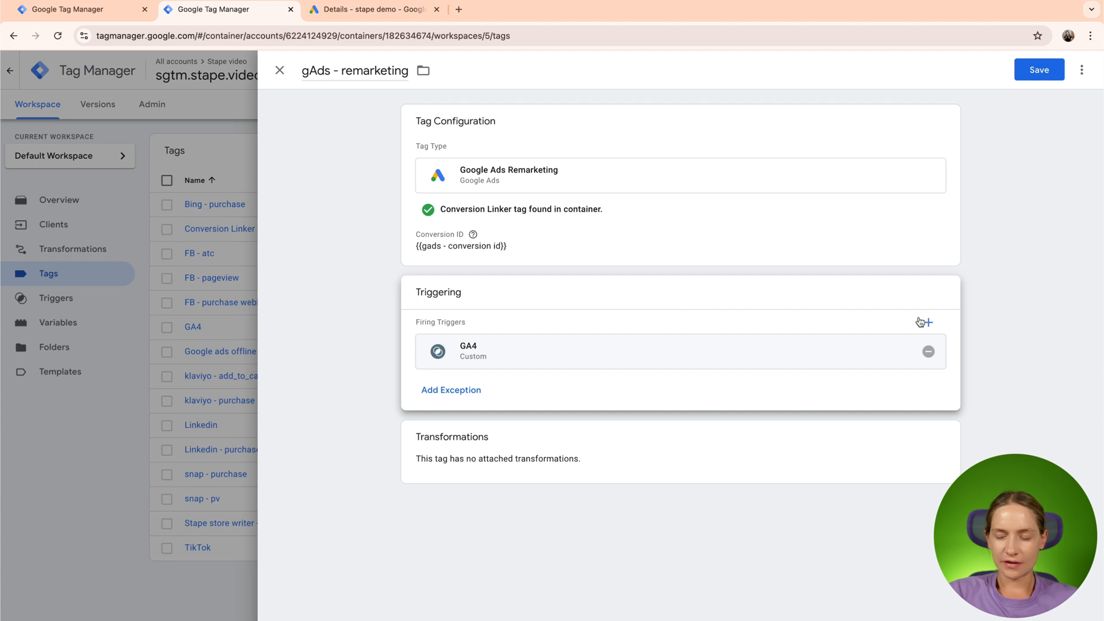
{"action": "left_click", "coordinate": [929, 351]}
- Fire the remarketing tag on the GA4 trigger with its Event Name condition deleted, and save the trigger and the tag
{"action": "left_click", "coordinate": [913, 357]}
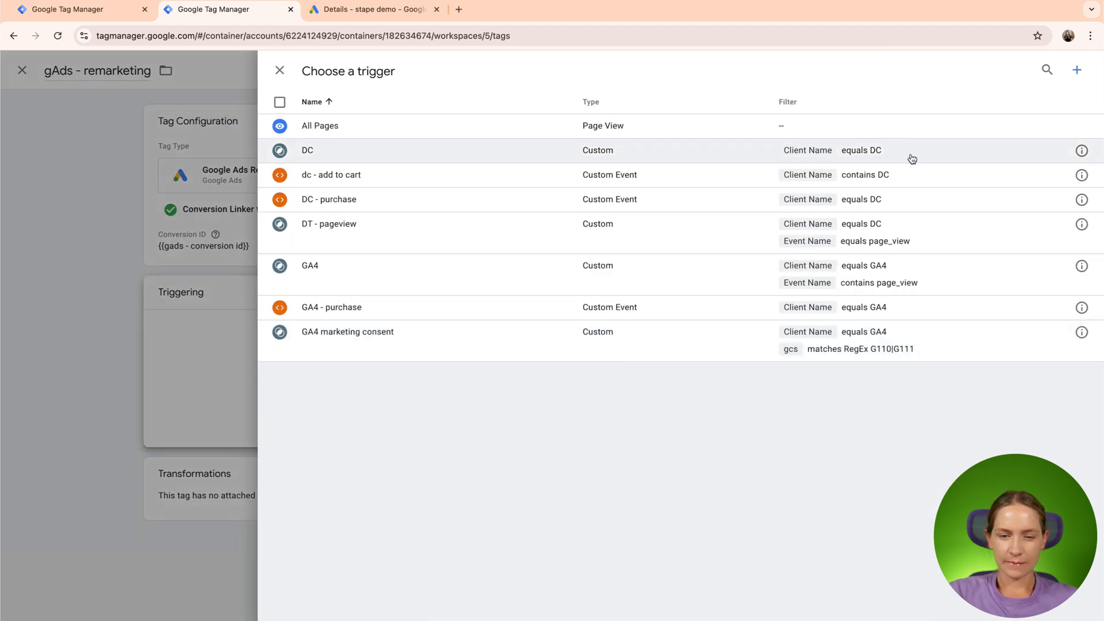
{"action": "left_click", "coordinate": [724, 291]}
{"action": "left_click", "coordinate": [727, 349]}
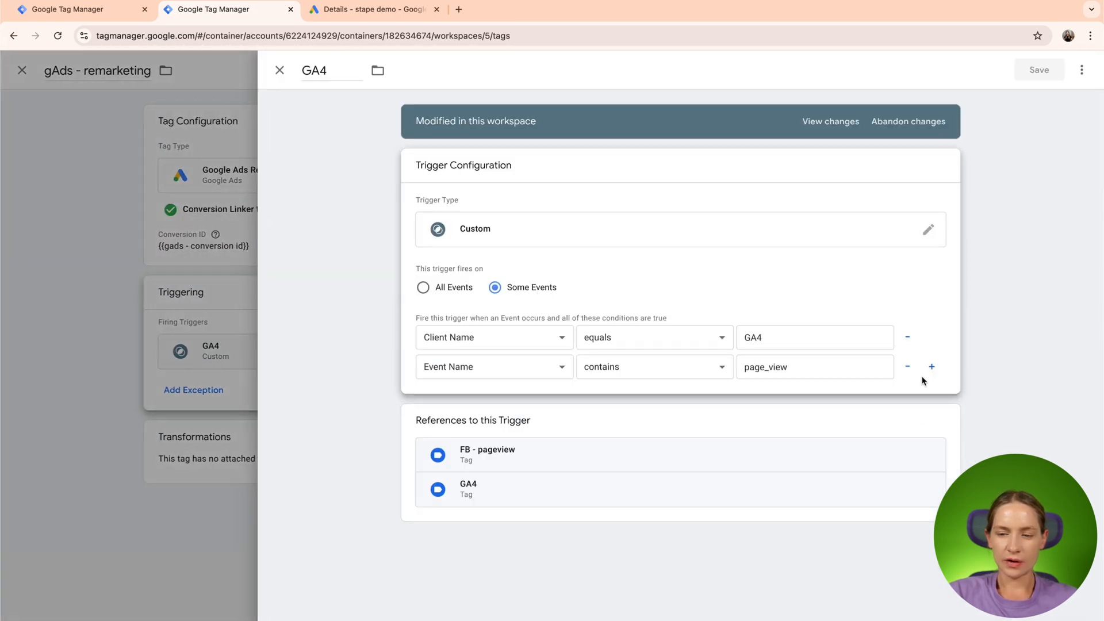
{"action": "left_click", "coordinate": [908, 366]}
{"action": "left_click", "coordinate": [1036, 68]}
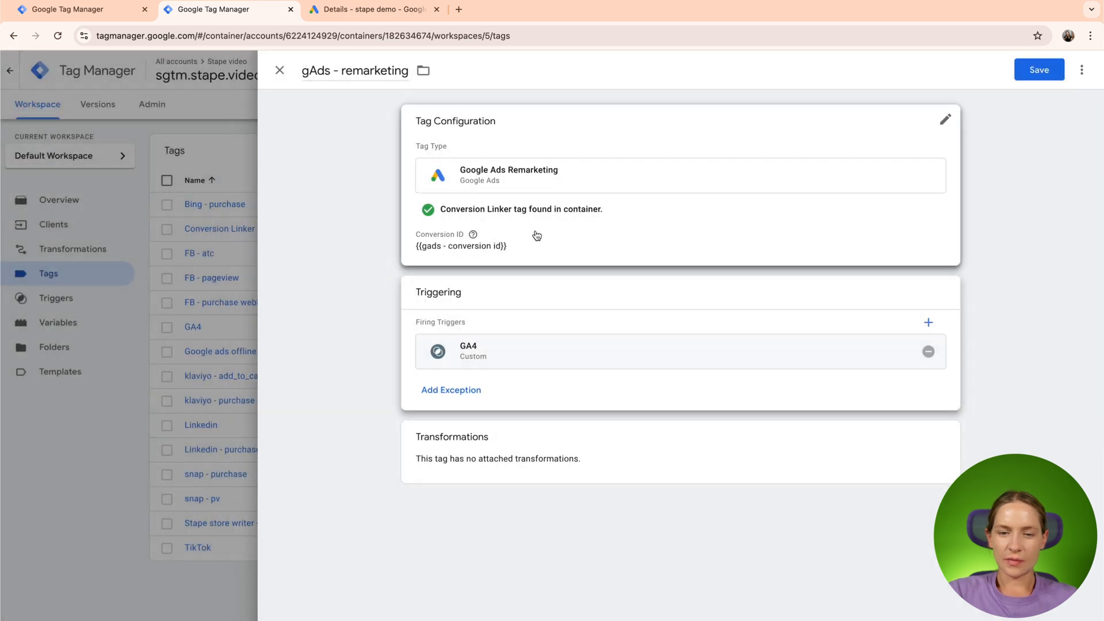
{"action": "left_click", "coordinate": [1032, 69]}
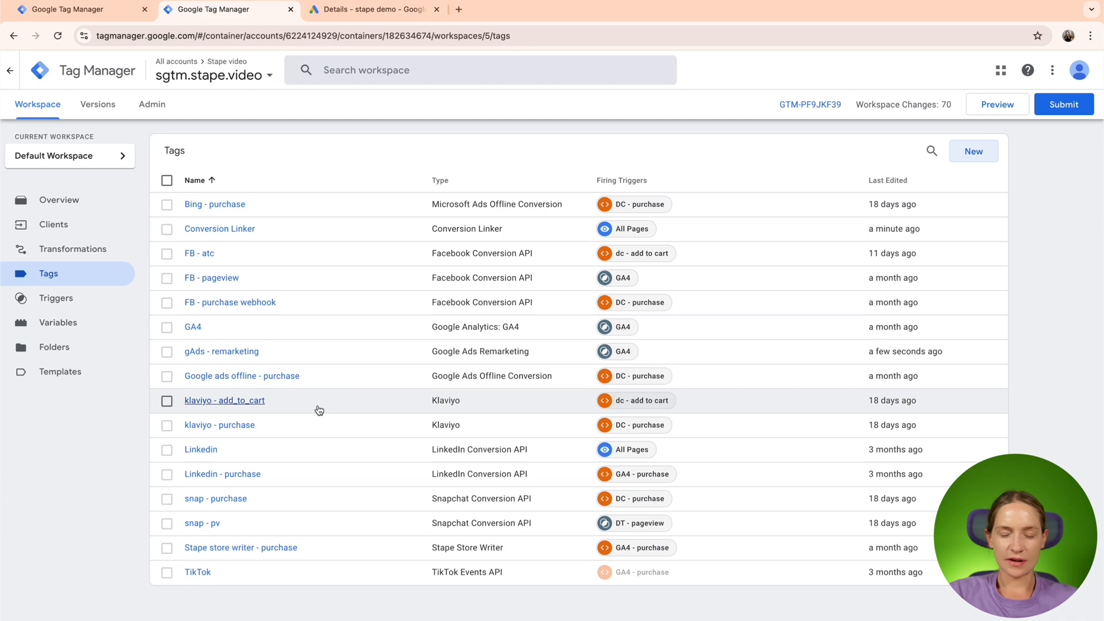
- Create another new tag named "gAds - parchase"
{"action": "left_click", "coordinate": [973, 152]}
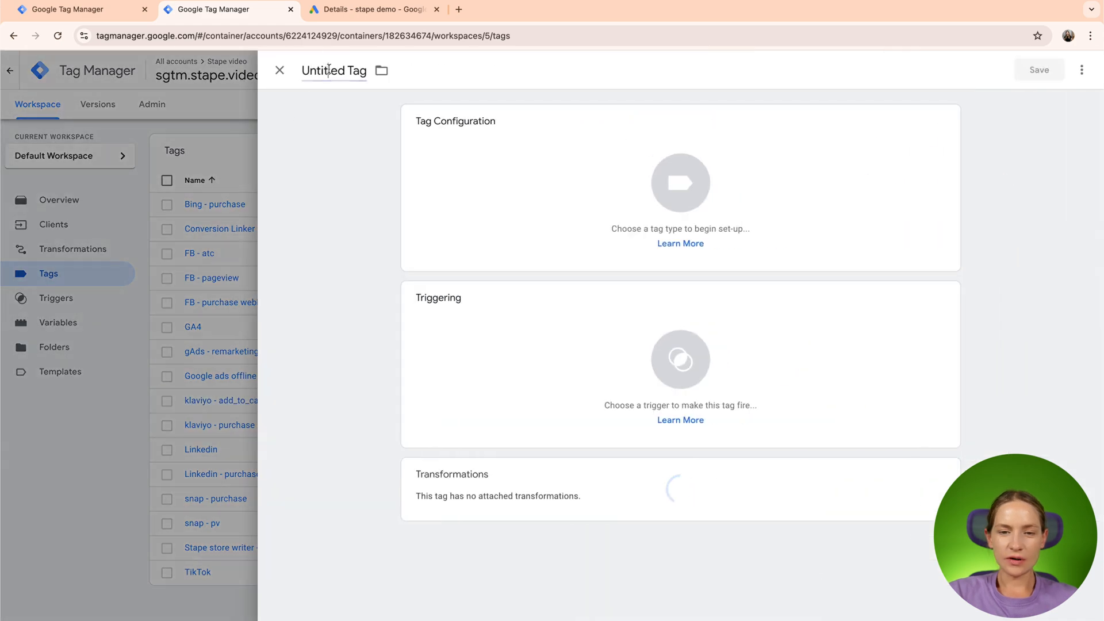
{"action": "left_click", "coordinate": [329, 69]}
{"action": "type", "text": "gAds"}
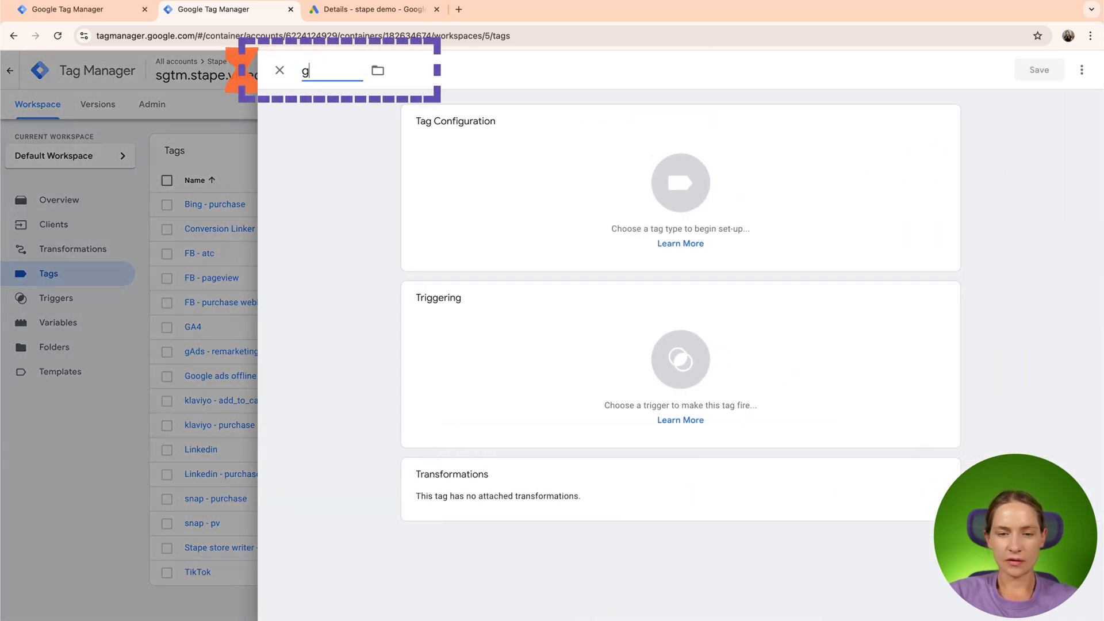
{"action": "type", "text": " - purcahse"}
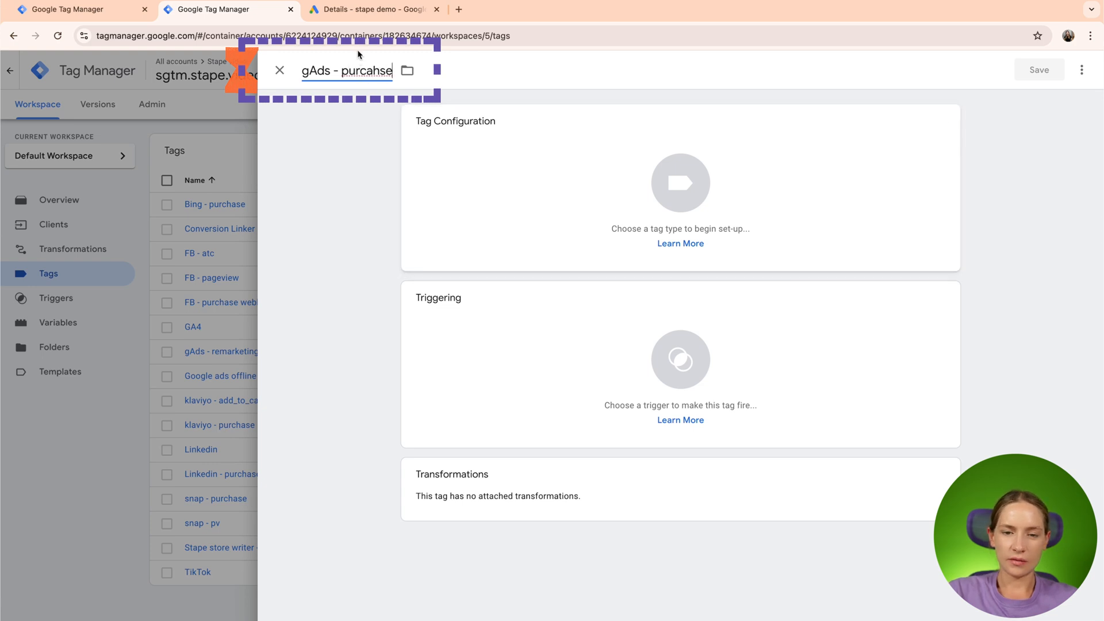
{"action": "double_click", "coordinate": [366, 71]}
{"action": "type", "text": "parchase"}
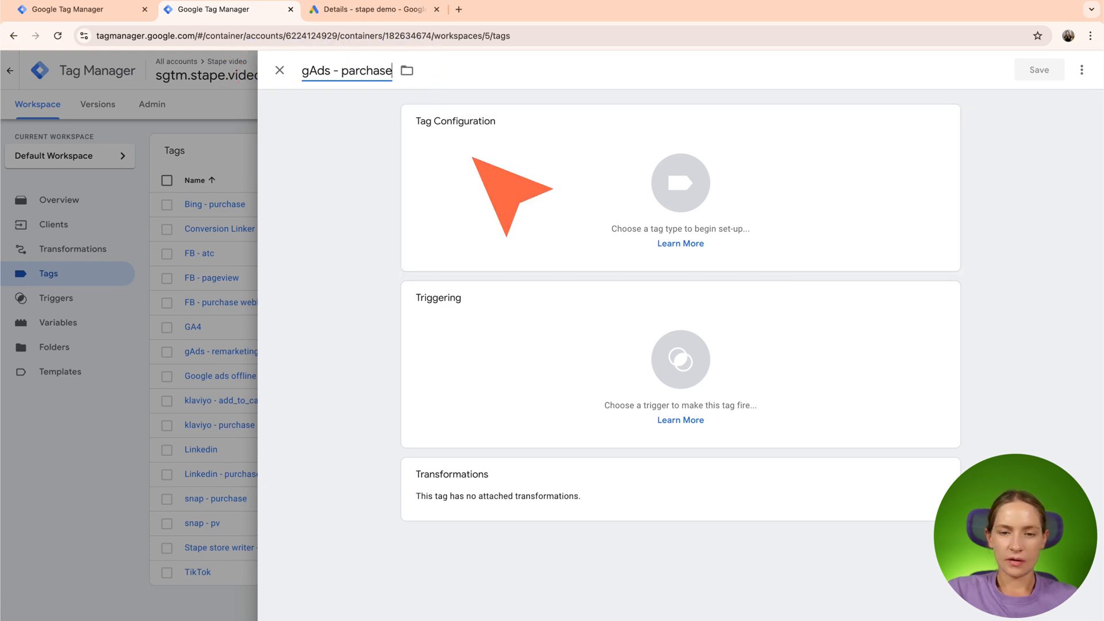
- Set the new tag's type to Google Ads Conversion Tracking
{"action": "left_click", "coordinate": [504, 177]}
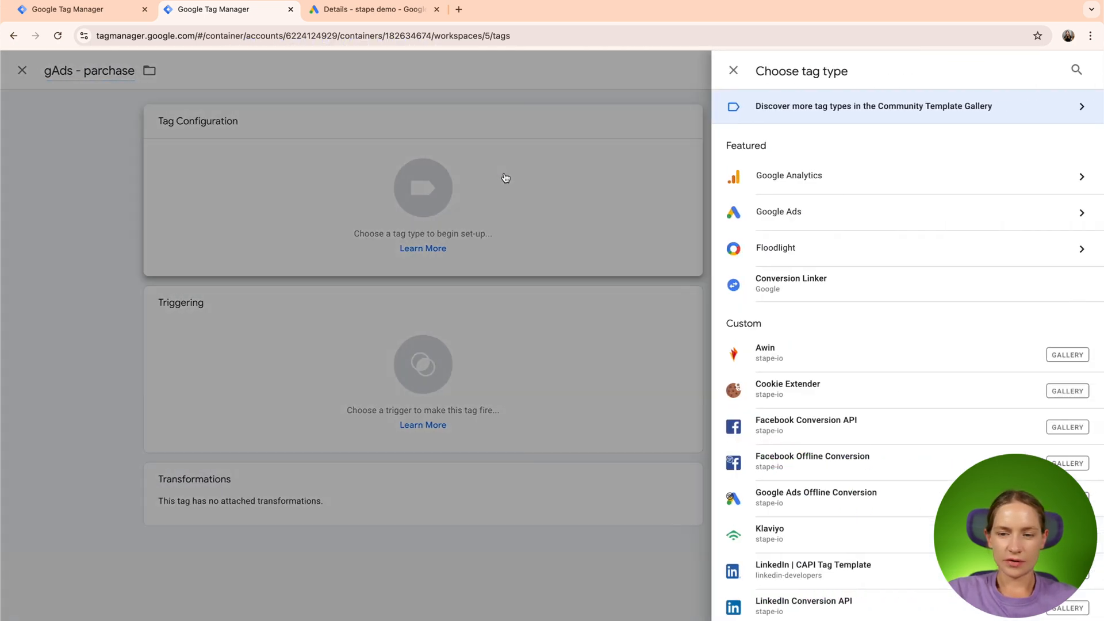
{"action": "left_click", "coordinate": [758, 212]}
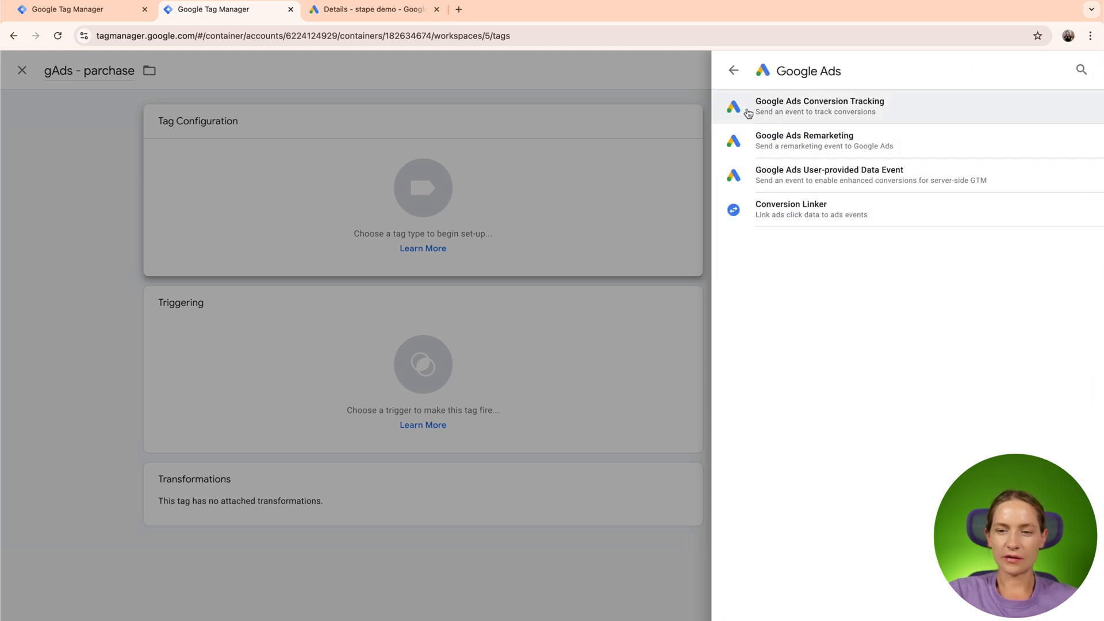
{"action": "left_click", "coordinate": [794, 113]}
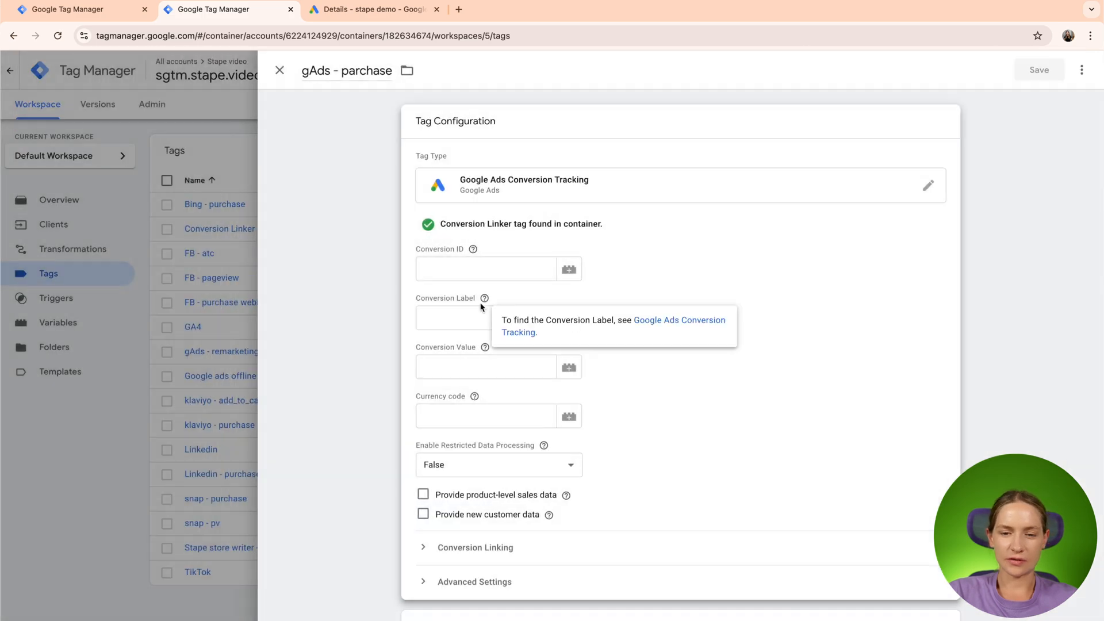
- Set the Conversion ID to {{gads - conversion id}} and the Conversion Label to {{gads - conversion label}}
{"action": "left_click", "coordinate": [426, 268]}
{"action": "type", "text": "{{"}
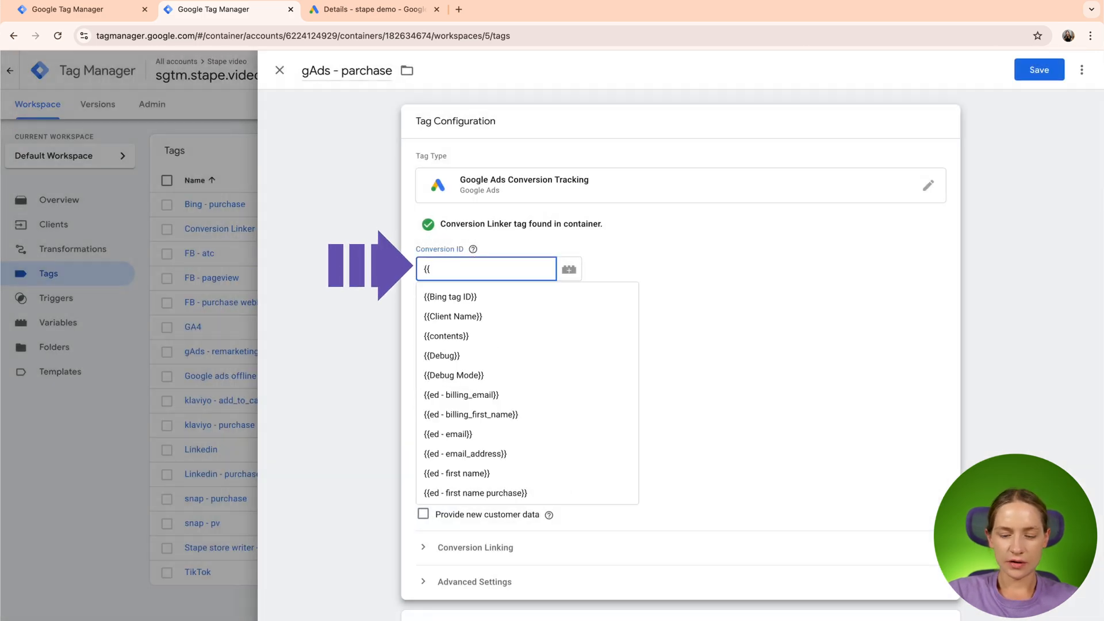
{"action": "type", "text": "gads"}
{"action": "left_click", "coordinate": [475, 295]}
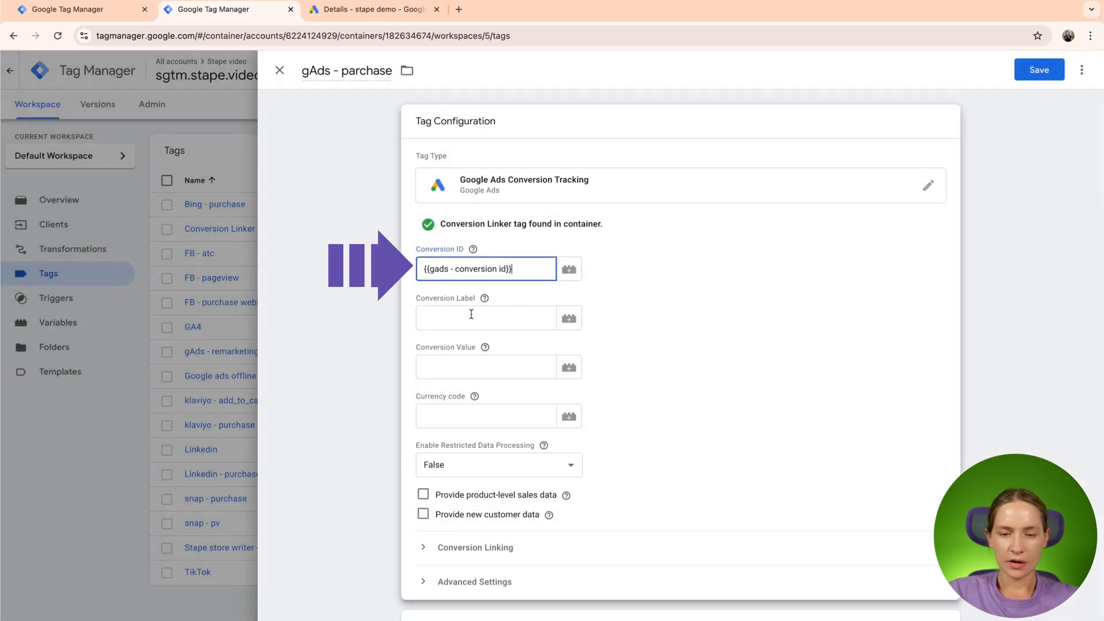
{"action": "left_click", "coordinate": [471, 315]}
{"action": "type", "text": "{{"}
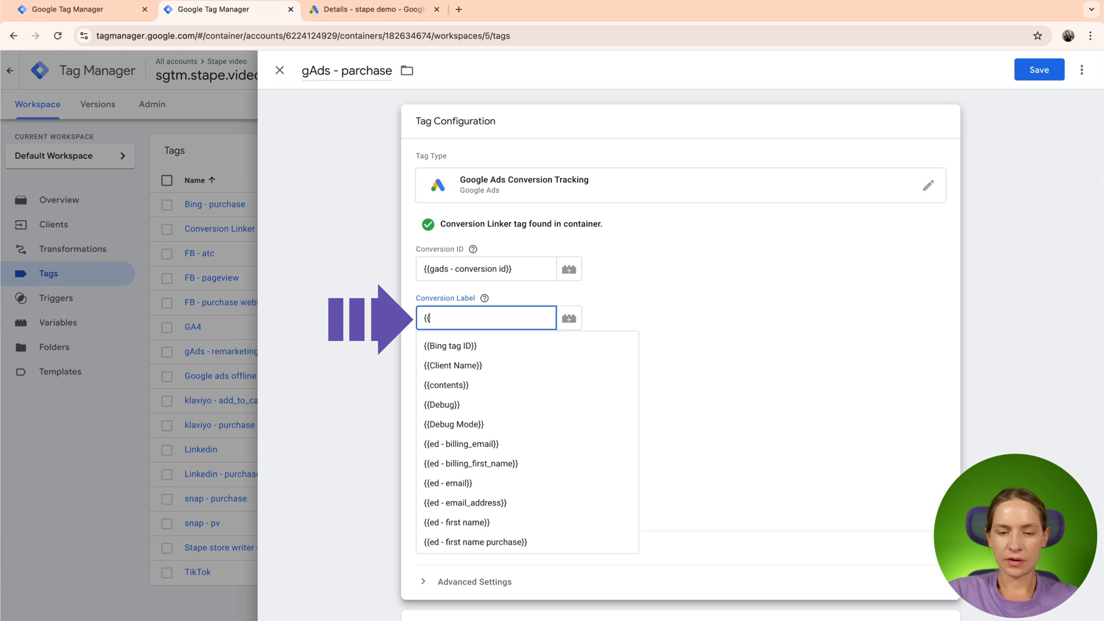
{"action": "type", "text": "g"}
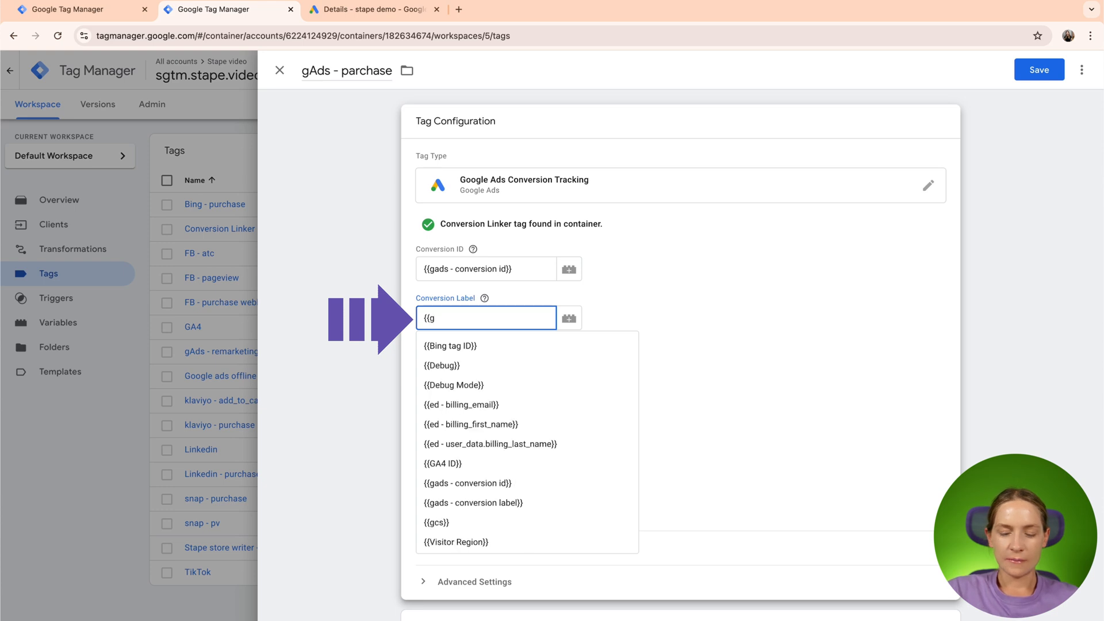
{"action": "type", "text": "ads"}
{"action": "left_click", "coordinate": [468, 365]}
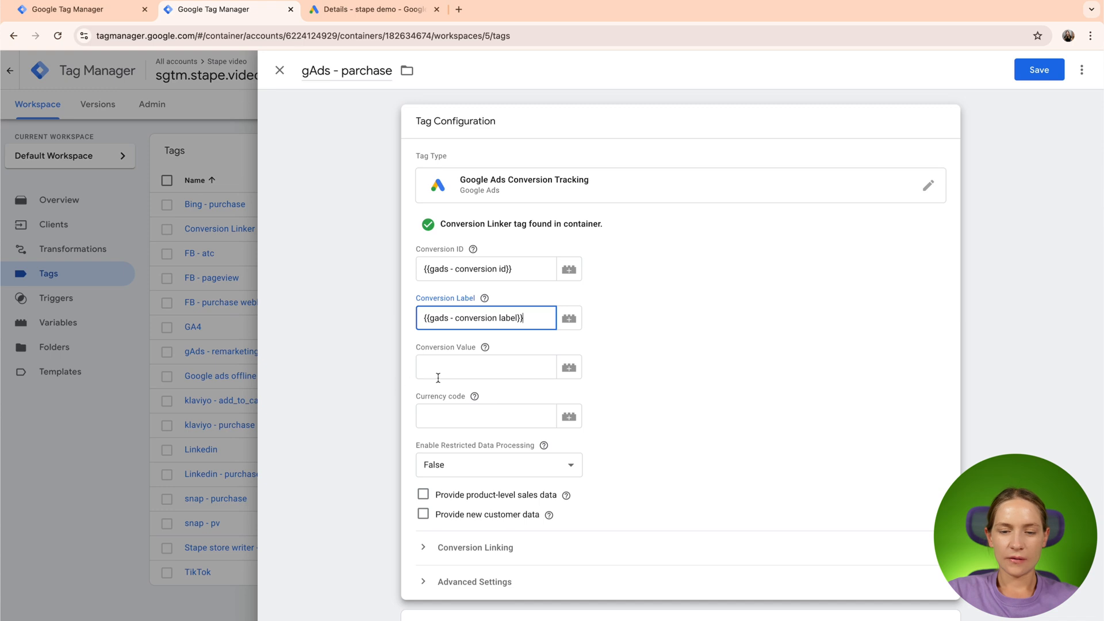
- Set the Conversion Value to {{ed - item price}} and the Currency code to USD
{"action": "scroll", "coordinate": [438, 378], "scroll_direction": "down", "scroll_amount": 1}
{"action": "left_click", "coordinate": [485, 314]}
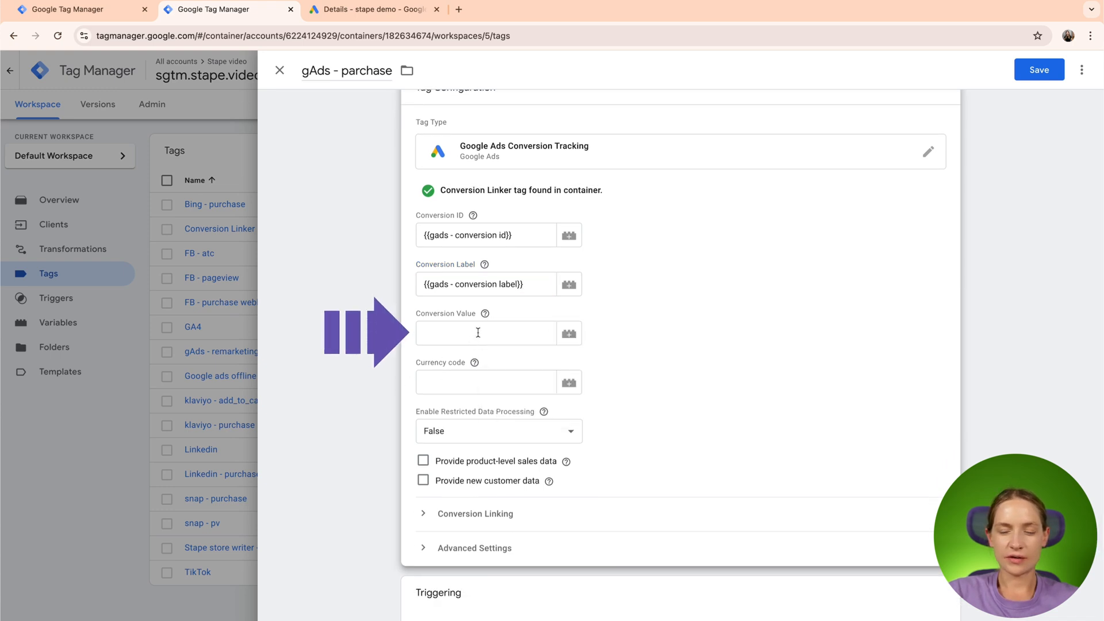
{"action": "left_click", "coordinate": [478, 333]}
{"action": "type", "text": "{{"}
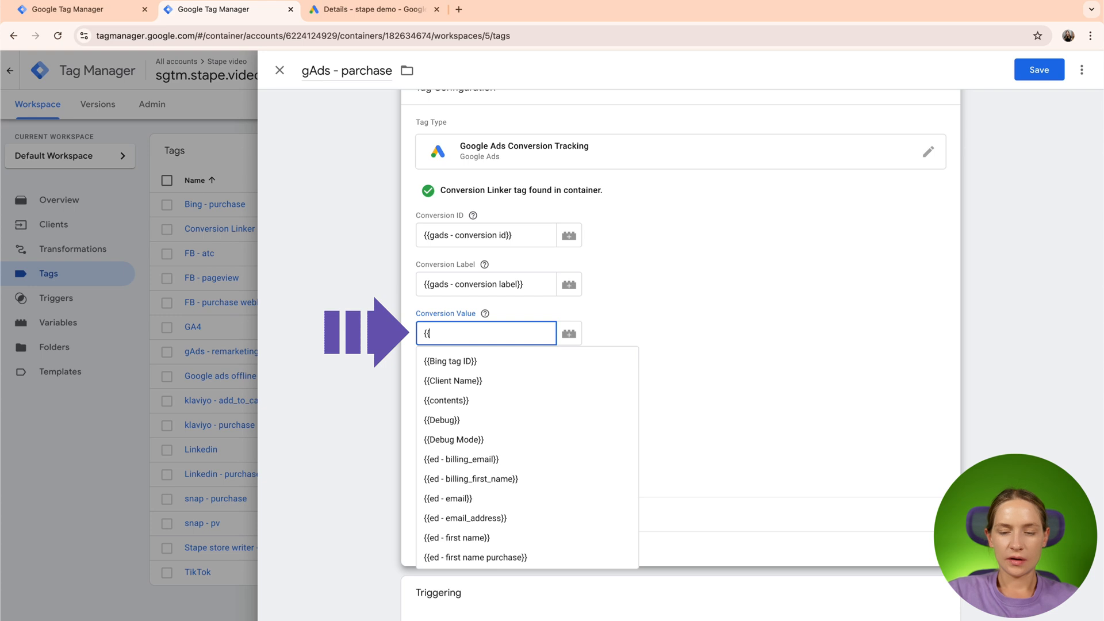
{"action": "type", "text": "ed -"}
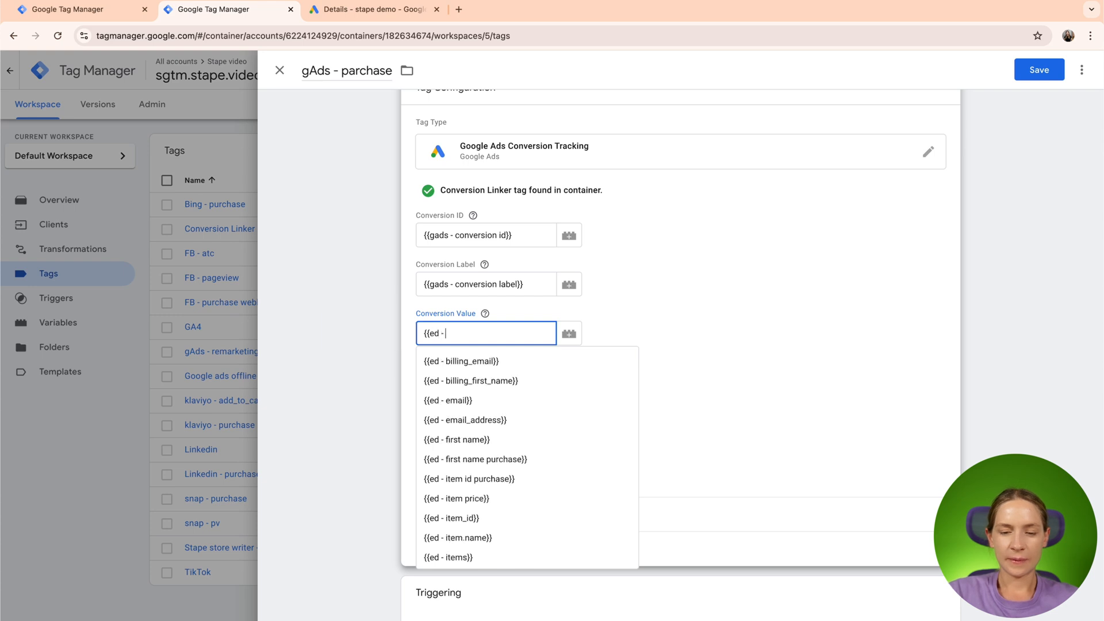
{"action": "scroll", "coordinate": [508, 400], "scroll_direction": "down", "scroll_amount": 3}
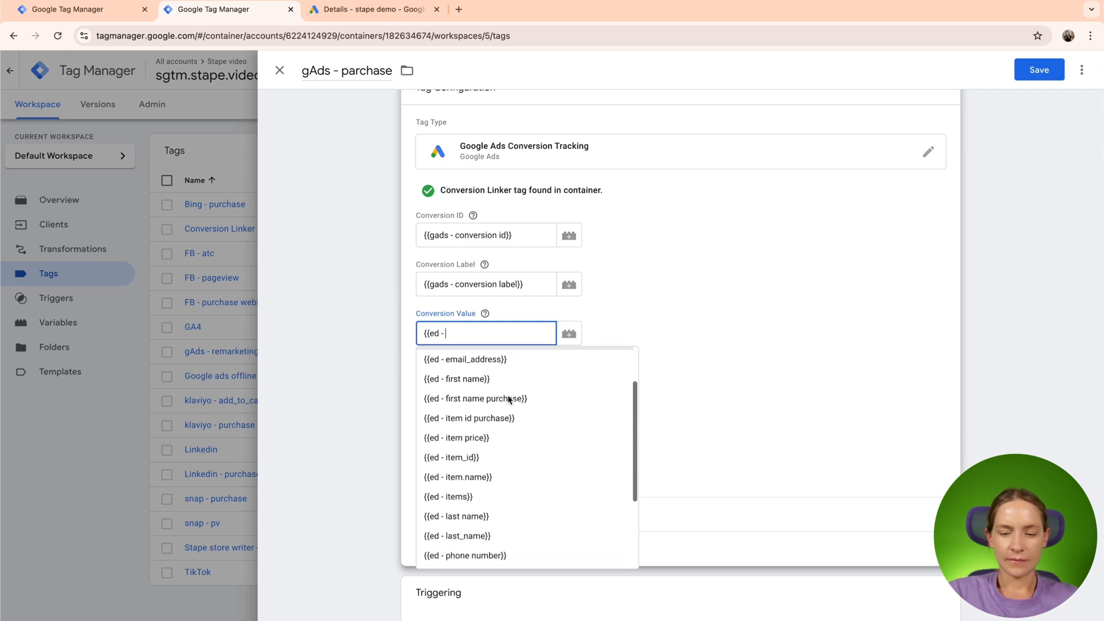
{"action": "scroll", "coordinate": [509, 400], "scroll_direction": "down", "scroll_amount": 3}
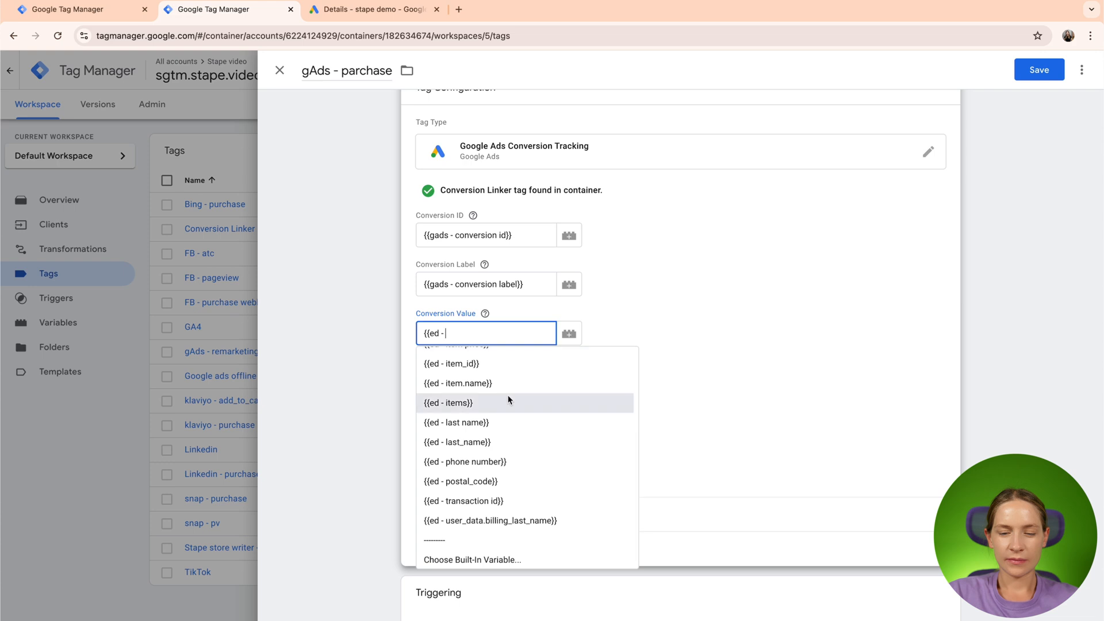
{"action": "scroll", "coordinate": [509, 399], "scroll_direction": "up", "scroll_amount": 3}
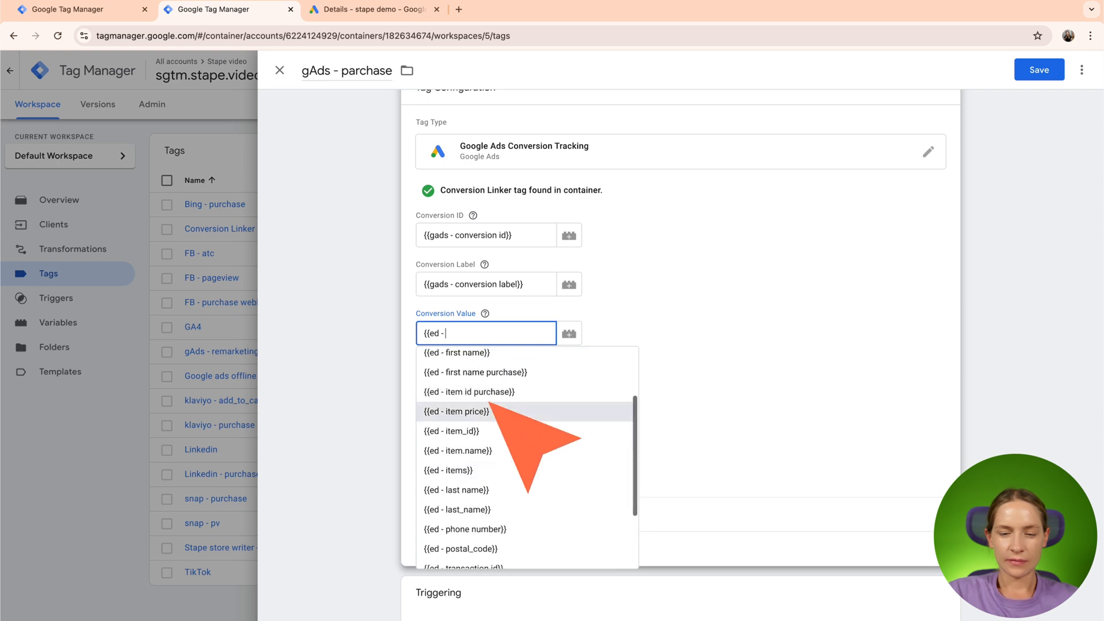
{"action": "left_click", "coordinate": [507, 412]}
{"action": "left_click", "coordinate": [484, 383]}
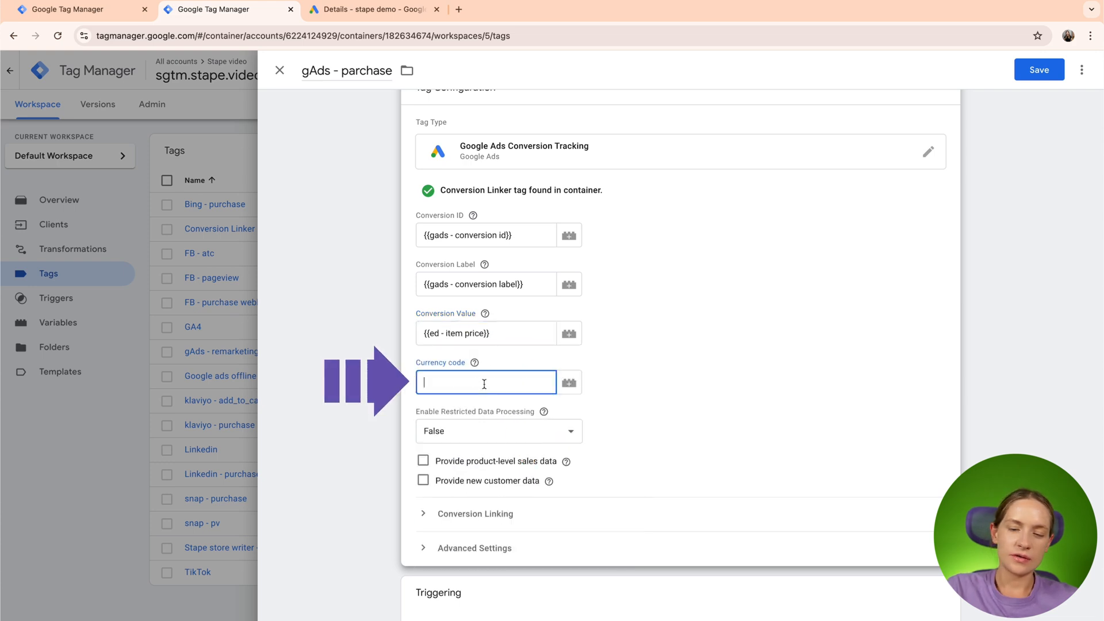
{"action": "type", "text": "USD"}
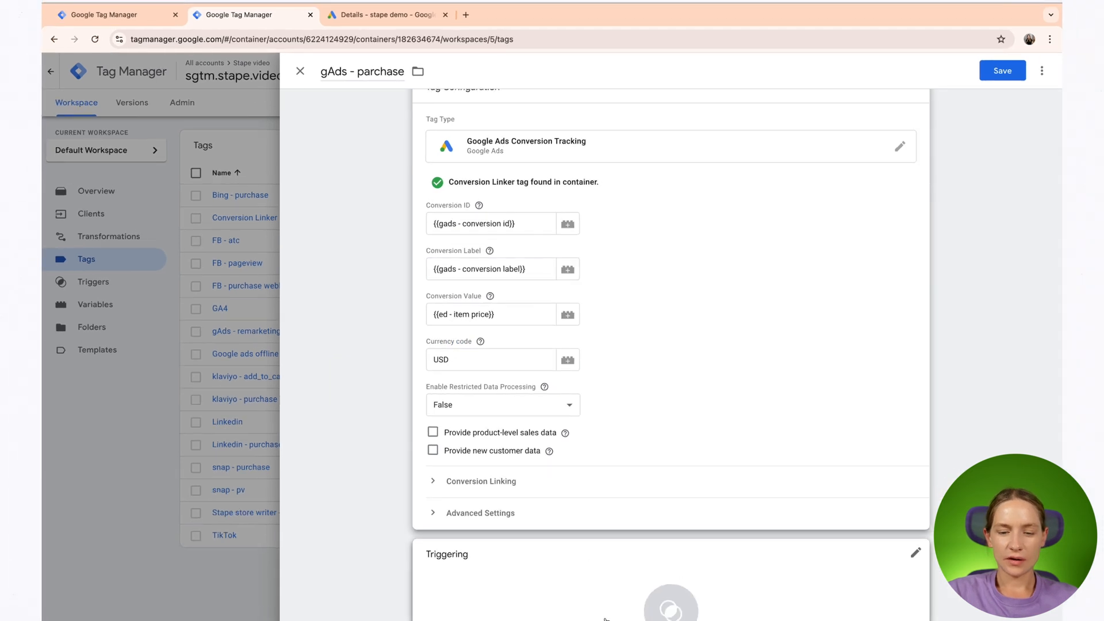
- Assign the GA4 - purchase trigger to the tag and review that trigger's event name and firing condition
{"action": "left_click", "coordinate": [609, 603]}
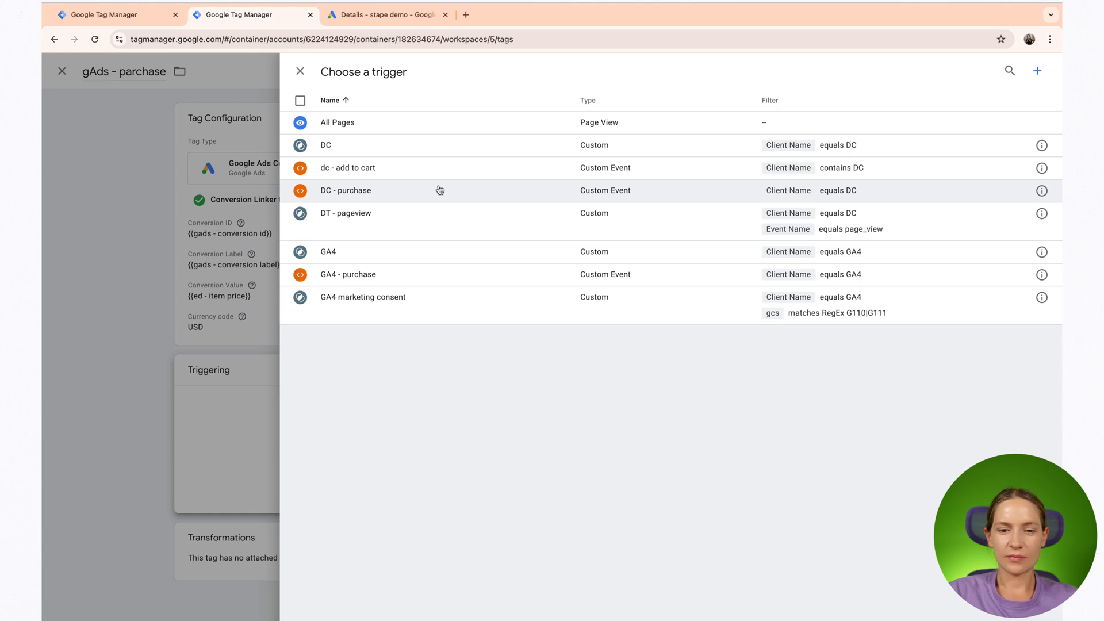
{"action": "left_click", "coordinate": [425, 274]}
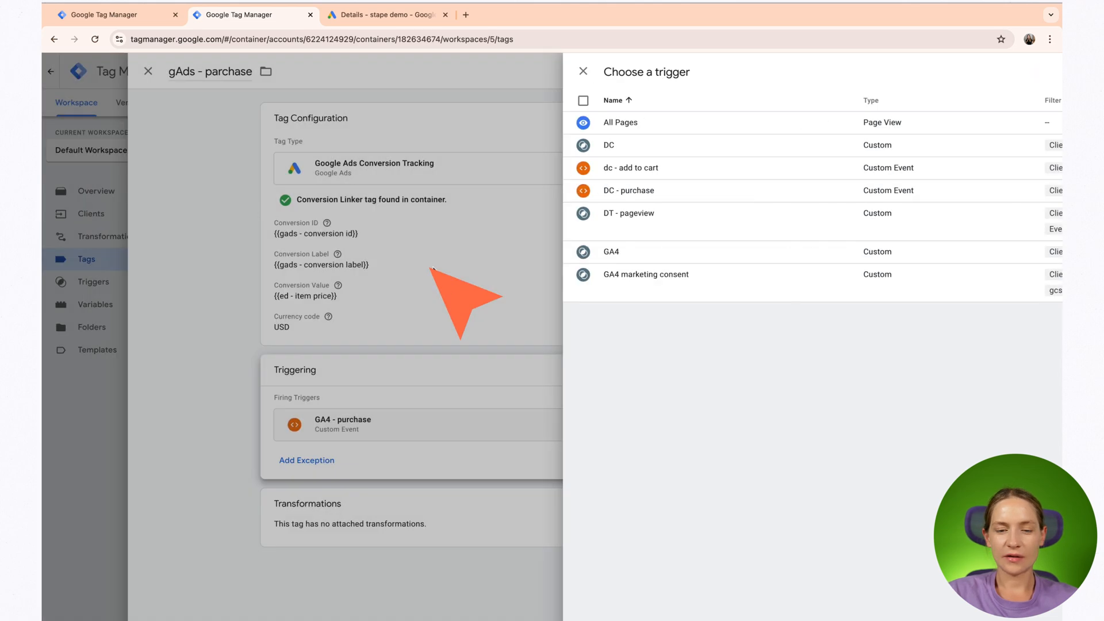
{"action": "left_click", "coordinate": [614, 439]}
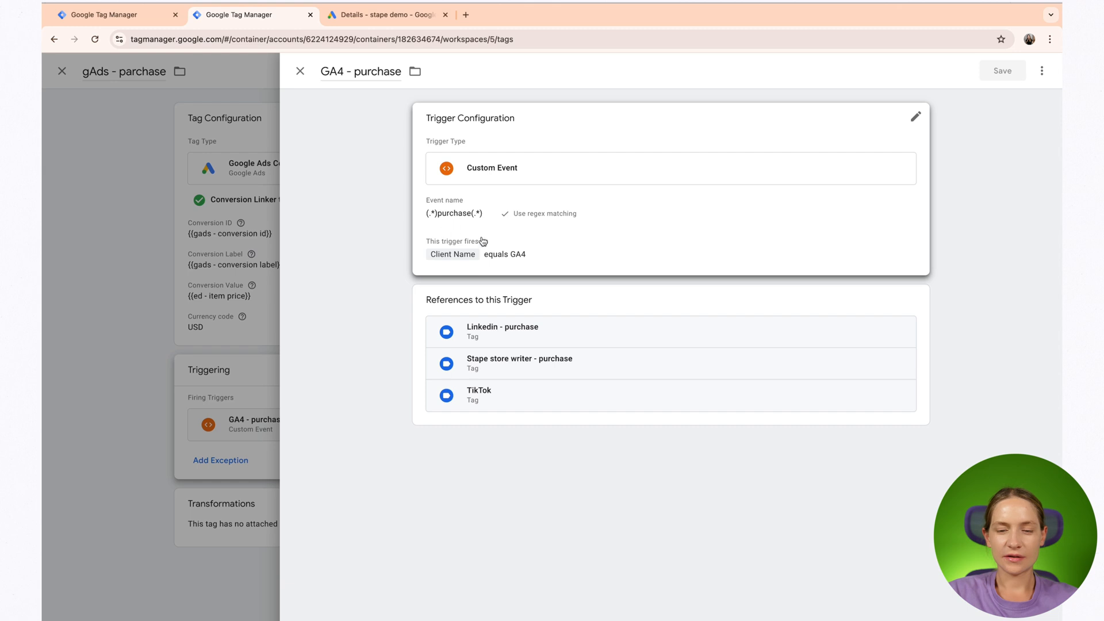
{"action": "left_click", "coordinate": [547, 268]}
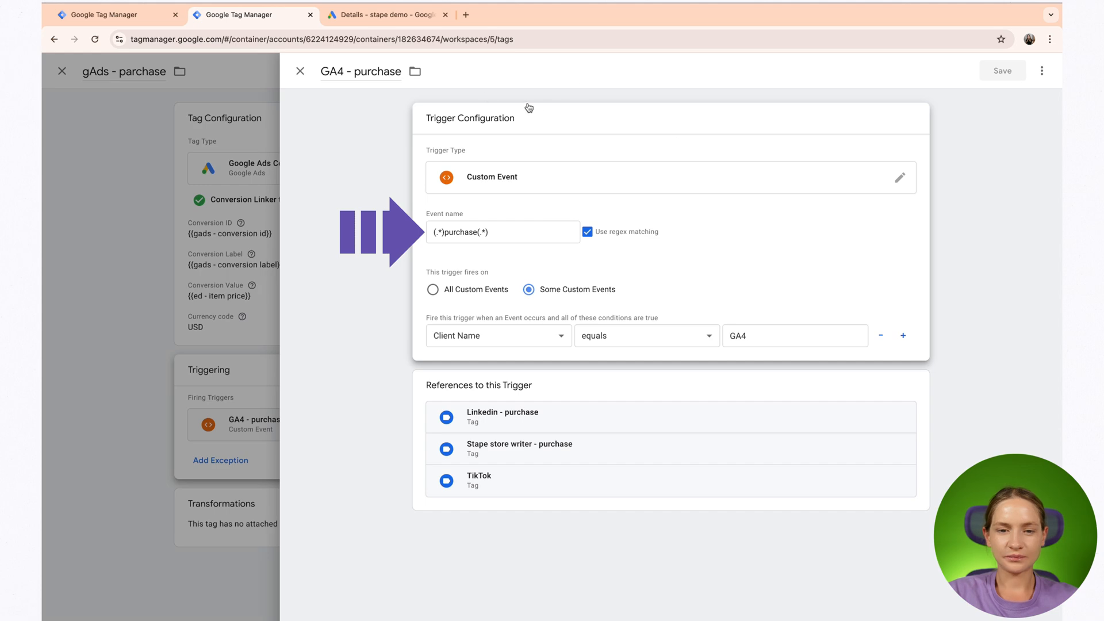
{"action": "left_click", "coordinate": [300, 71]}
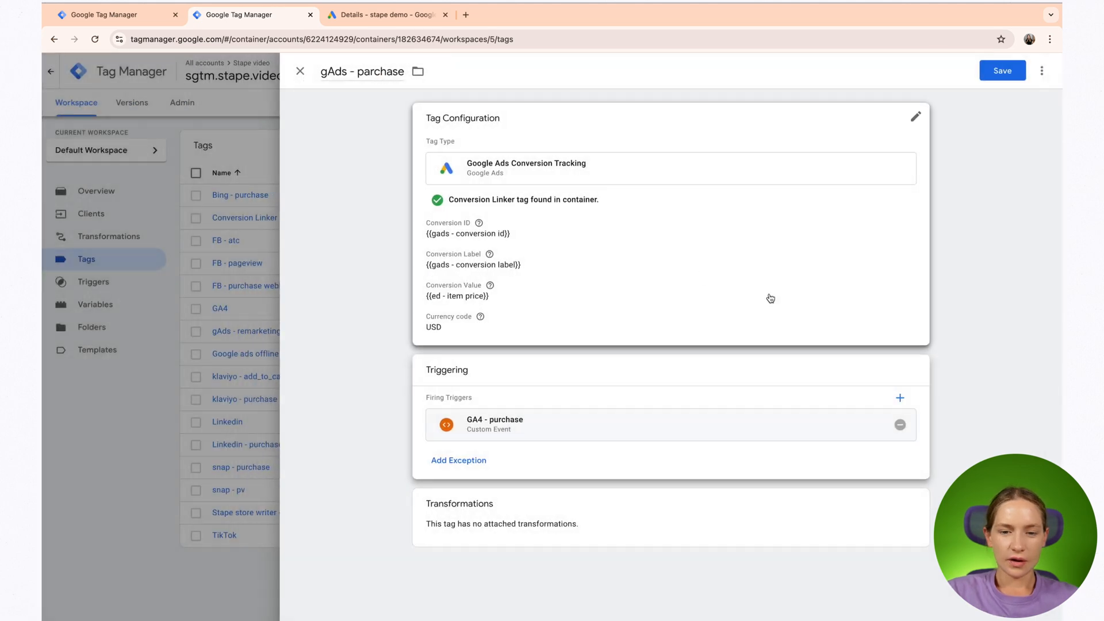
- Review the conversion tracking settings of the gAds - parchase tag and save it
{"action": "left_click", "coordinate": [705, 317]}
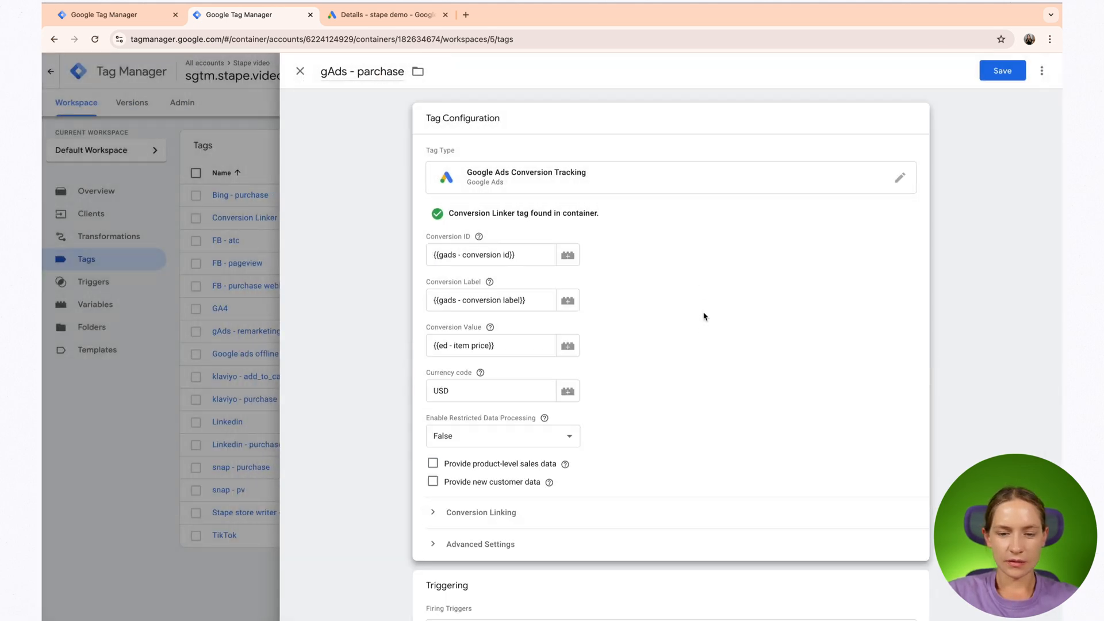
{"action": "left_click", "coordinate": [990, 82]}
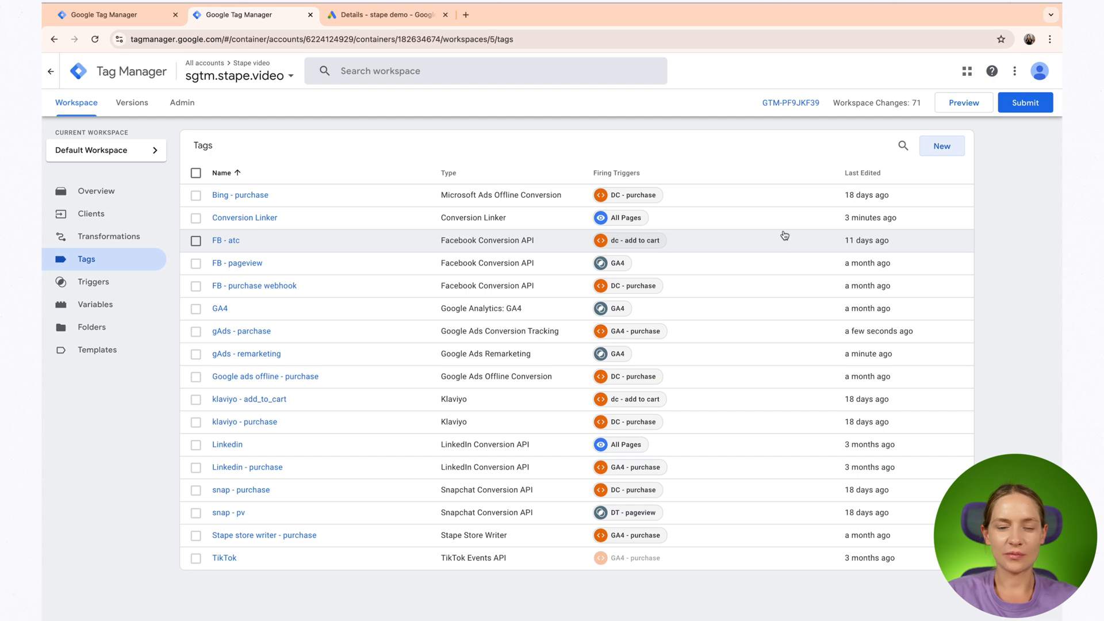
- Start preview mode for both the server container and the web container
{"action": "left_click", "coordinate": [951, 111]}
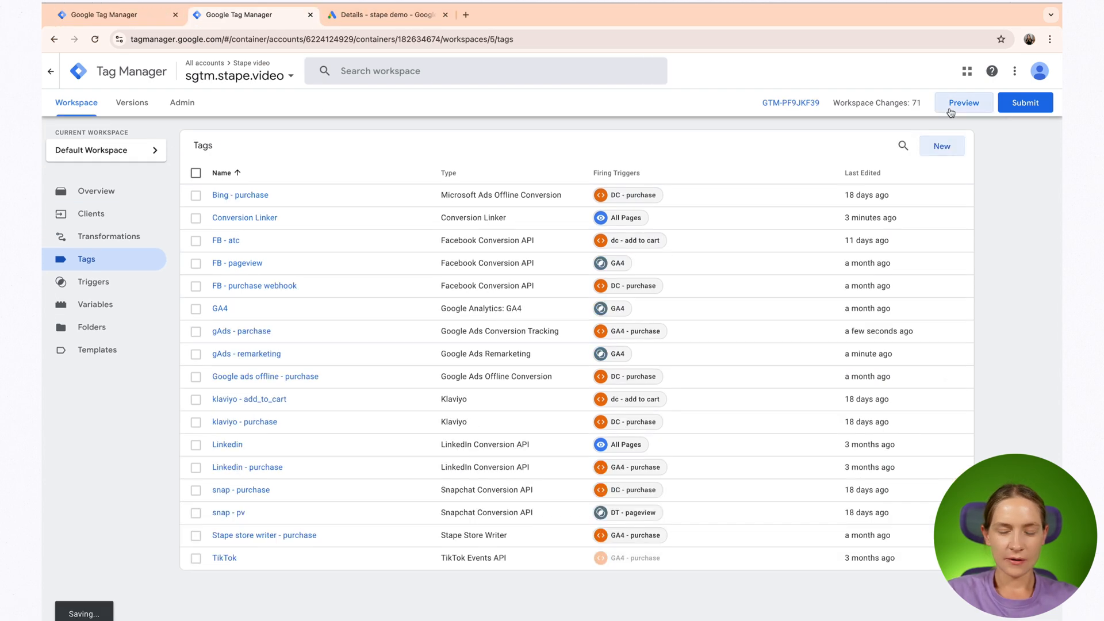
{"action": "left_click", "coordinate": [541, 327]}
{"action": "left_click", "coordinate": [253, 15]}
{"action": "left_click", "coordinate": [966, 106]}
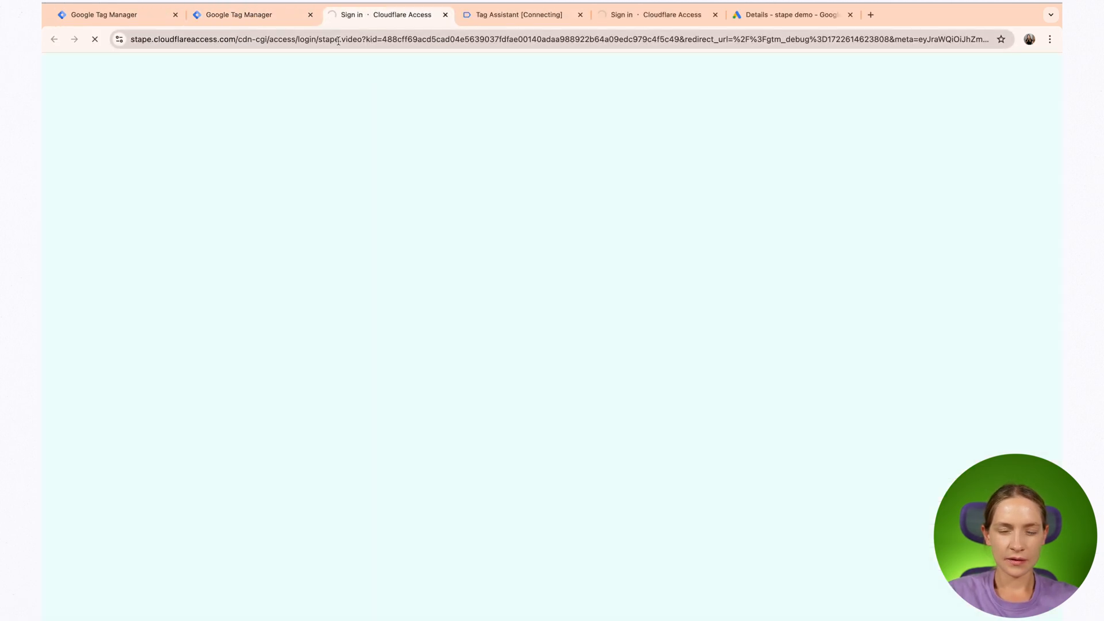
- Continue into the connected Tag Assistant session and place its tab and the server debug tab ahead of the demo shop
{"action": "left_click", "coordinate": [288, 16]}
{"action": "left_click", "coordinate": [409, 17]}
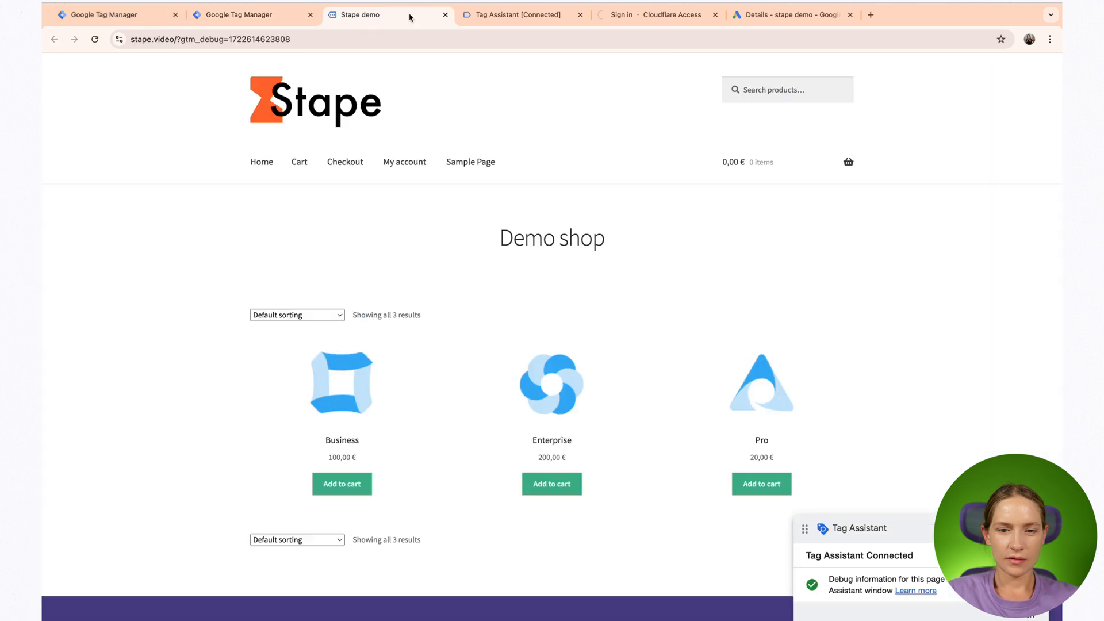
{"action": "left_click_drag", "start_coordinate": [409, 17], "coordinate": [505, 16]}
{"action": "left_click", "coordinate": [396, 16]}
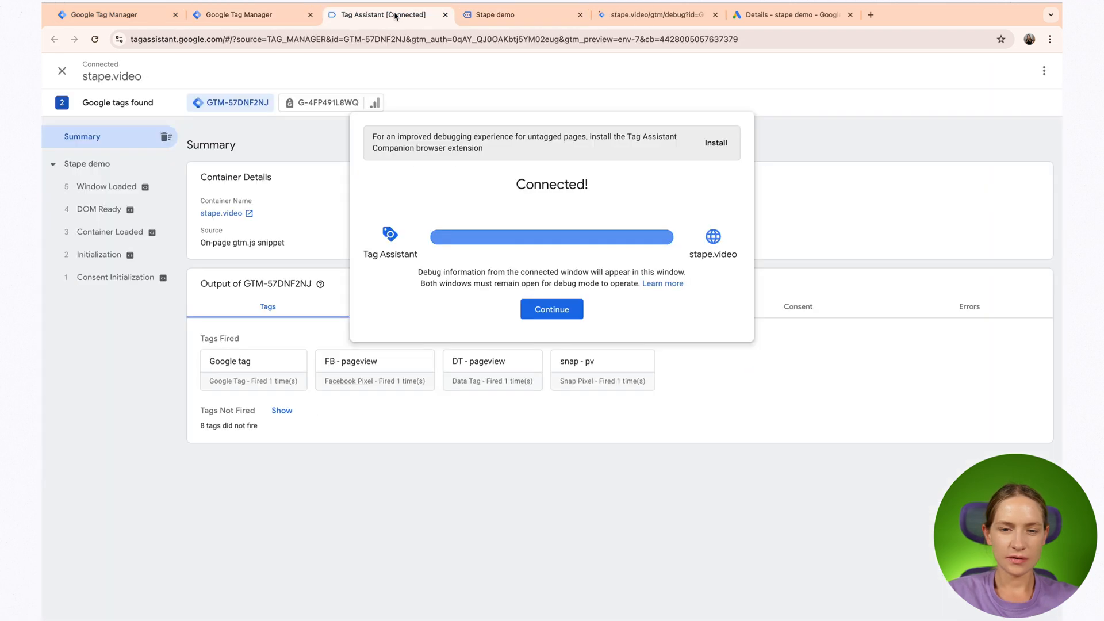
{"action": "left_click", "coordinate": [541, 310]}
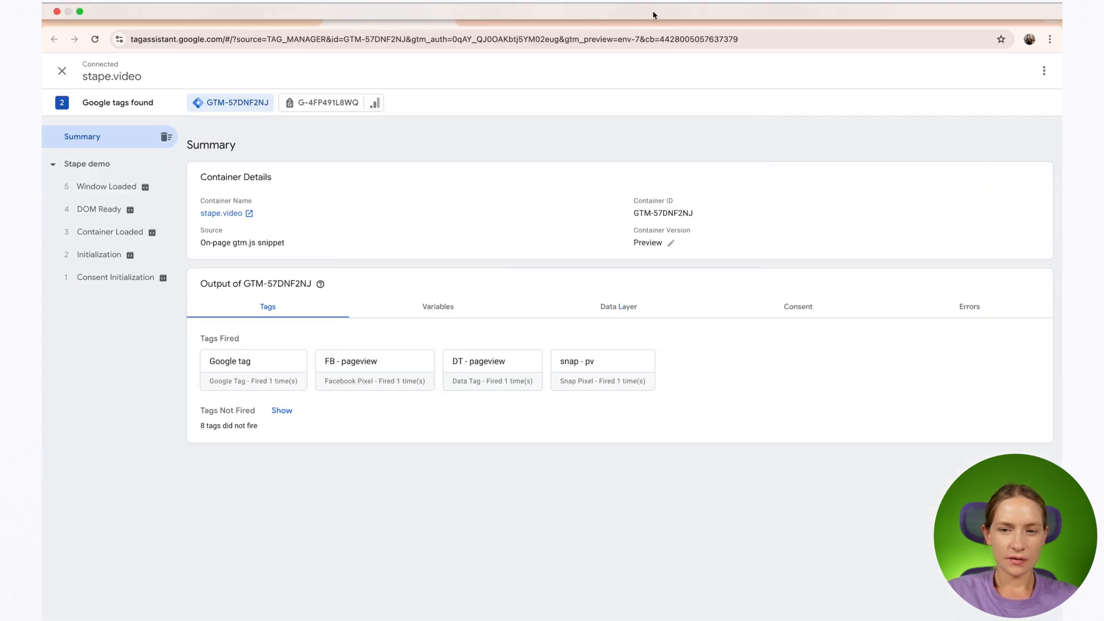
{"action": "left_click", "coordinate": [505, 16]}
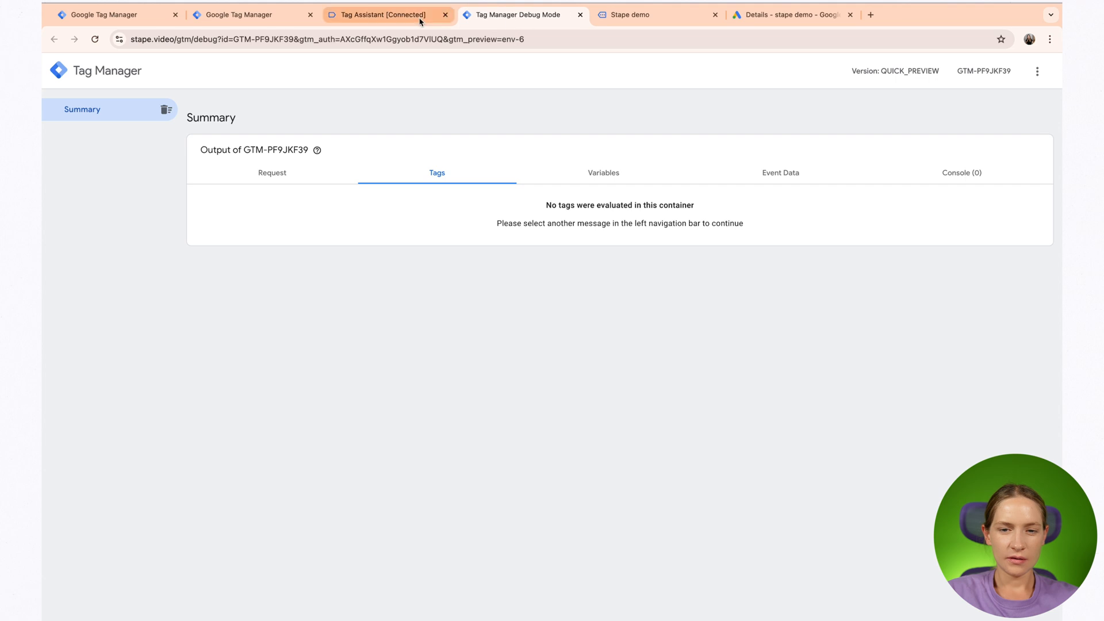
- Switch to the Stape demo shop and add the Business product to the cart
{"action": "left_click", "coordinate": [397, 16]}
{"action": "left_click", "coordinate": [505, 17]}
{"action": "left_click", "coordinate": [649, 17]}
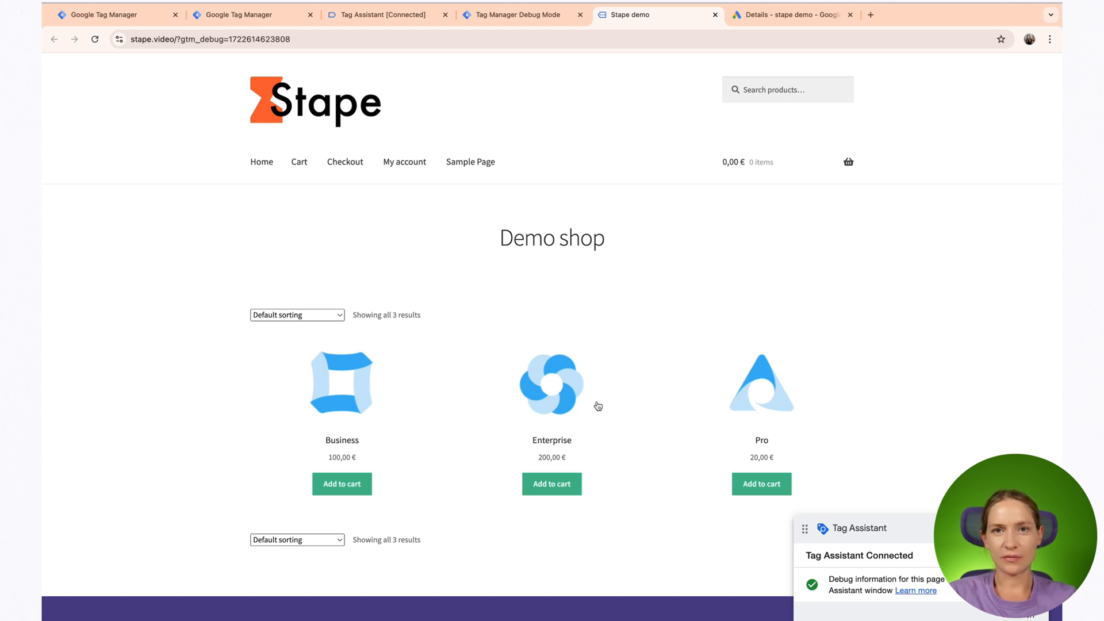
{"action": "left_click", "coordinate": [335, 486]}
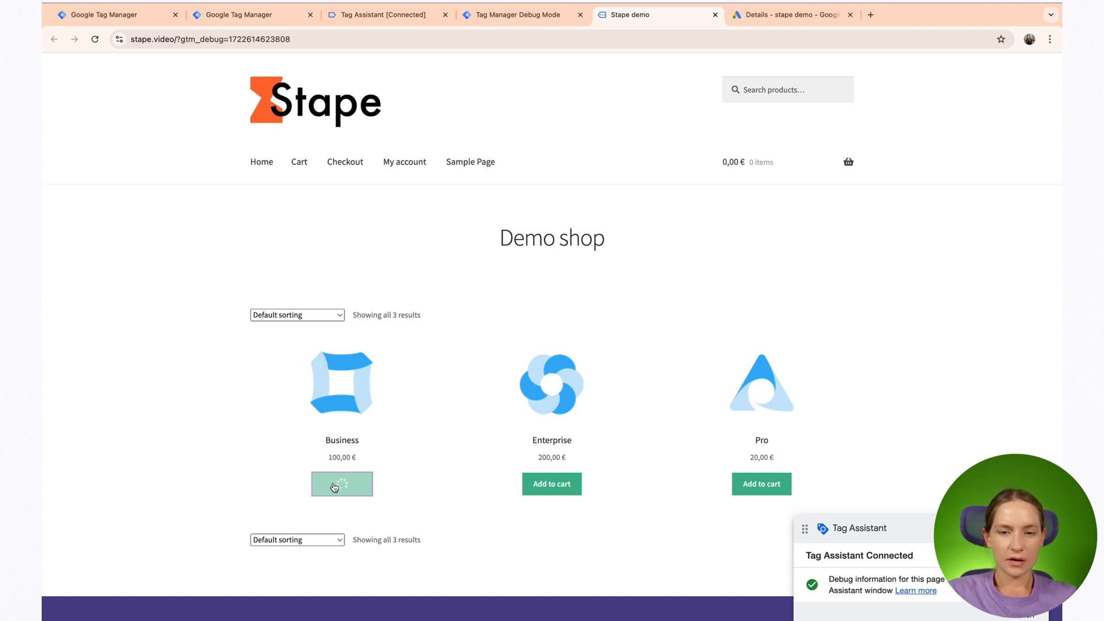
- Compare the add-to-cart events and fired tags in Tag Assistant and the server container's debug mode
{"action": "left_click", "coordinate": [412, 19]}
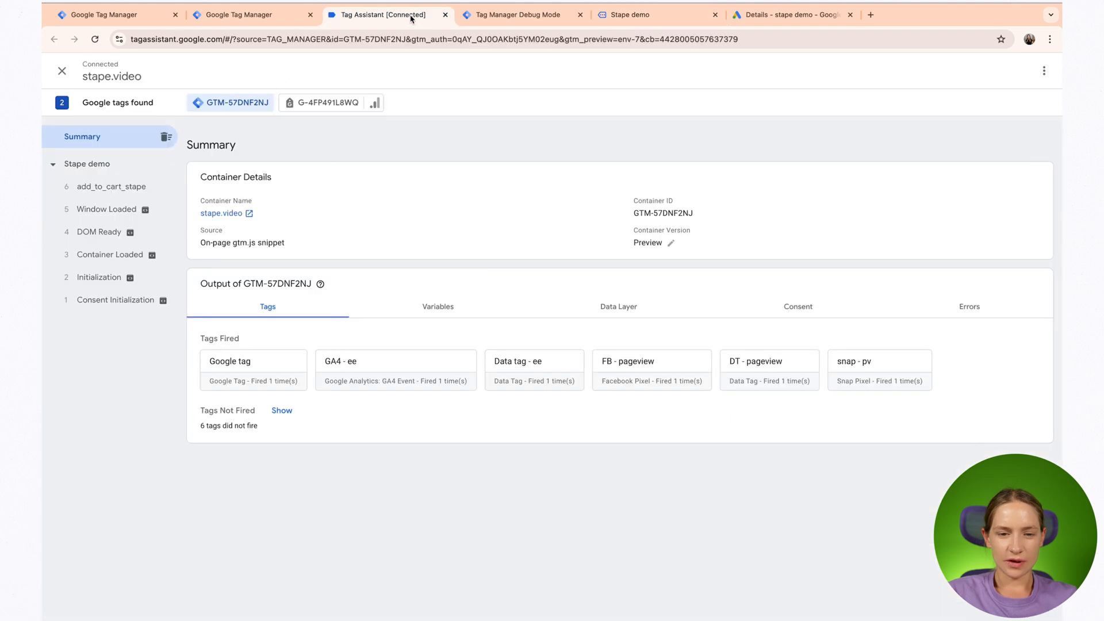
{"action": "left_click", "coordinate": [627, 15]}
{"action": "left_click", "coordinate": [534, 19]}
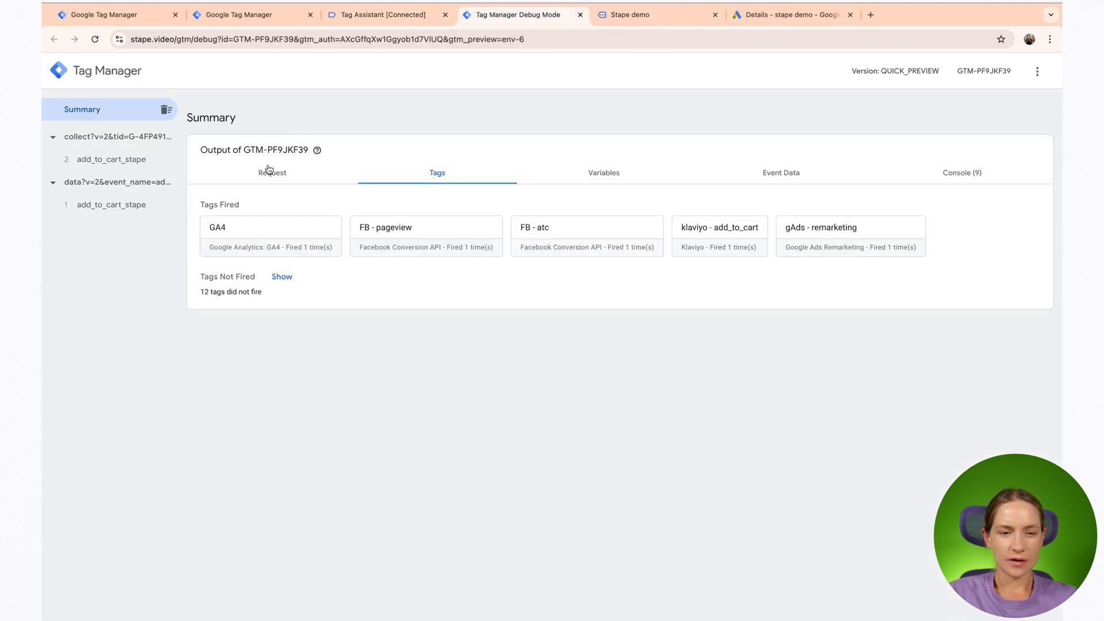
{"action": "left_click", "coordinate": [390, 21]}
{"action": "left_click", "coordinate": [121, 17]}
{"action": "left_click", "coordinate": [230, 340]}
{"action": "left_click", "coordinate": [300, 72]}
- Reopen the demo shop's home page and inspect the Conversion Linker and gAds - remarketing tags on its GA4 page_view event
{"action": "left_click", "coordinate": [630, 17]}
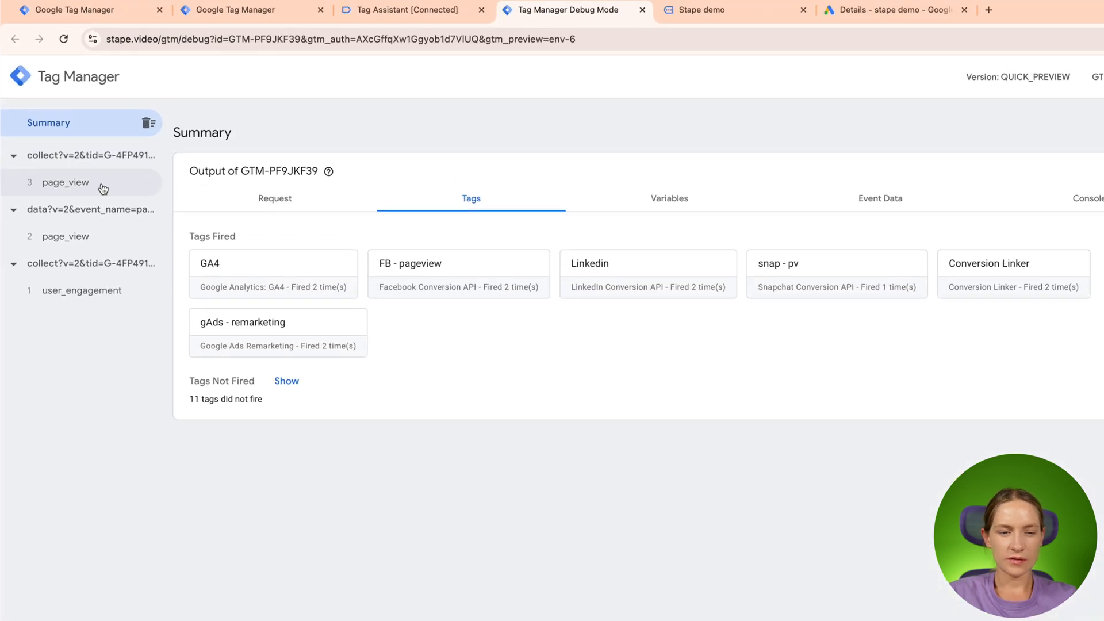
{"action": "left_click", "coordinate": [86, 163]}
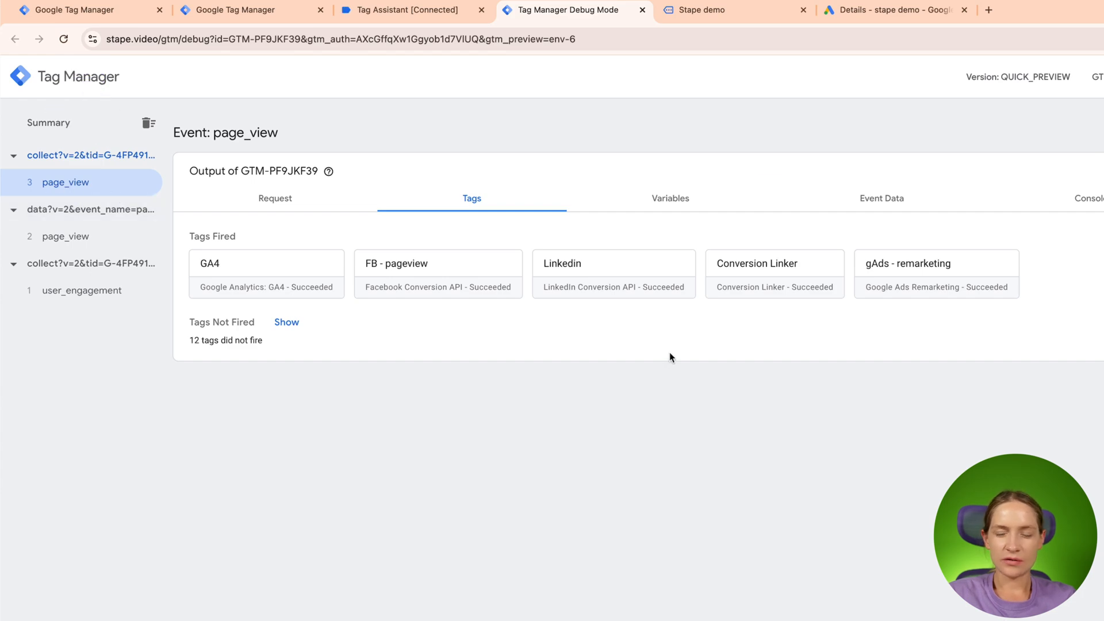
{"action": "left_click", "coordinate": [767, 288]}
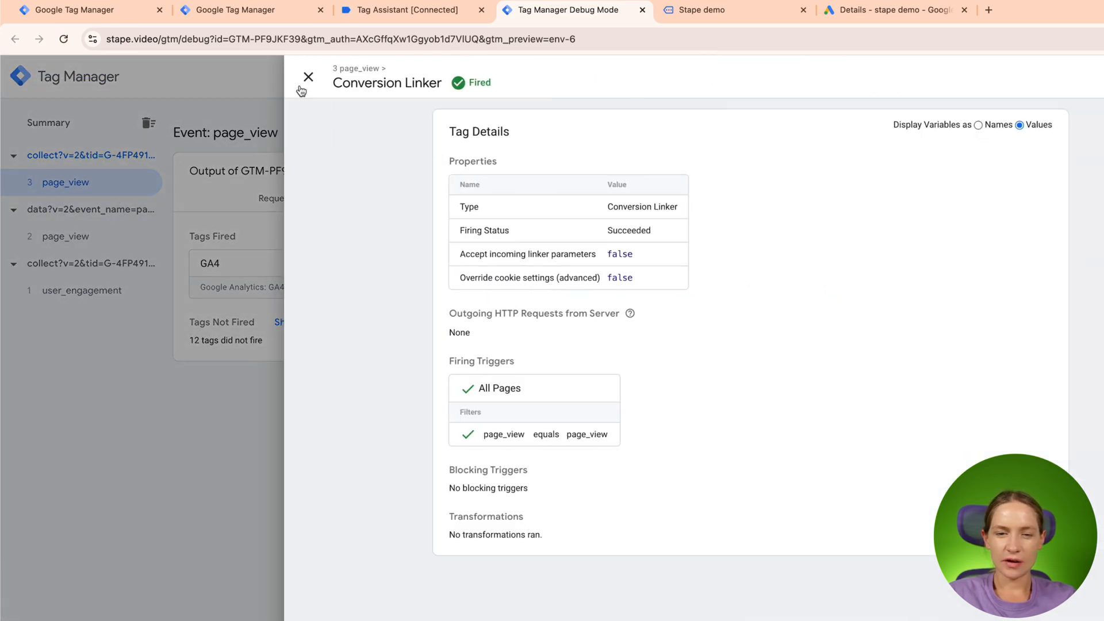
{"action": "left_click", "coordinate": [300, 87]}
{"action": "left_click", "coordinate": [885, 285]}
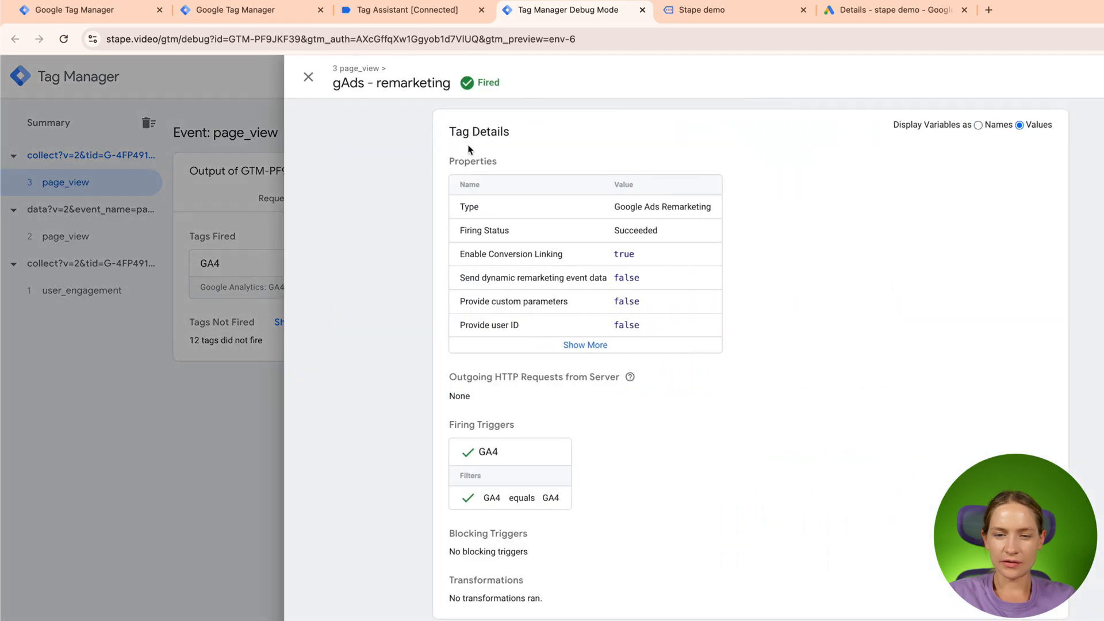
{"action": "left_click", "coordinate": [316, 86]}
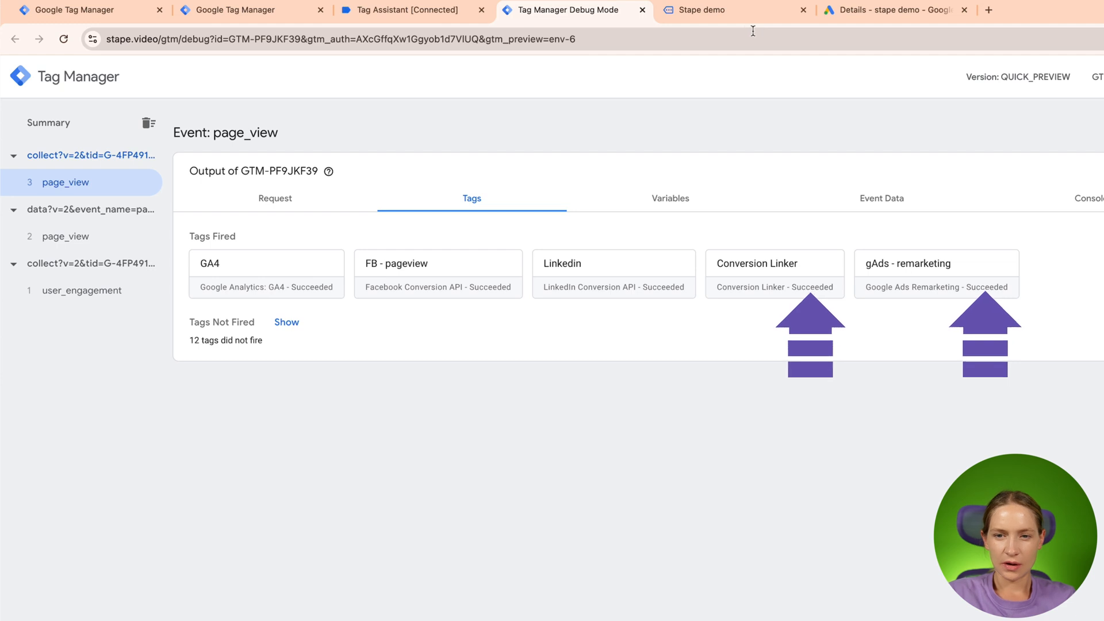
- Return to the demo shop and proceed to checkout with the Business product in the cart
{"action": "left_click", "coordinate": [741, 15]}
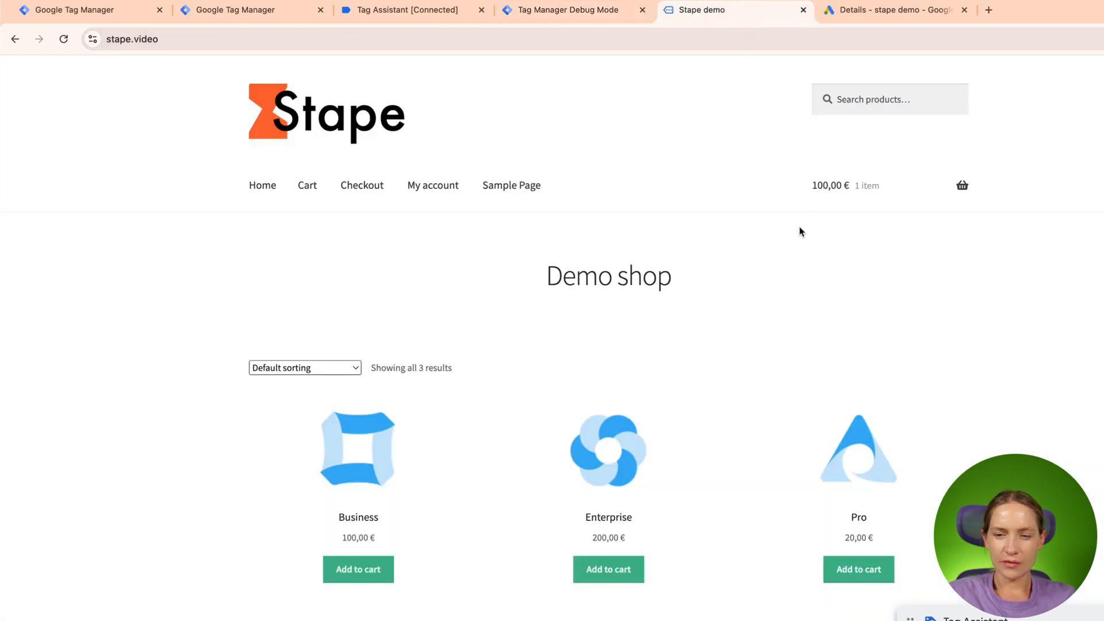
{"action": "mouse_move", "coordinate": [845, 196]}
{"action": "left_click", "coordinate": [847, 353]}
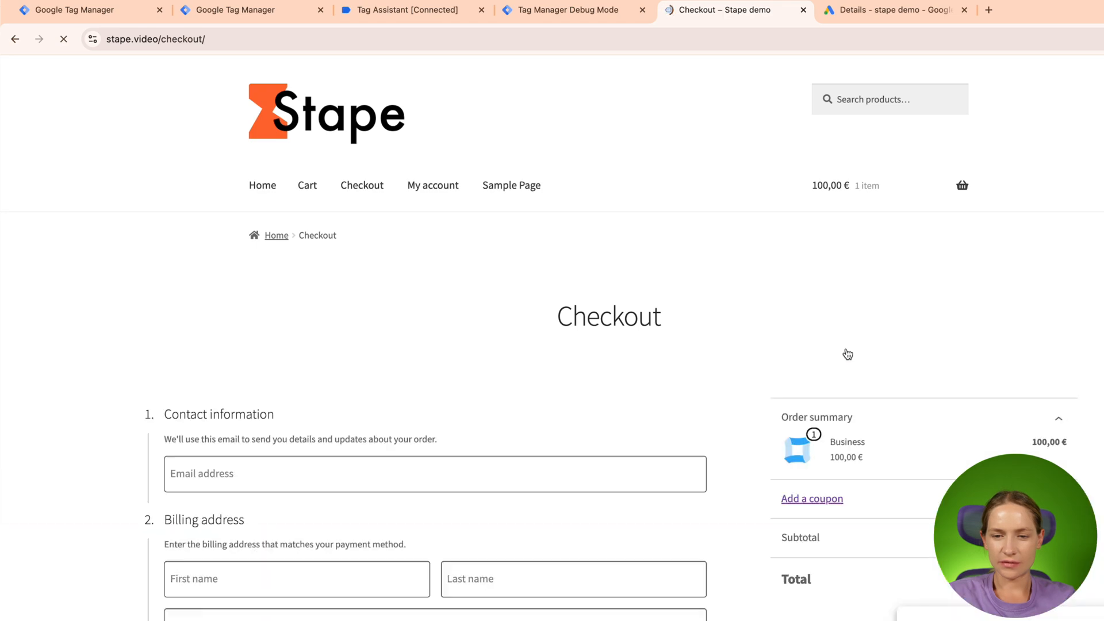
- Fill in the checkout's contact email, billing name and address from saved details, and place the order
{"action": "left_click", "coordinate": [337, 471]}
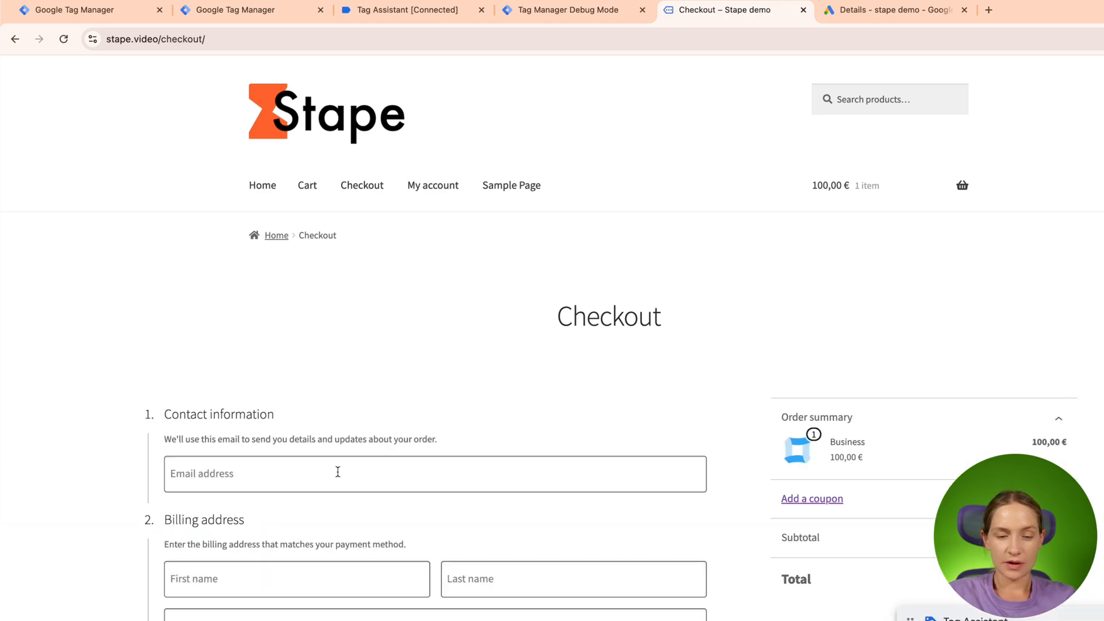
{"action": "left_click", "coordinate": [331, 533]}
{"action": "scroll", "coordinate": [489, 605], "scroll_direction": "down", "scroll_amount": 5}
{"action": "left_click", "coordinate": [262, 390]}
{"action": "left_click", "coordinate": [248, 428]}
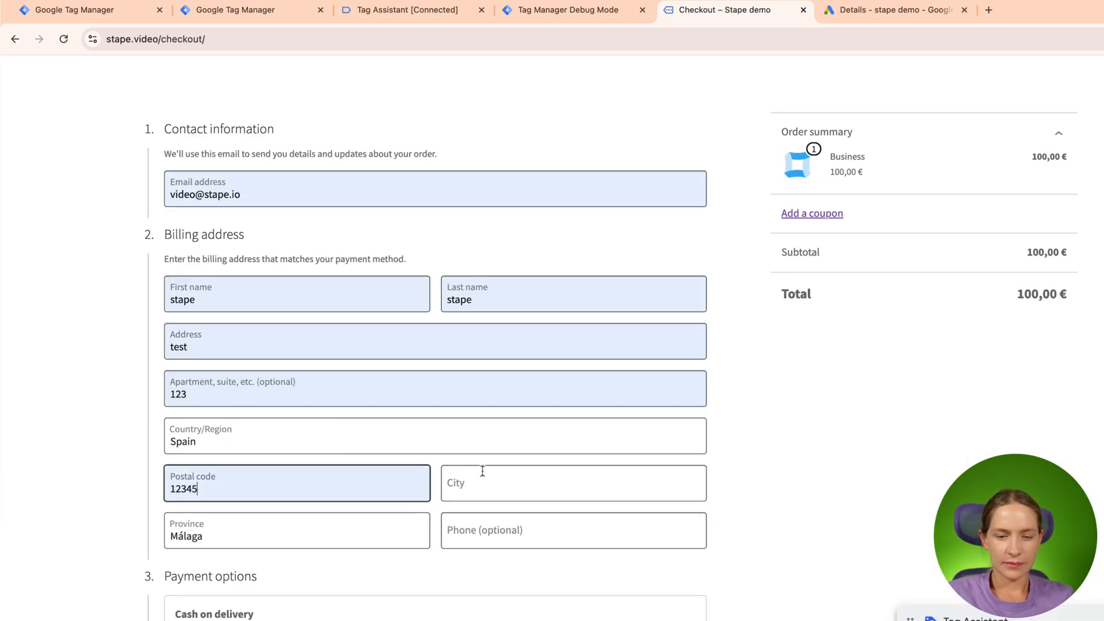
{"action": "scroll", "coordinate": [512, 569], "scroll_direction": "down", "scroll_amount": 4}
{"action": "left_click", "coordinate": [591, 543]}
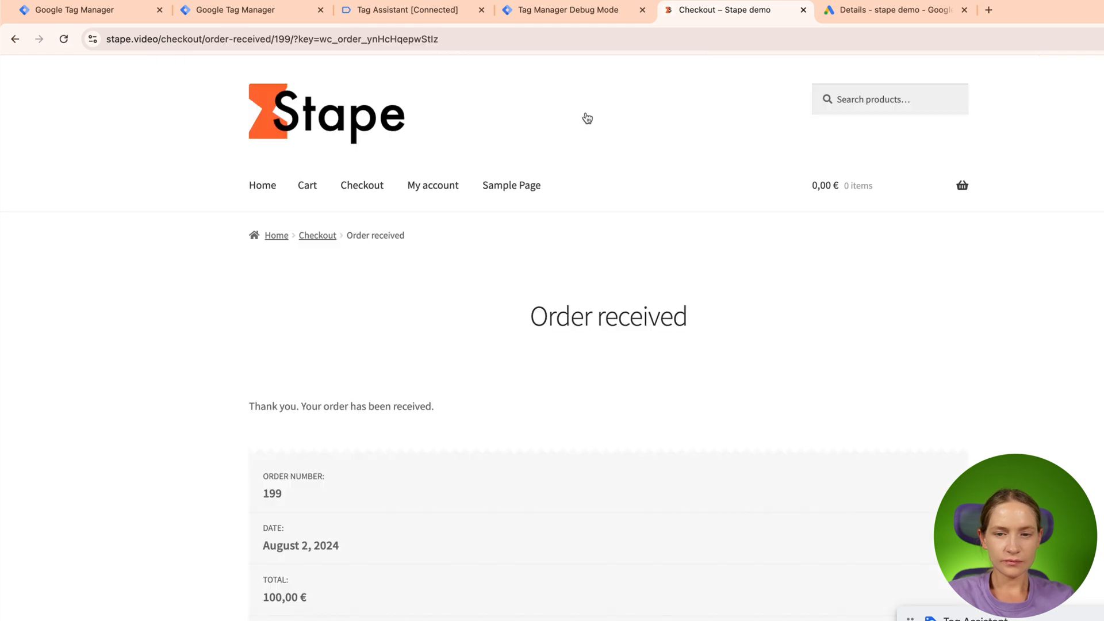
- Inspect the full properties of the gAds - parchase tag on the GA4 purchase_stape event in the server debug mode
{"action": "key", "text": "ctrl+shift+Tab"}
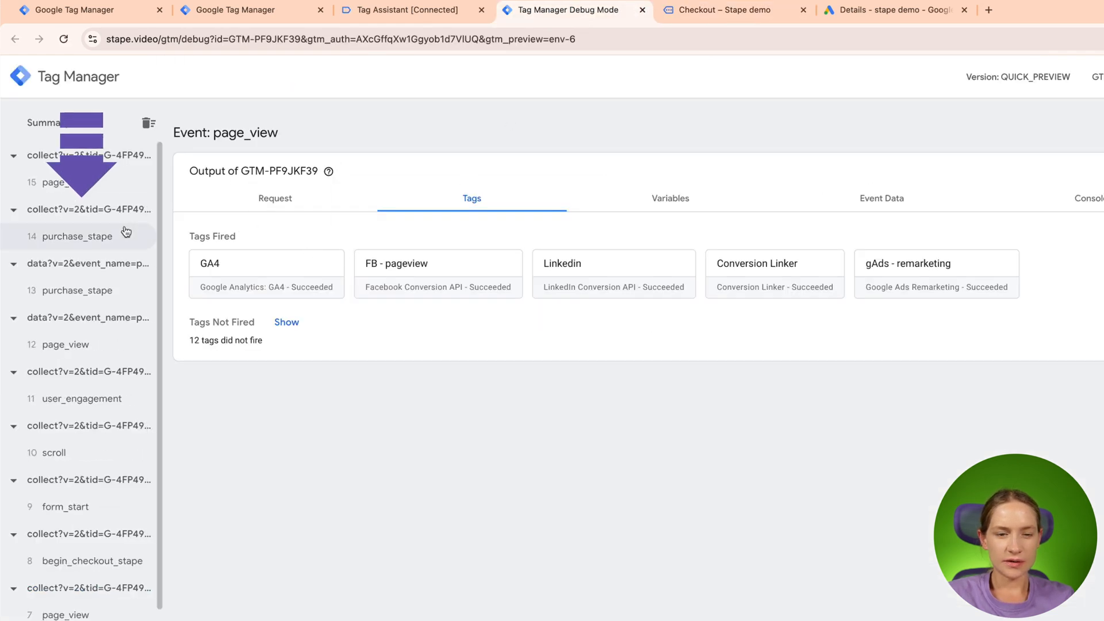
{"action": "left_click", "coordinate": [73, 241]}
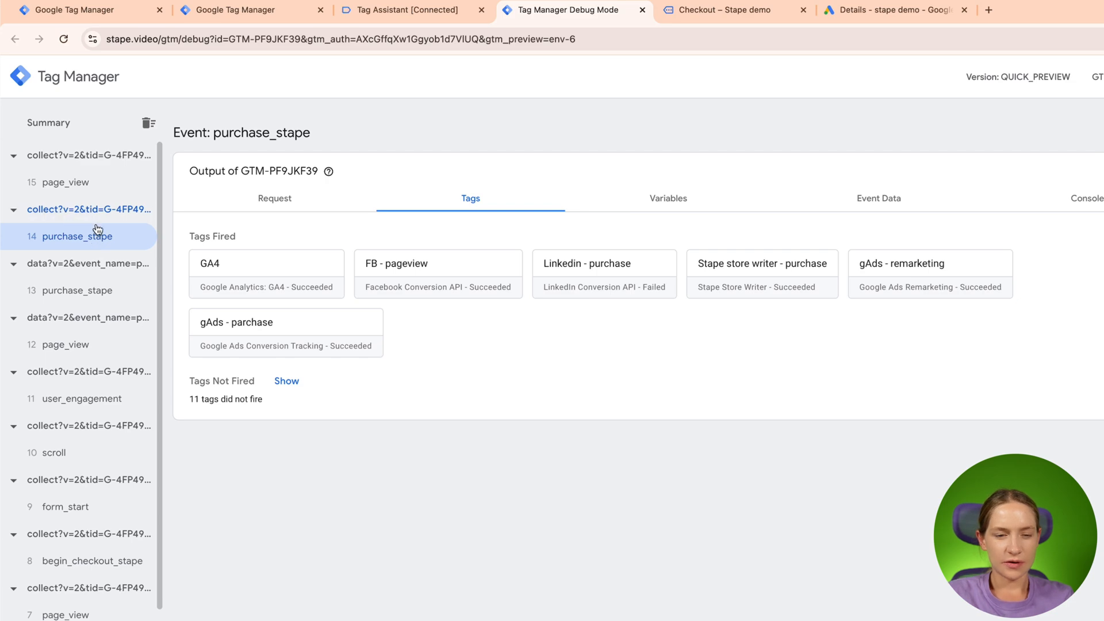
{"action": "left_click", "coordinate": [336, 348]}
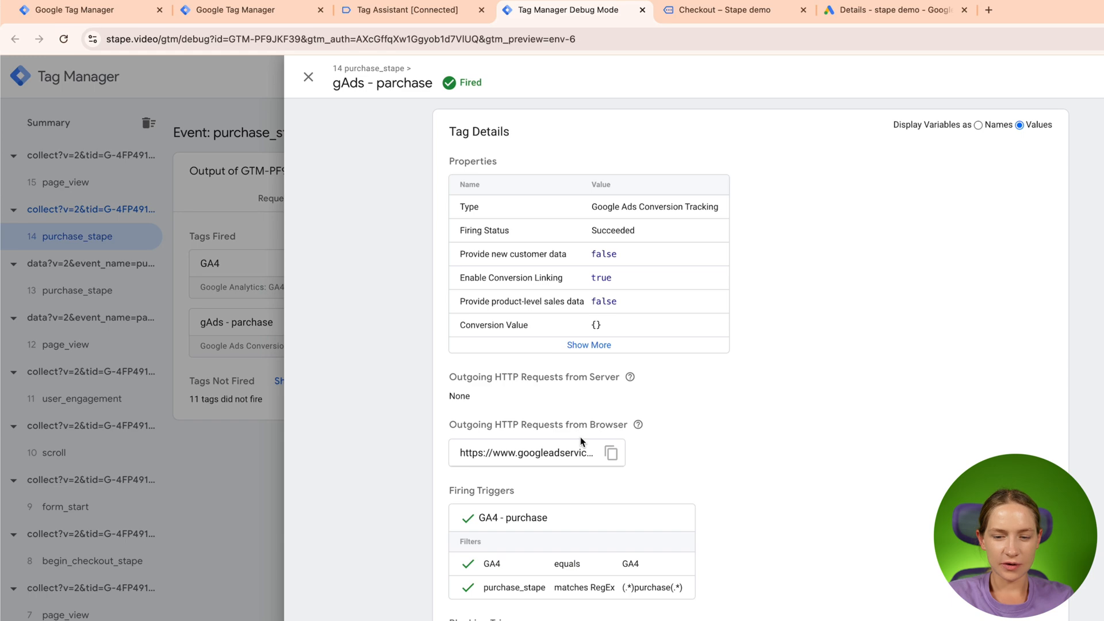
{"action": "left_click", "coordinate": [602, 345]}
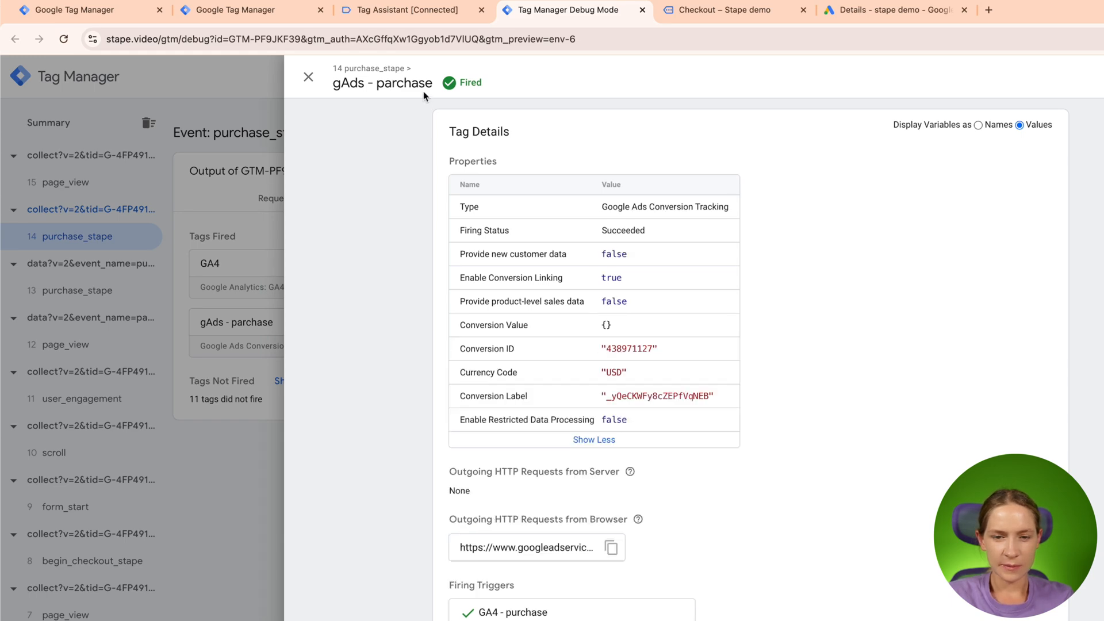
{"action": "left_click", "coordinate": [309, 79]}
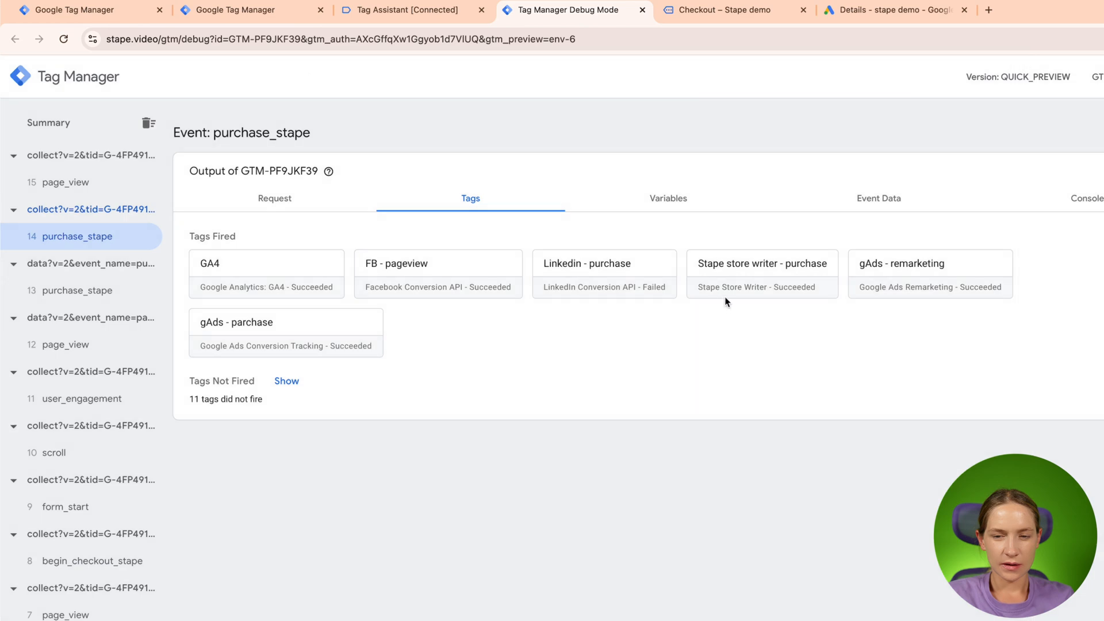
- Look through the purchase_stape event data and check the Conversion Value in the gAds - parchase tag details
{"action": "left_click", "coordinate": [865, 202]}
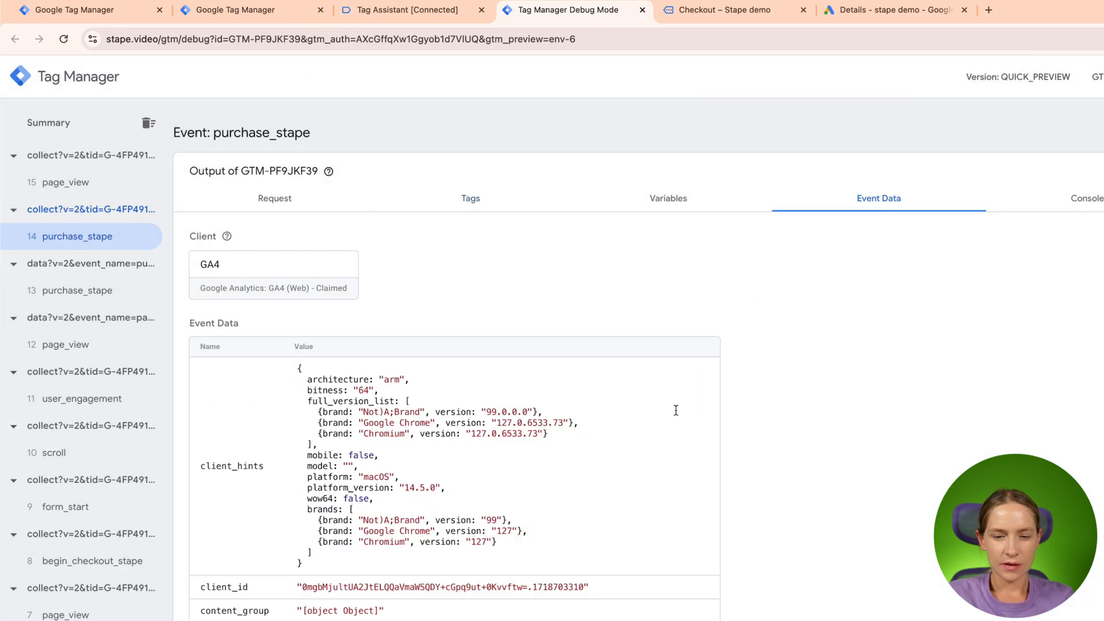
{"action": "left_click", "coordinate": [473, 197]}
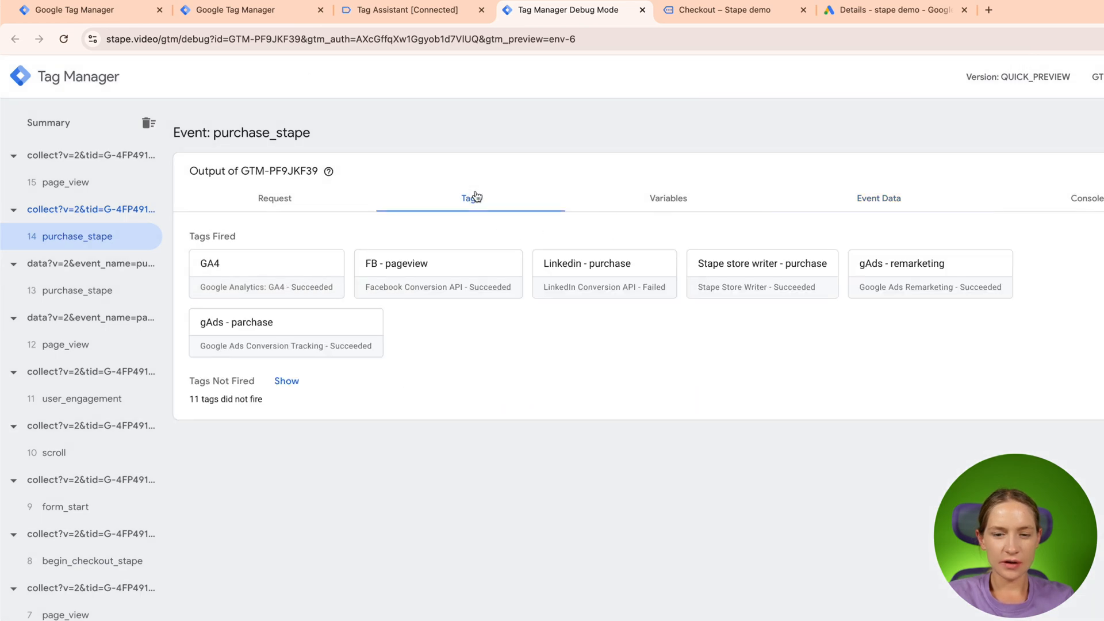
{"action": "left_click", "coordinate": [305, 336]}
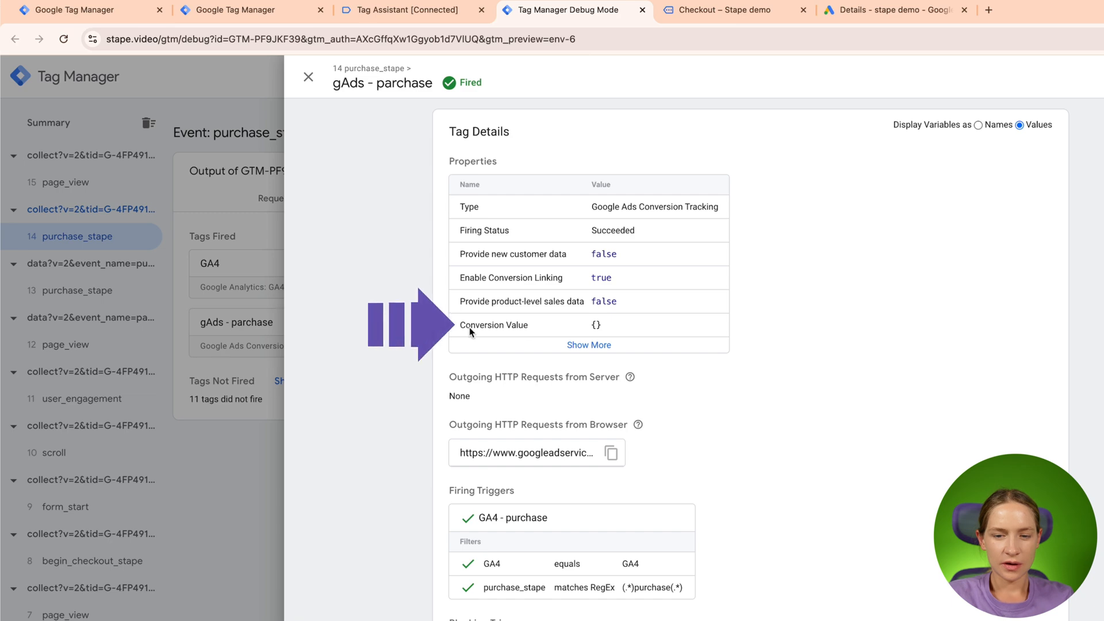
- Expand the full properties of the gAds - parchase tag, then review the purchase_stape event data from client_hints through the x-ga parameters
{"action": "left_click", "coordinate": [586, 344]}
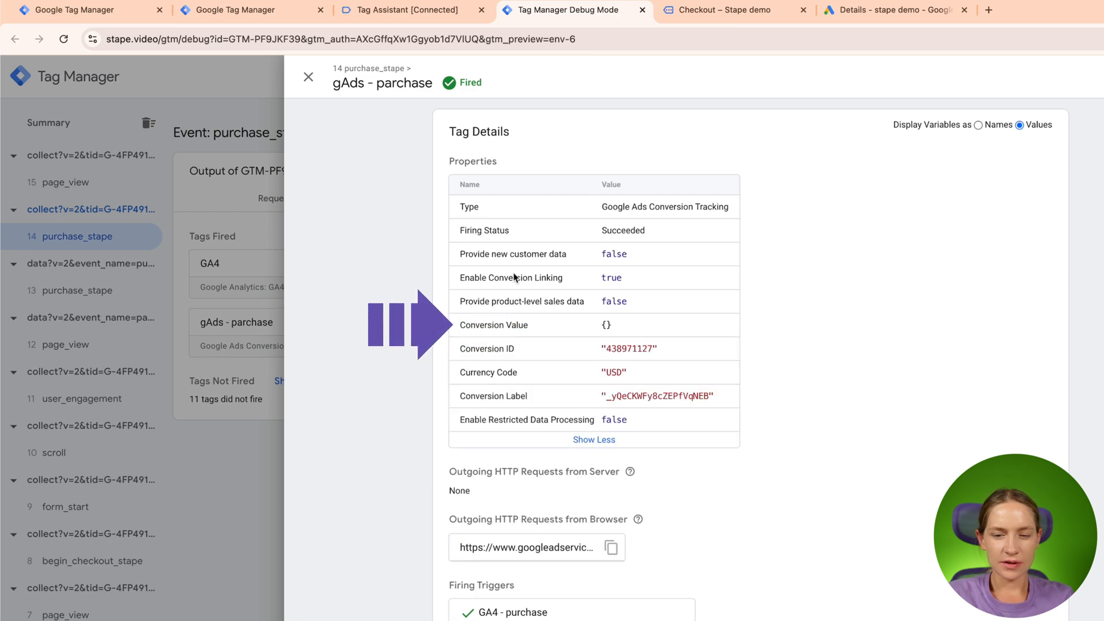
{"action": "left_click", "coordinate": [309, 80]}
{"action": "left_click", "coordinate": [868, 194]}
{"action": "scroll", "coordinate": [567, 494], "scroll_direction": "down", "scroll_amount": 1}
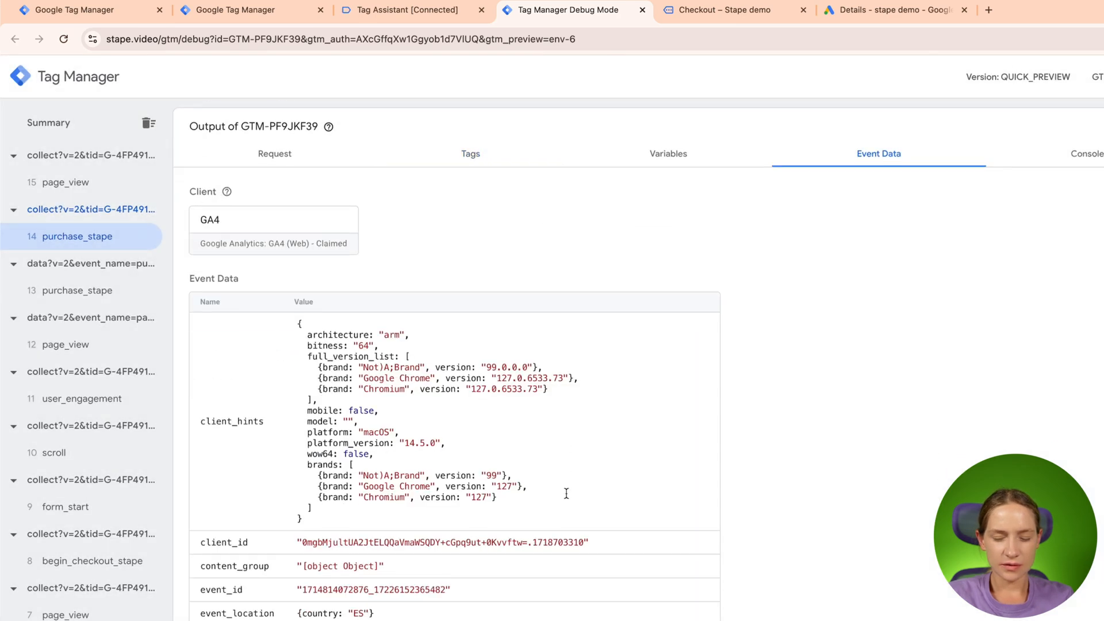
{"action": "scroll", "coordinate": [566, 494], "scroll_direction": "down", "scroll_amount": 3}
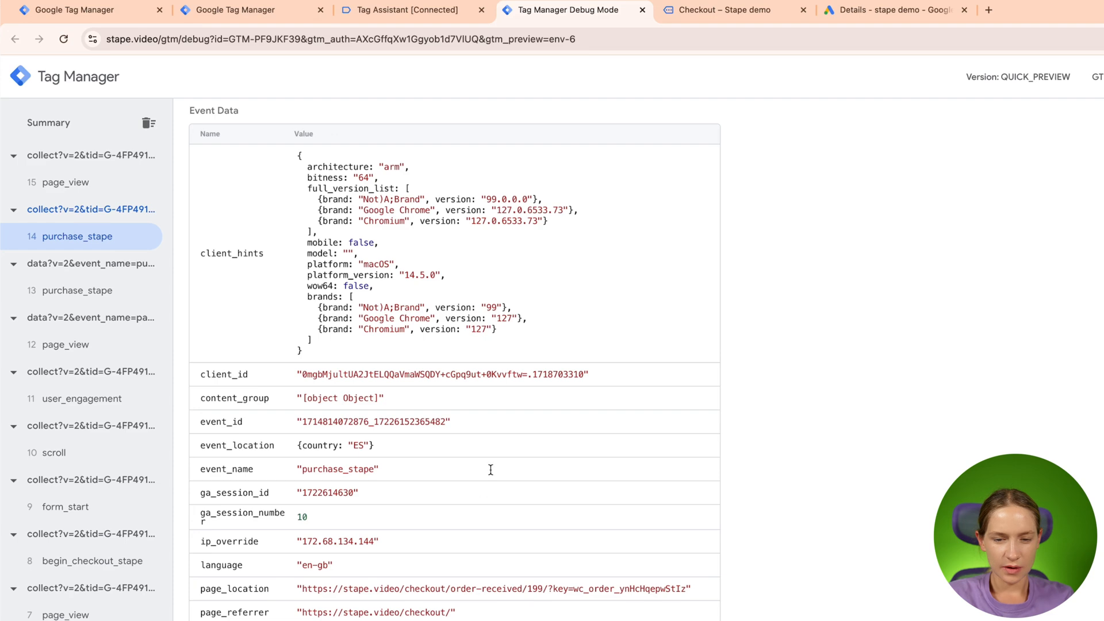
{"action": "scroll", "coordinate": [491, 471], "scroll_direction": "down", "scroll_amount": 7}
{"action": "scroll", "coordinate": [670, 434], "scroll_direction": "up", "scroll_amount": 8}
{"action": "scroll", "coordinate": [671, 433], "scroll_direction": "down", "scroll_amount": 4}
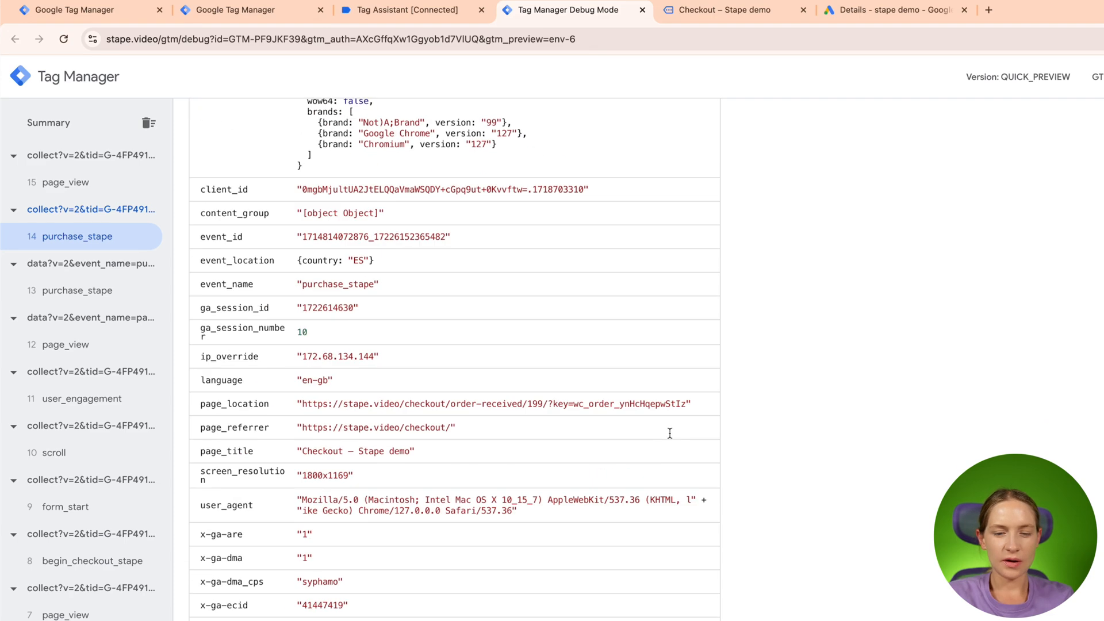
{"action": "scroll", "coordinate": [670, 433], "scroll_direction": "down", "scroll_amount": 6}
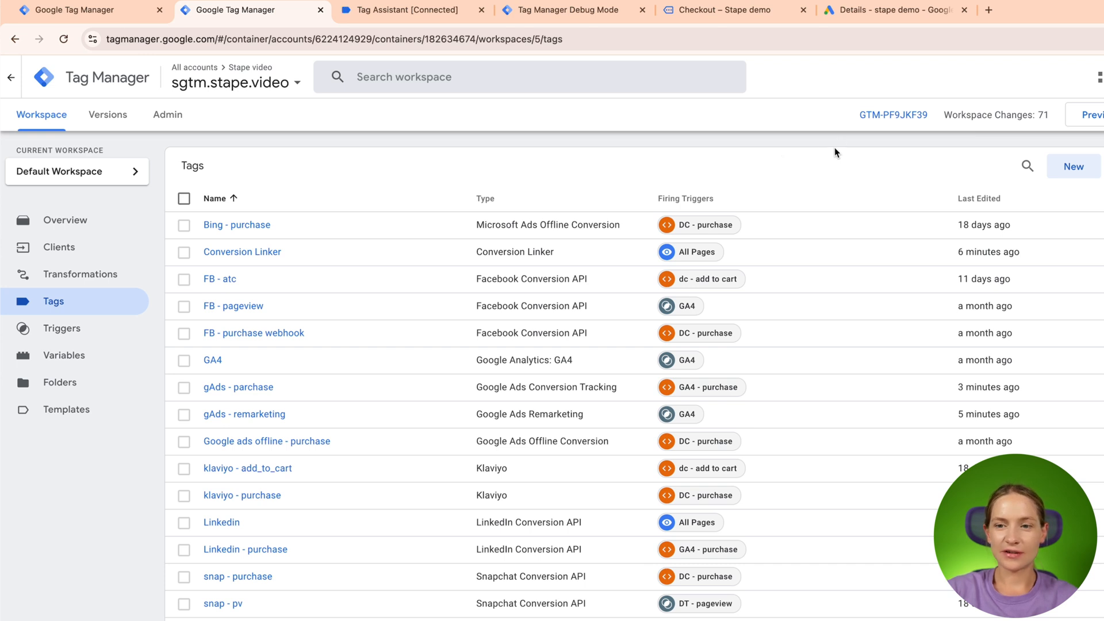
- Switch to Google Ads and open the Enhanced conversions setting of the Purchase conversion action
{"action": "left_click", "coordinate": [867, 17]}
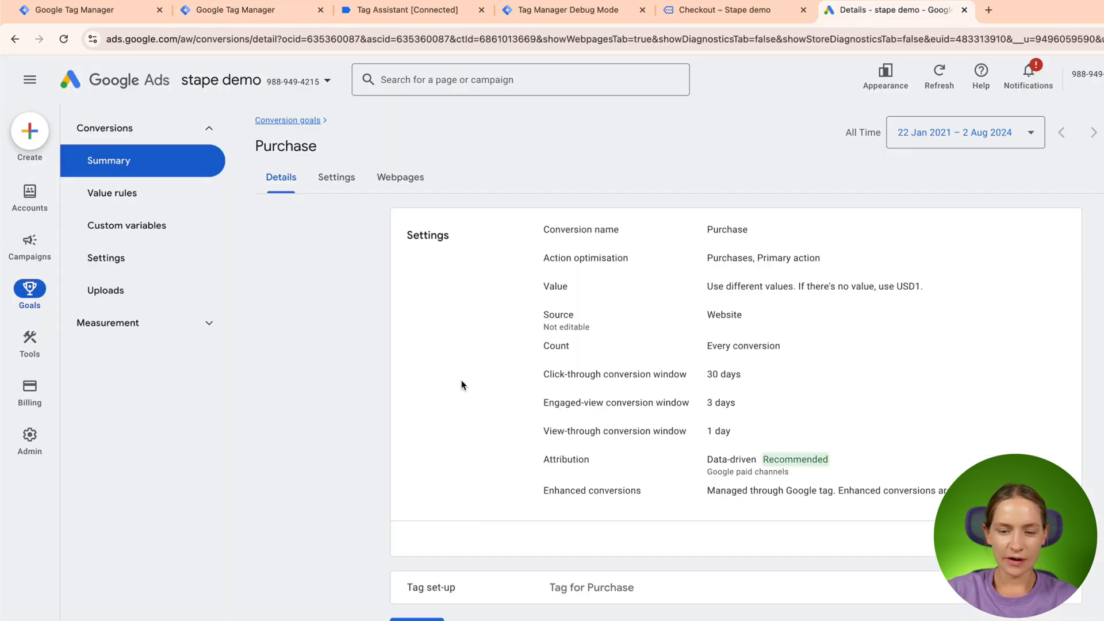
{"action": "left_click", "coordinate": [109, 161]}
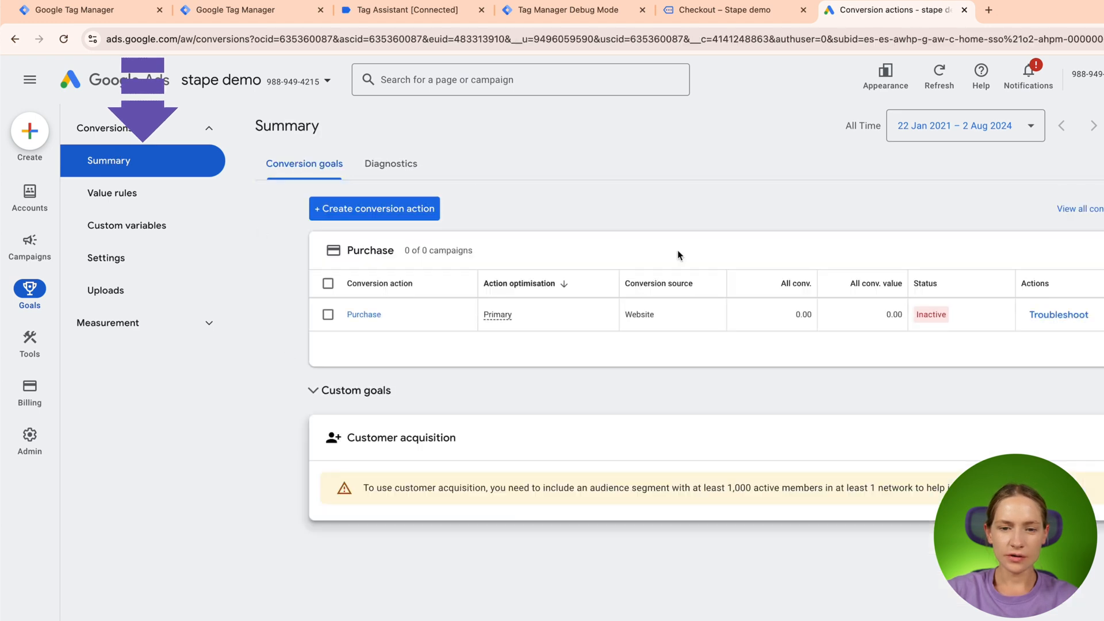
{"action": "left_click", "coordinate": [367, 314]}
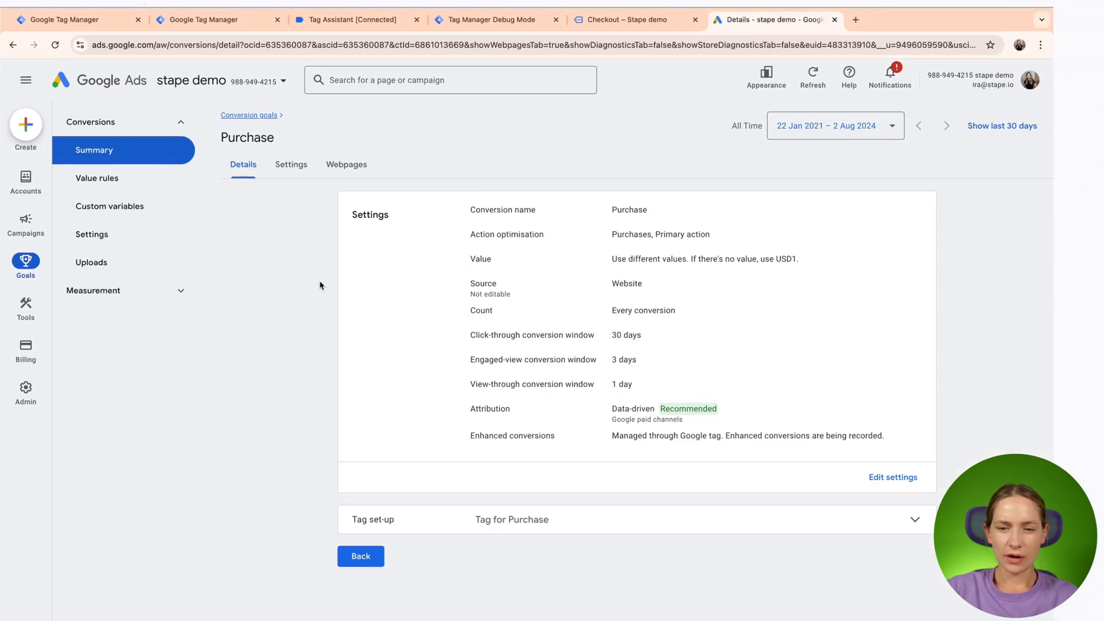
{"action": "left_click", "coordinate": [880, 477]}
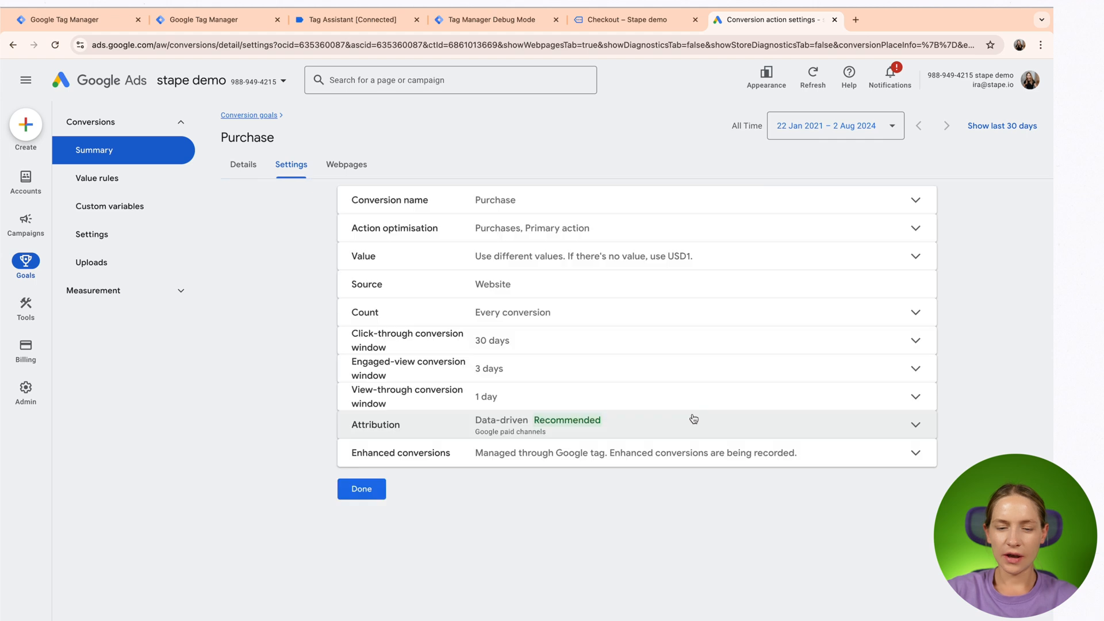
{"action": "left_click", "coordinate": [629, 449]}
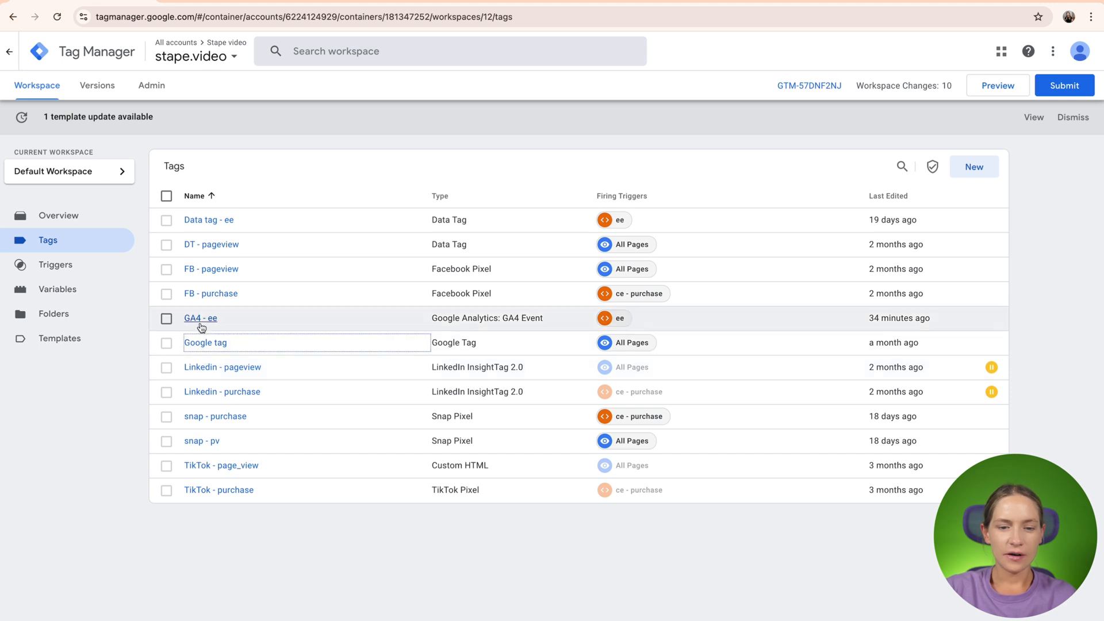
- Enable user-provided data from the website in the stape.video container's GA4 - ee tag, using the {{user data}} variable as its User Data
{"action": "left_click", "coordinate": [200, 321]}
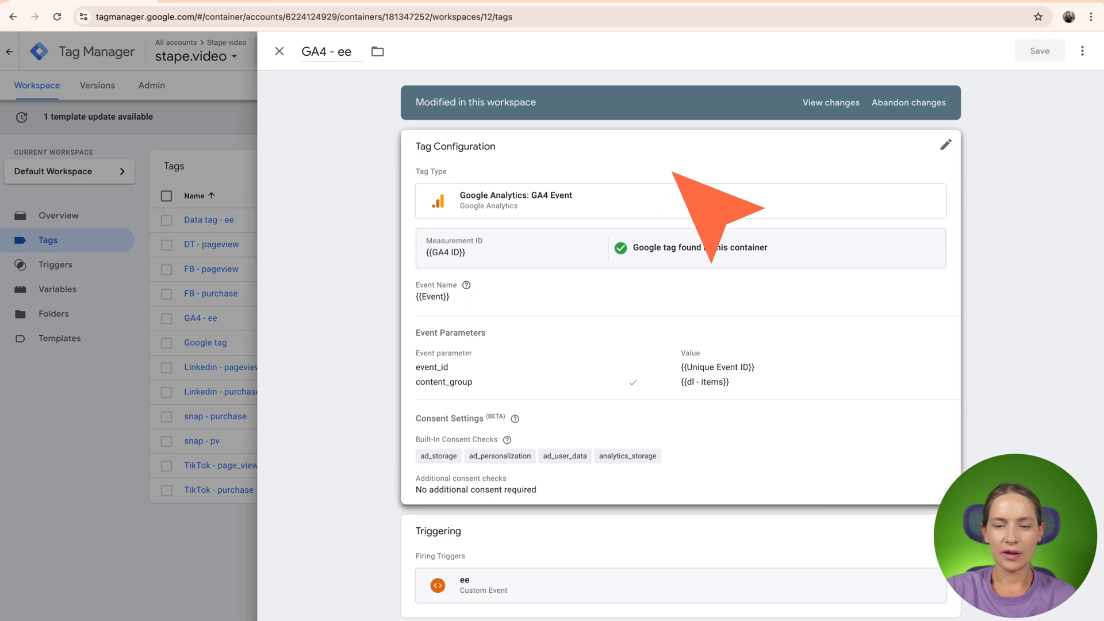
{"action": "left_click", "coordinate": [690, 183]}
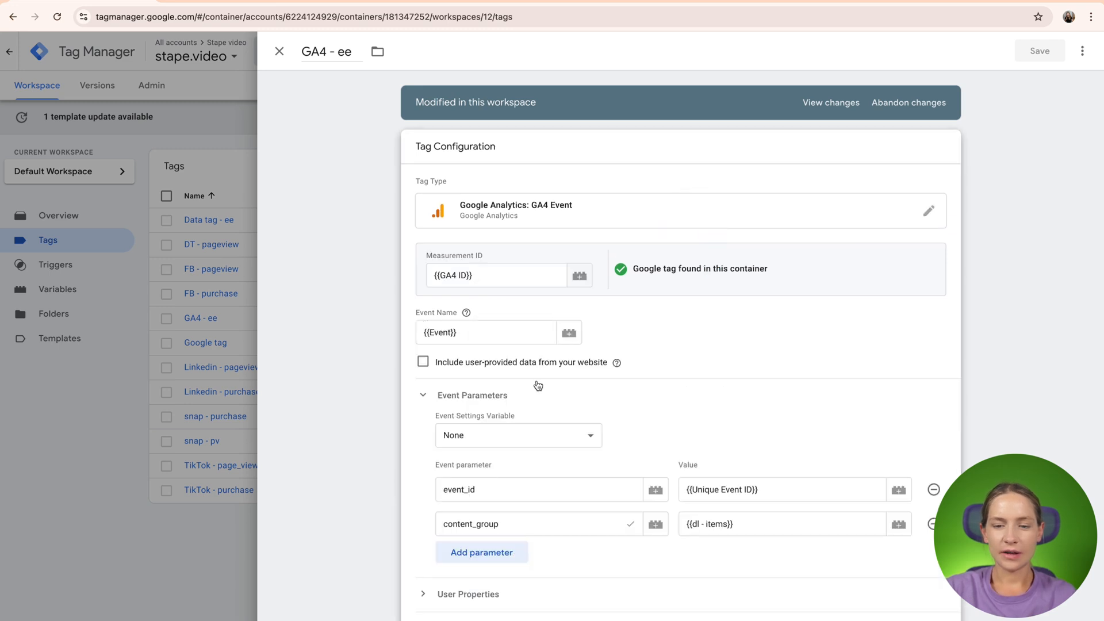
{"action": "left_click", "coordinate": [423, 361]}
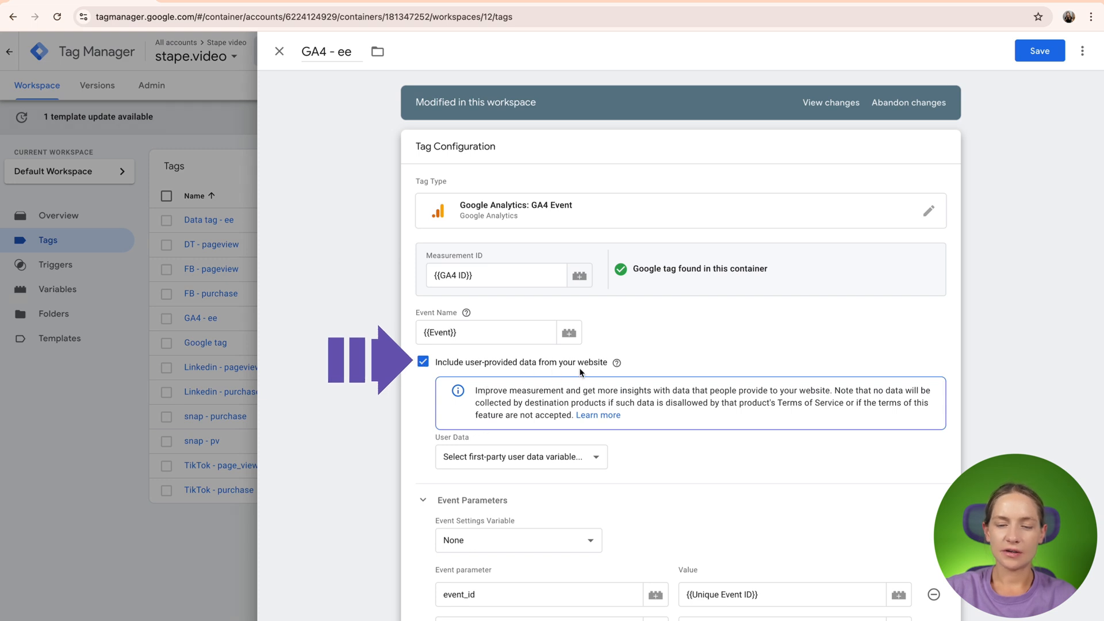
{"action": "left_click", "coordinate": [509, 458]}
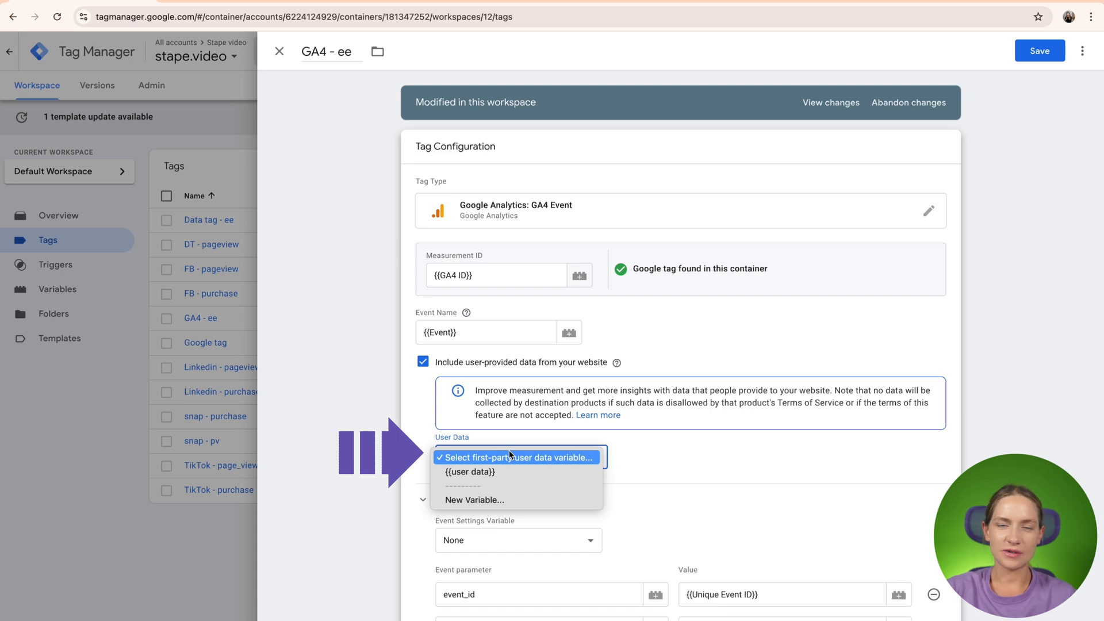
{"action": "left_click", "coordinate": [505, 469]}
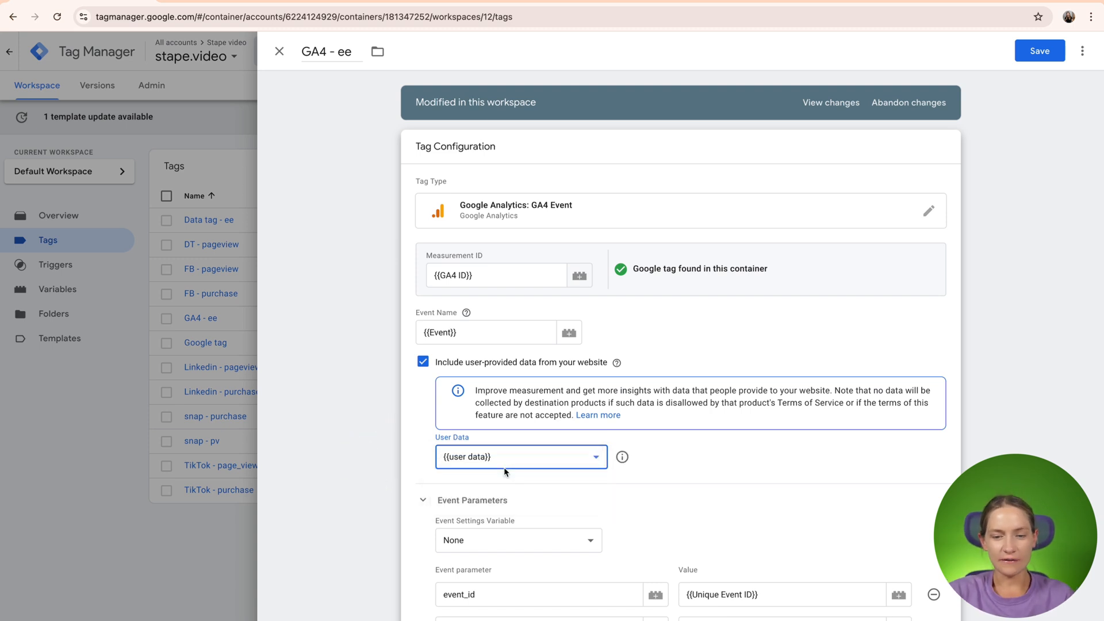
- Examine the user data variable's collection types and its manual mappings for email, phone, name and address
{"action": "left_click", "coordinate": [622, 457]}
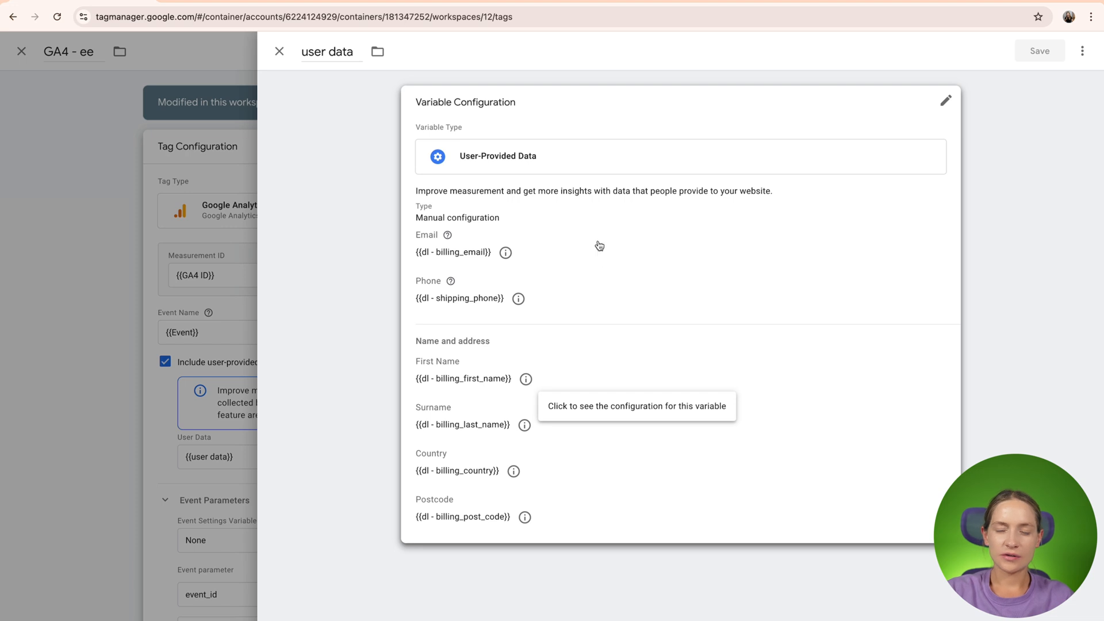
{"action": "left_click", "coordinate": [650, 282]}
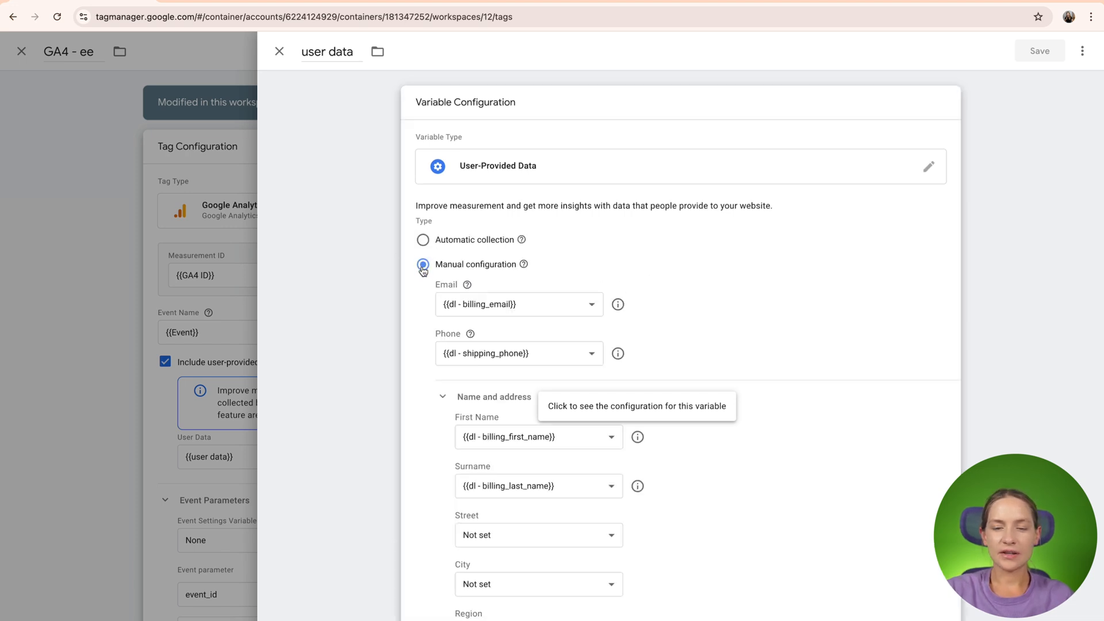
{"action": "mouse_move", "coordinate": [519, 243]}
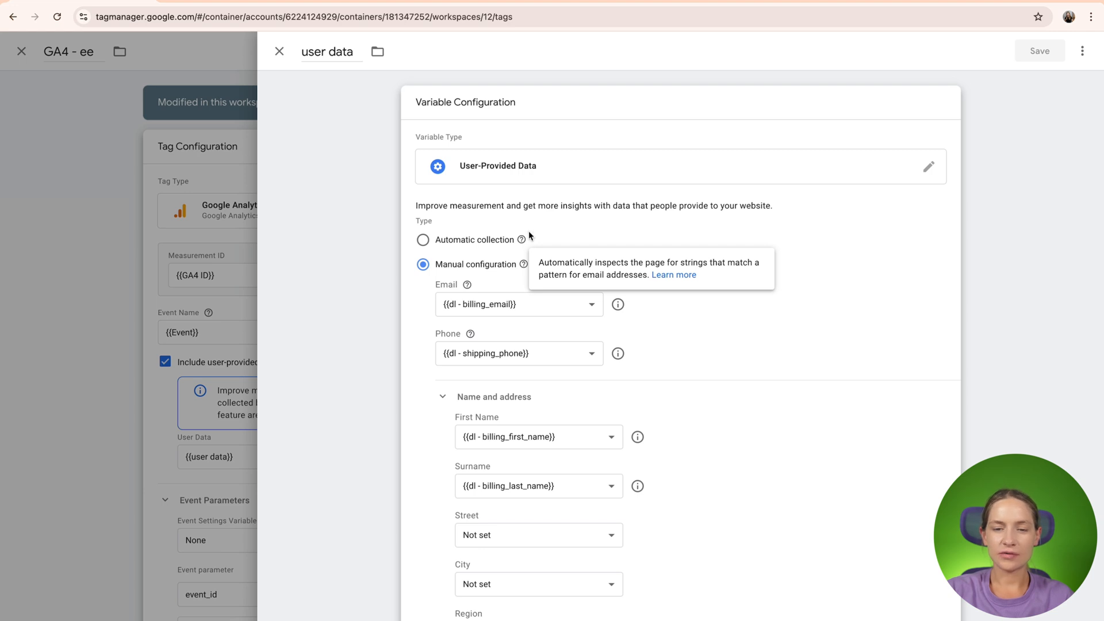
{"action": "scroll", "coordinate": [529, 266], "scroll_direction": "down", "scroll_amount": 3}
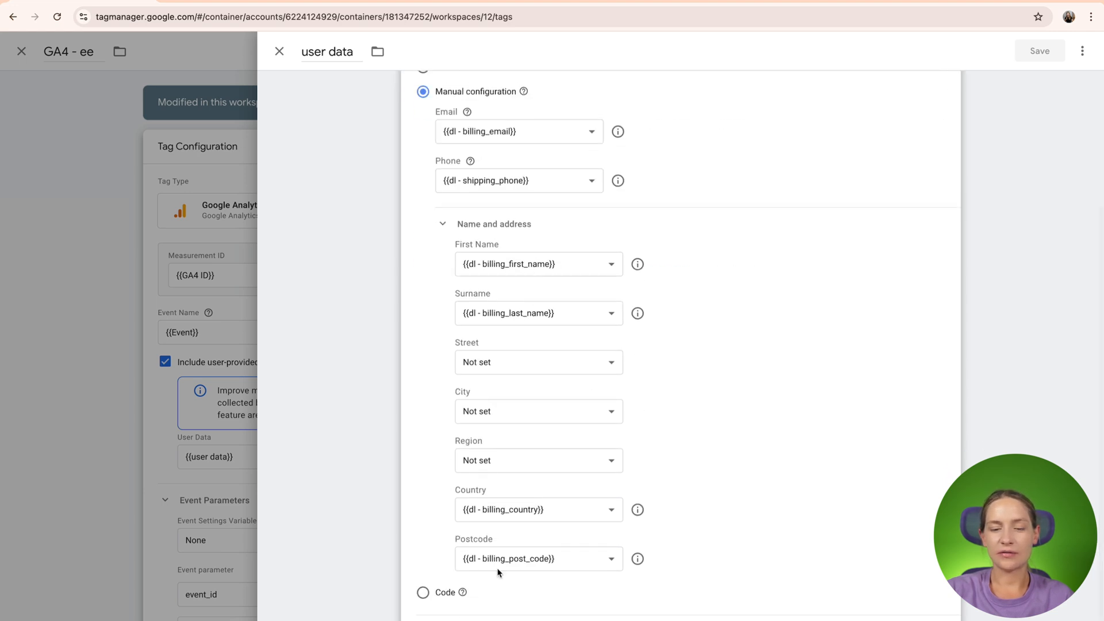
{"action": "scroll", "coordinate": [699, 447], "scroll_direction": "up", "scroll_amount": 3}
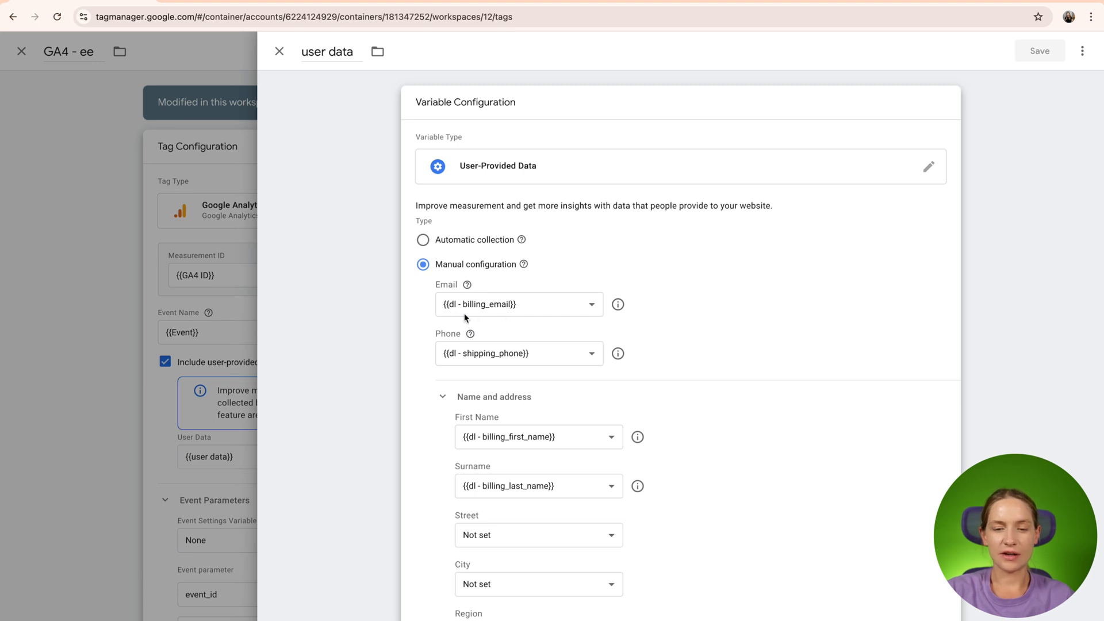
{"action": "scroll", "coordinate": [500, 353], "scroll_direction": "down", "scroll_amount": 2}
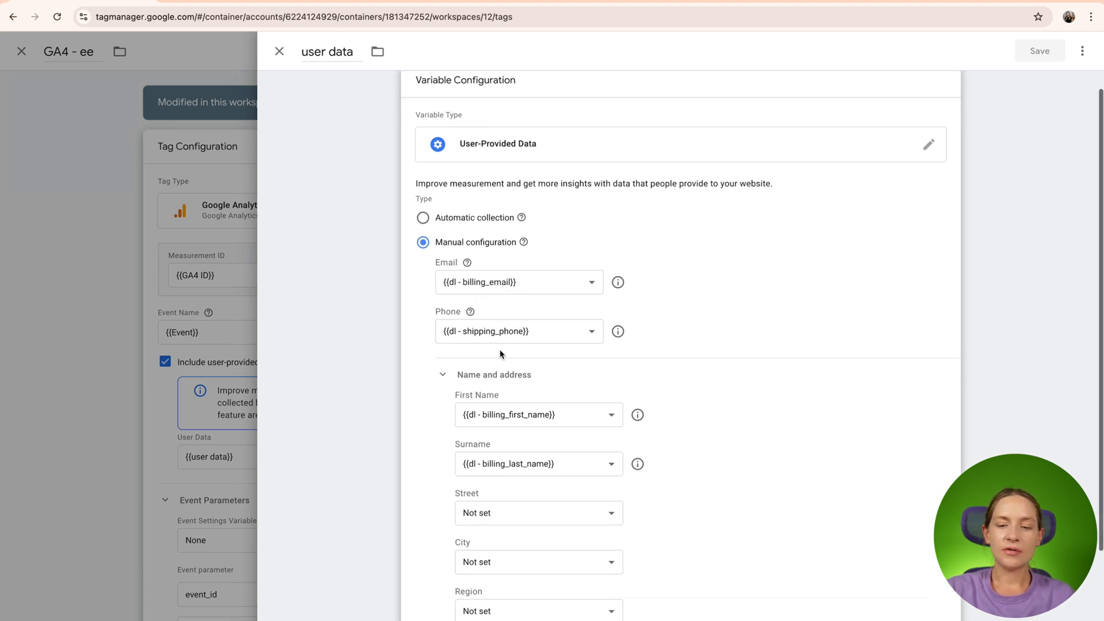
{"action": "scroll", "coordinate": [516, 422], "scroll_direction": "down", "scroll_amount": 2}
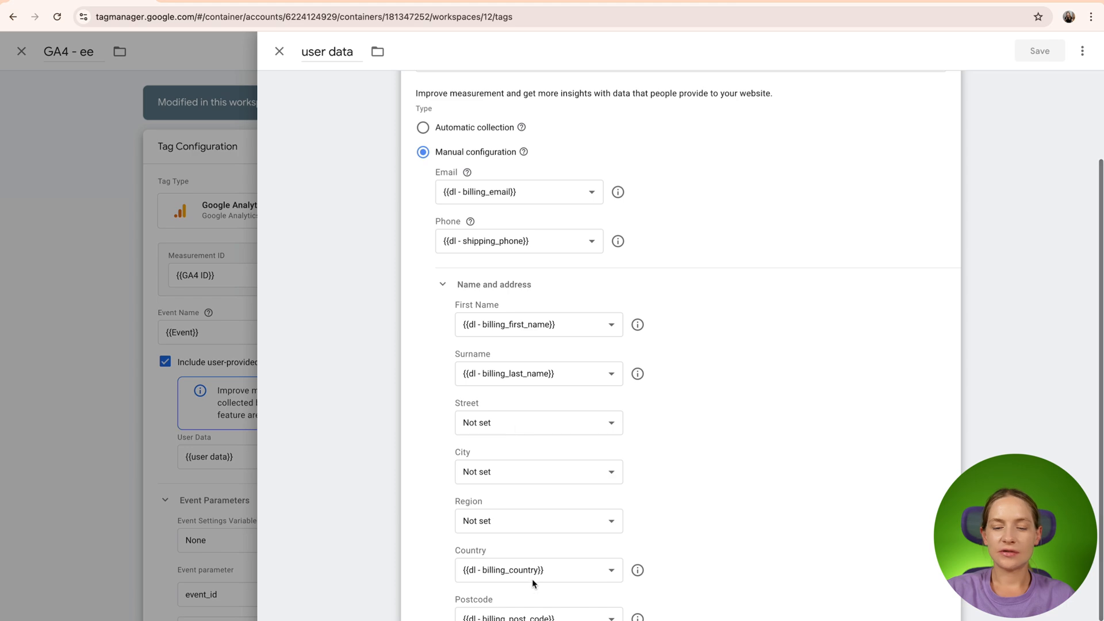
{"action": "scroll", "coordinate": [533, 579], "scroll_direction": "down", "scroll_amount": 2}
- Close the user data variable and save the GA4 - ee tag
{"action": "left_click", "coordinate": [279, 51]}
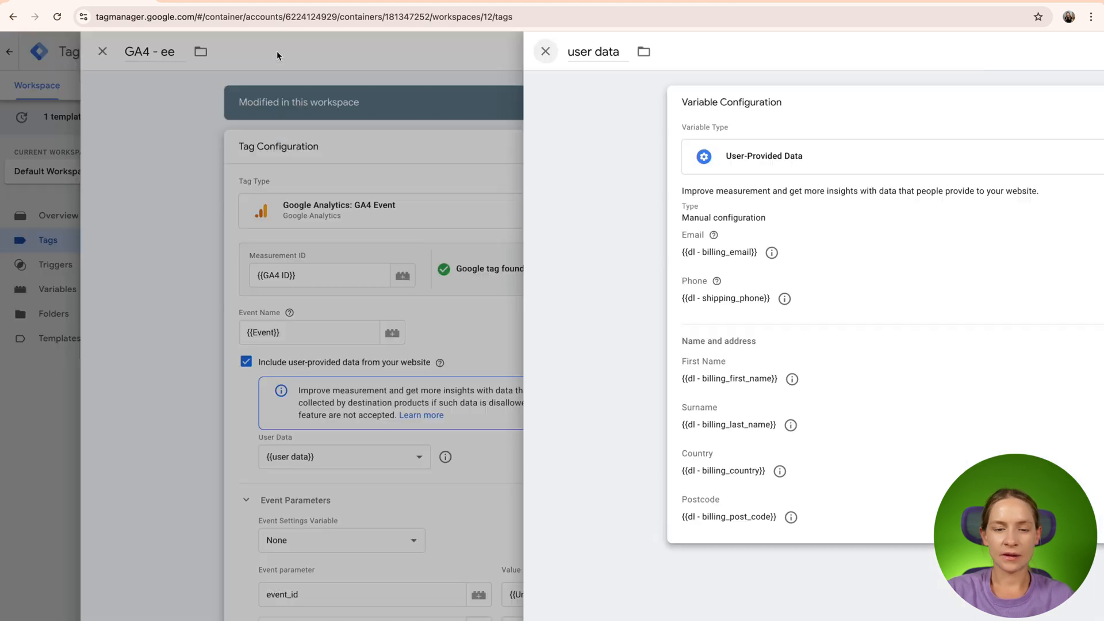
{"action": "scroll", "coordinate": [594, 449], "scroll_direction": "down", "scroll_amount": 3}
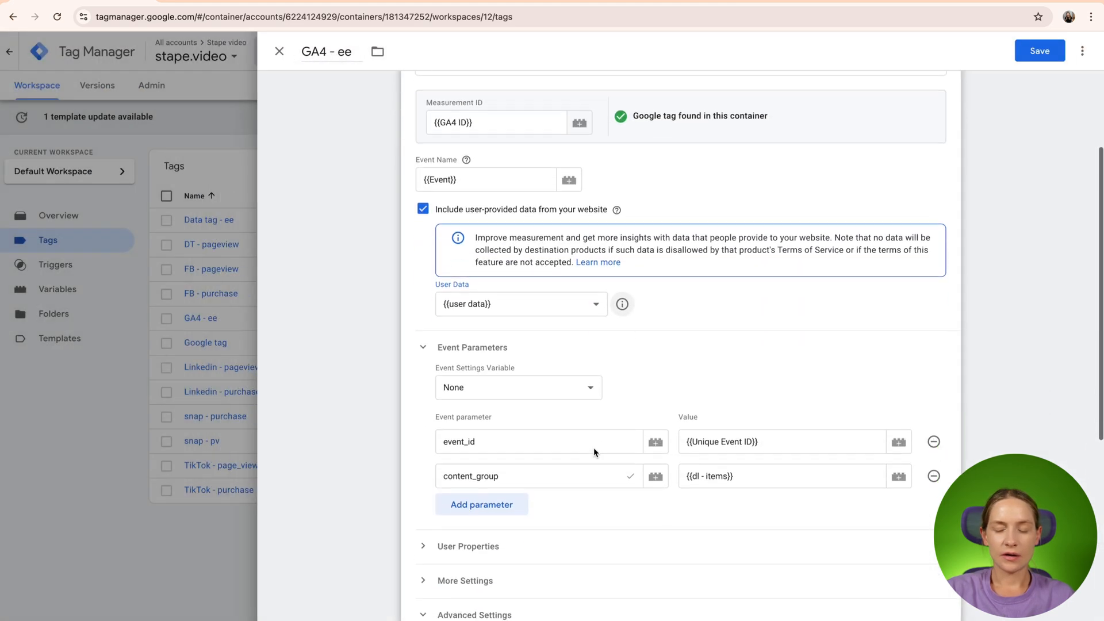
{"action": "left_click", "coordinate": [1040, 51]}
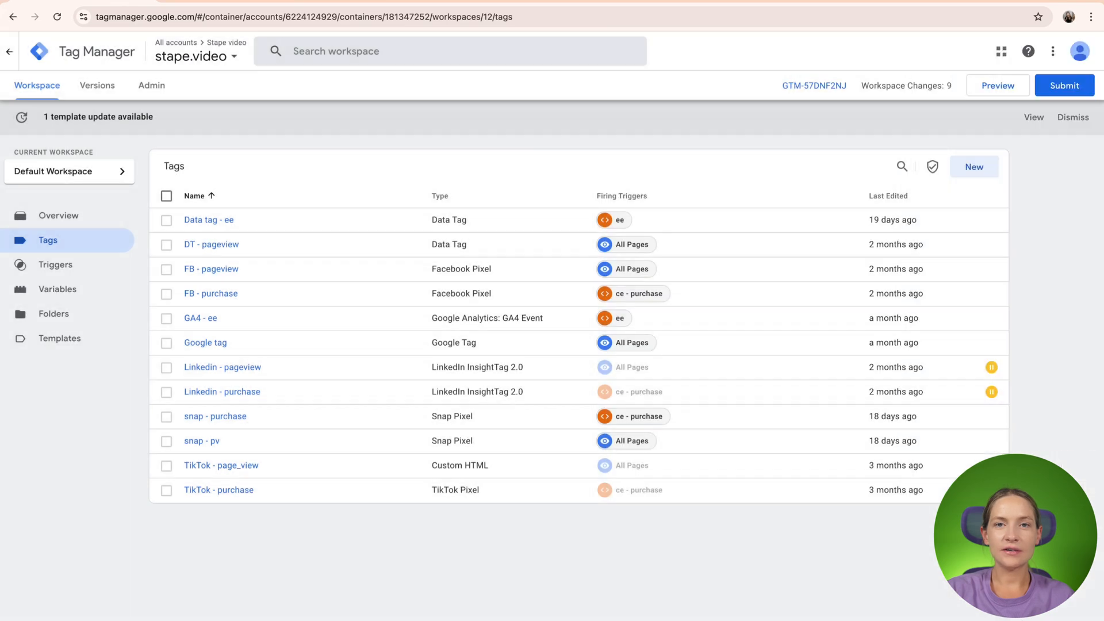
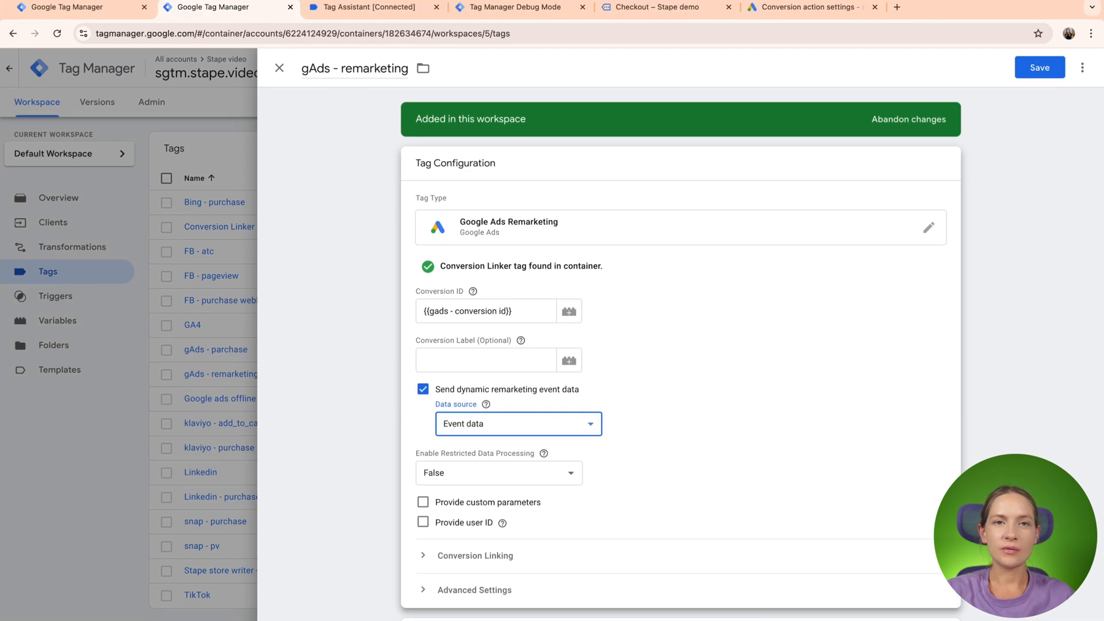
- Save the gAds - remarketing tag and open the stape.video container's GA4 - ee tag for editing
{"action": "left_click", "coordinate": [1040, 68]}
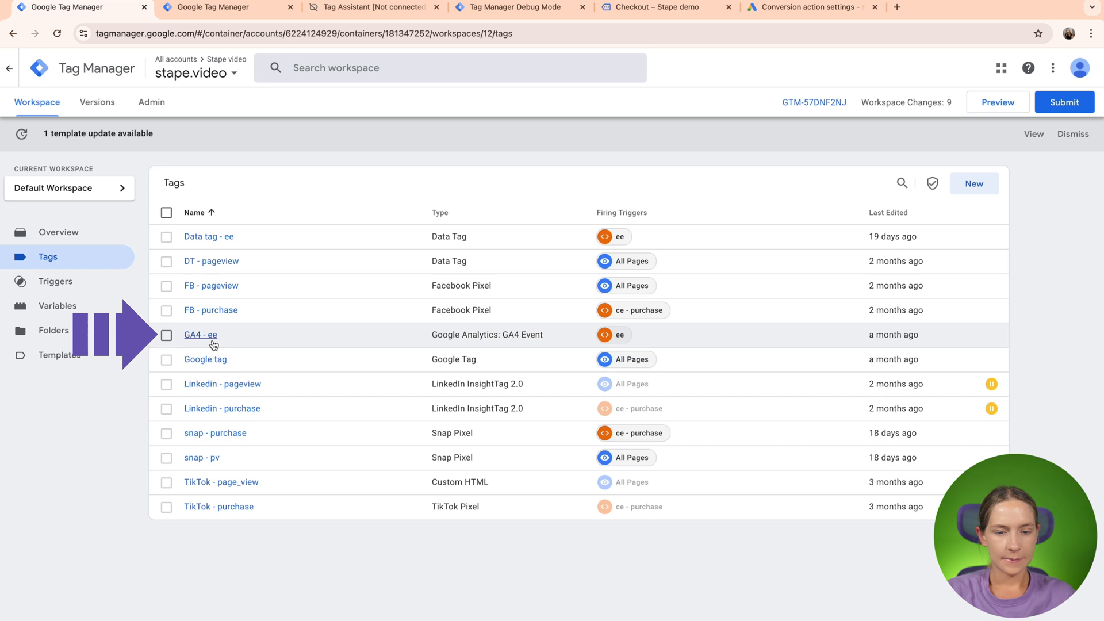
{"action": "left_click", "coordinate": [211, 337]}
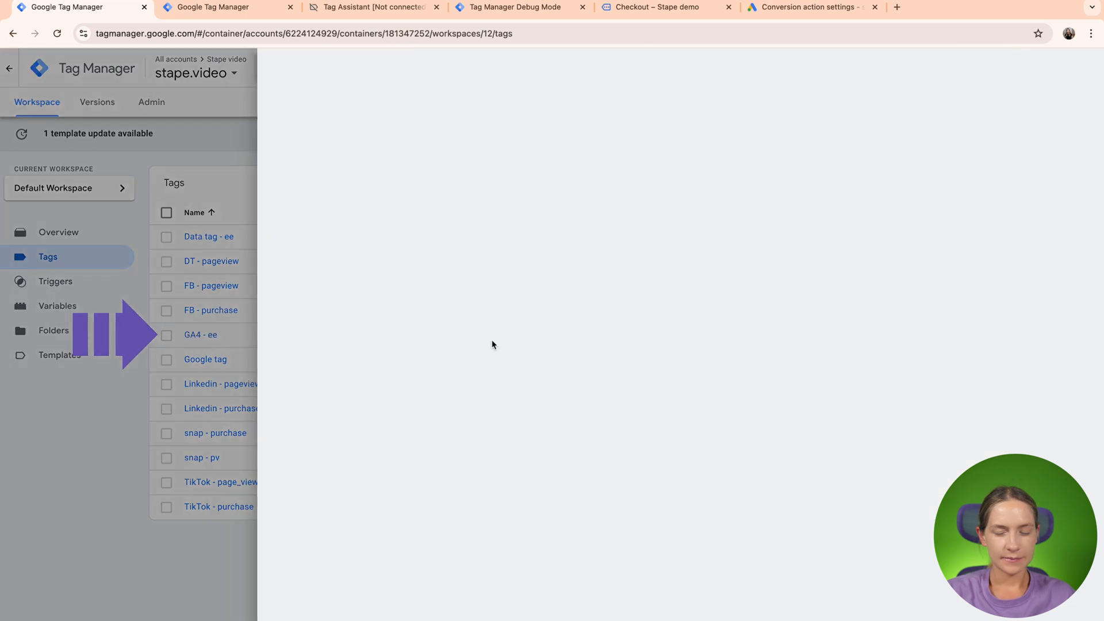
{"action": "left_click", "coordinate": [669, 401]}
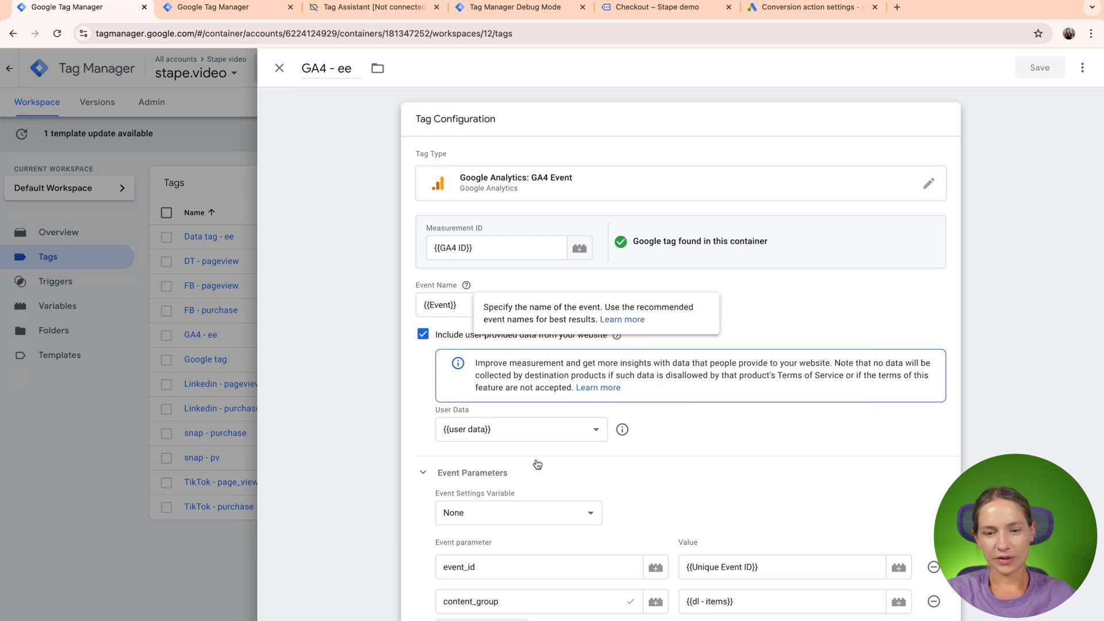
- Start a new Event Settings Variable in the Event Parameters of the GA4 - ee tag
{"action": "scroll", "coordinate": [537, 464], "scroll_direction": "down", "scroll_amount": 1}
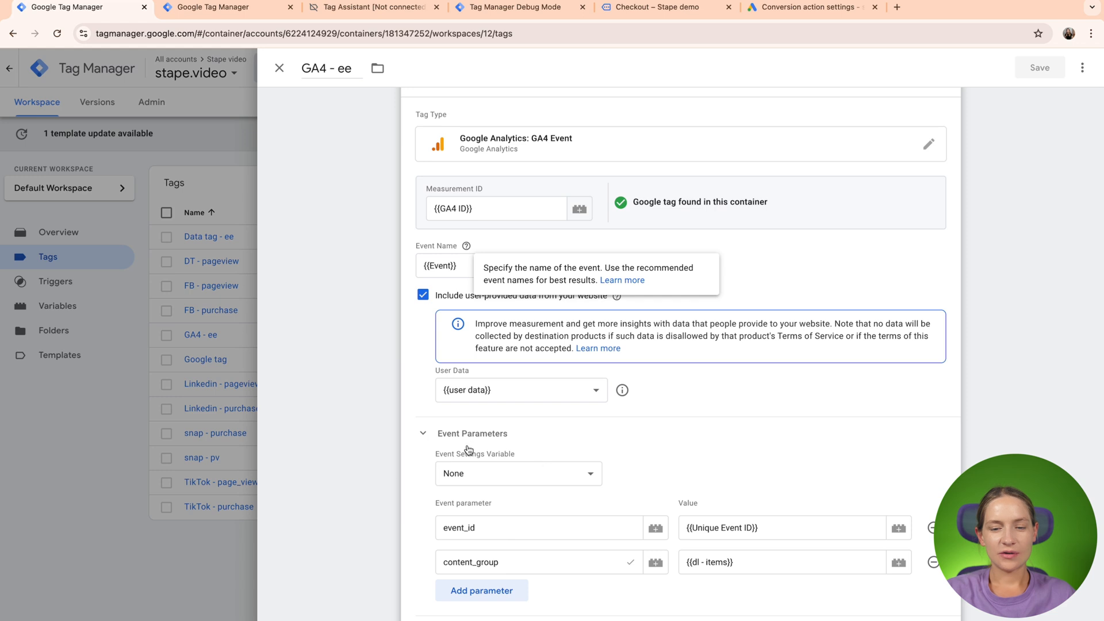
{"action": "left_click", "coordinate": [426, 441]}
{"action": "left_click", "coordinate": [427, 443]}
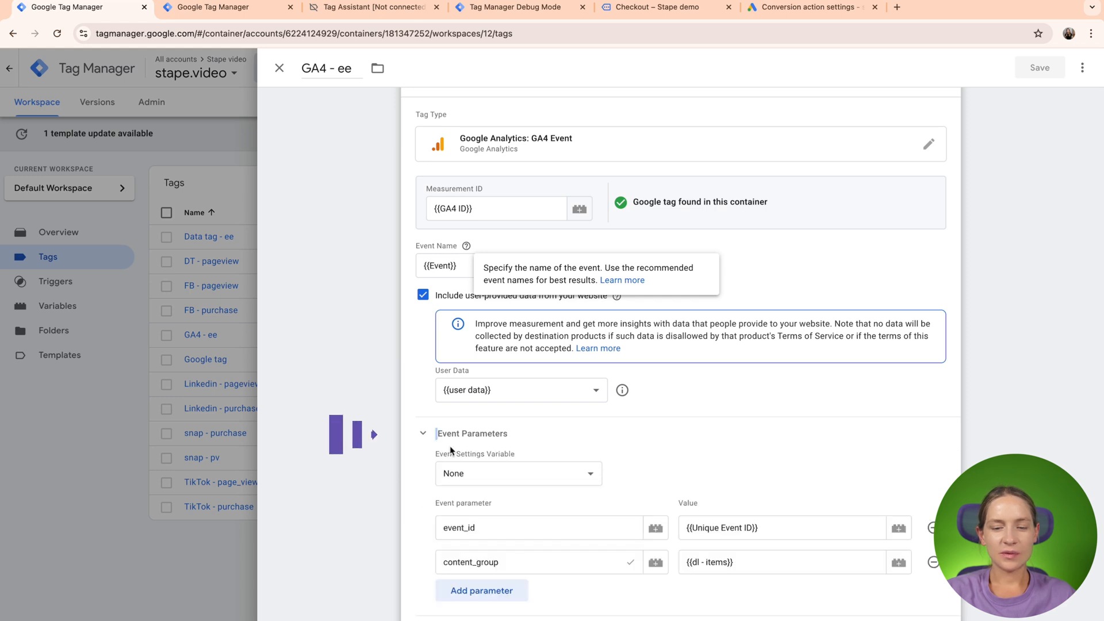
{"action": "left_click", "coordinate": [425, 441]}
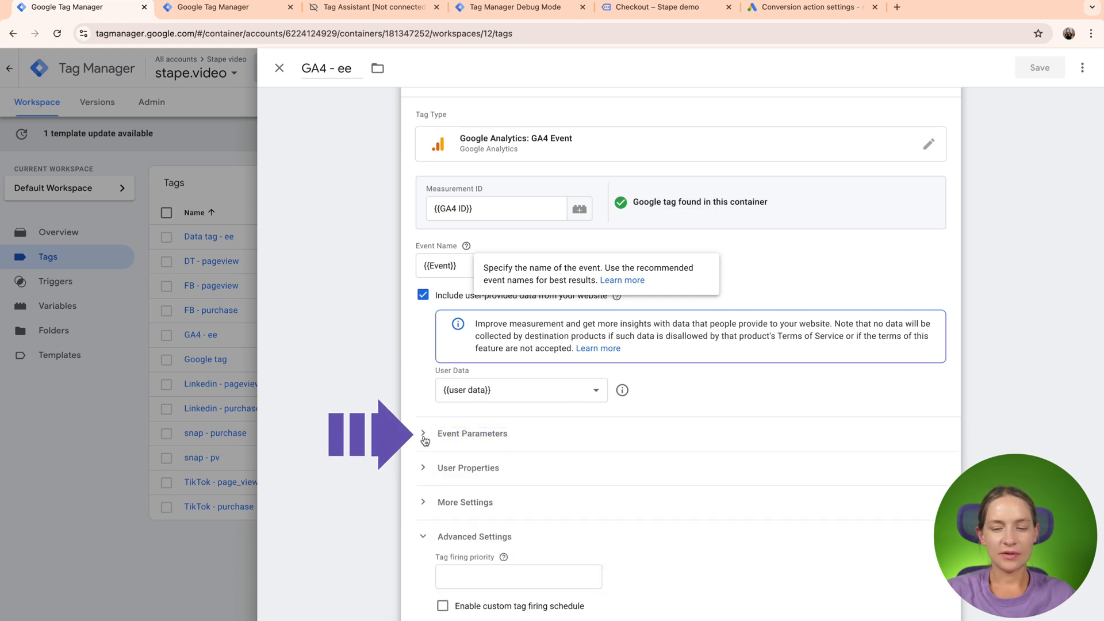
{"action": "left_click", "coordinate": [425, 440]}
{"action": "left_click_drag", "start_coordinate": [430, 457], "coordinate": [513, 456]}
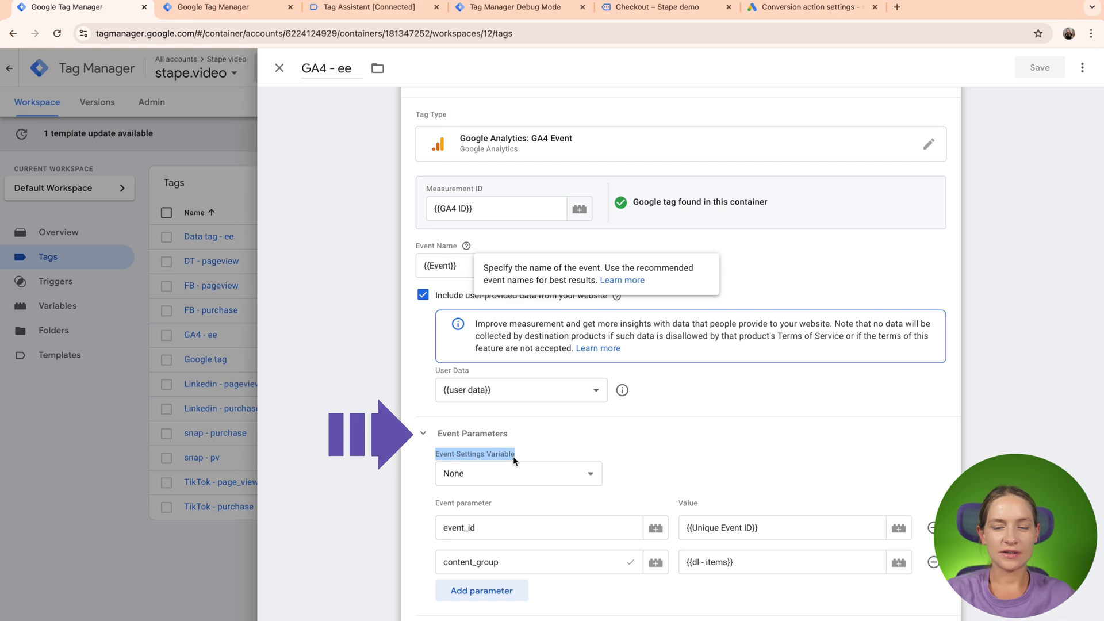
{"action": "left_click", "coordinate": [518, 474]}
{"action": "left_click", "coordinate": [524, 506]}
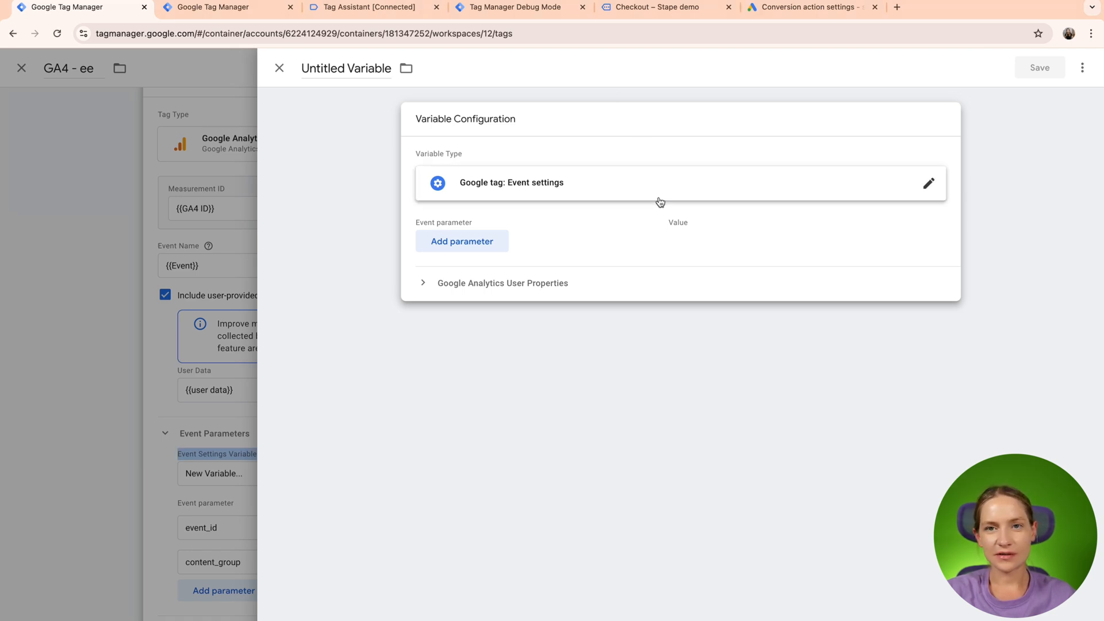
- Add the event parameters transaction_id and value to the new event settings variable
{"action": "left_click", "coordinate": [505, 242]}
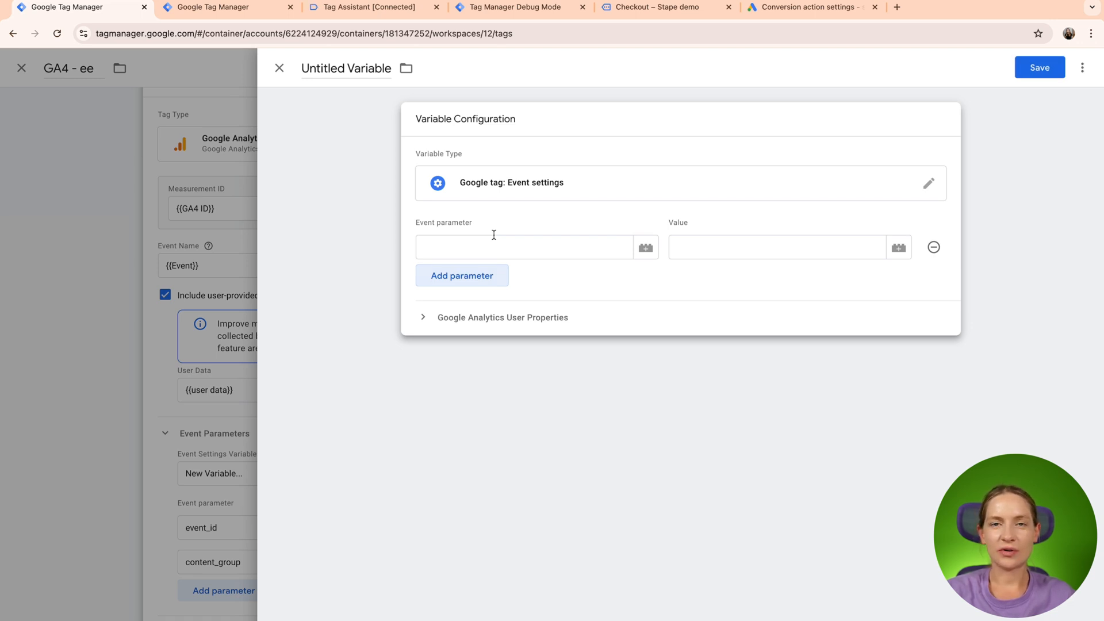
{"action": "left_click", "coordinate": [483, 247]}
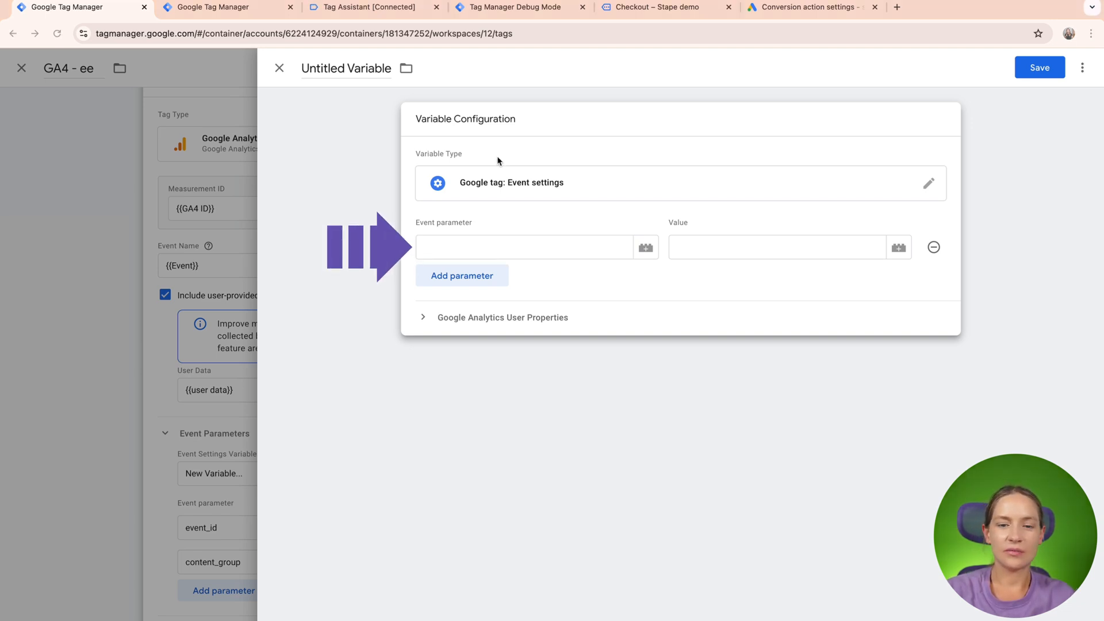
{"action": "left_click", "coordinate": [450, 246]}
{"action": "type", "text": "tra"}
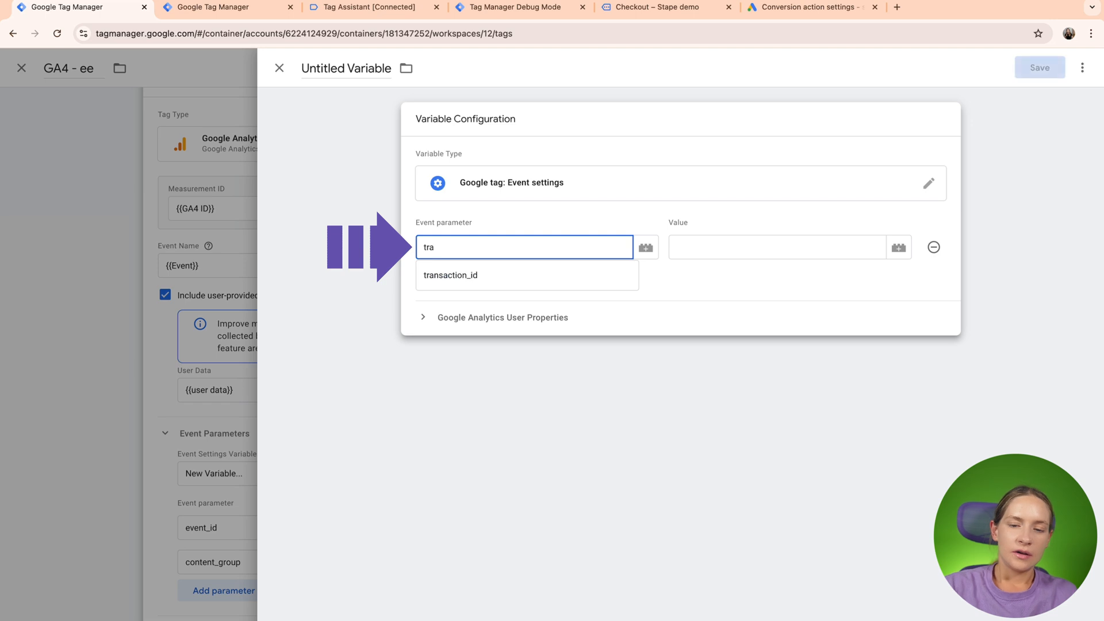
{"action": "left_click", "coordinate": [463, 275]}
{"action": "left_click", "coordinate": [462, 276]}
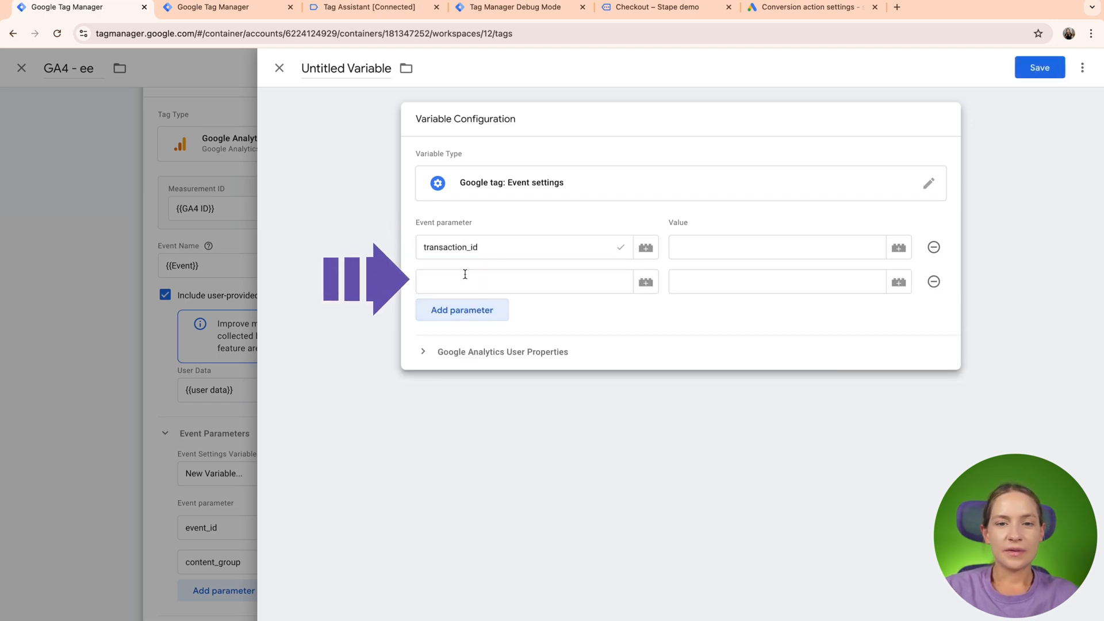
{"action": "type", "text": "val"}
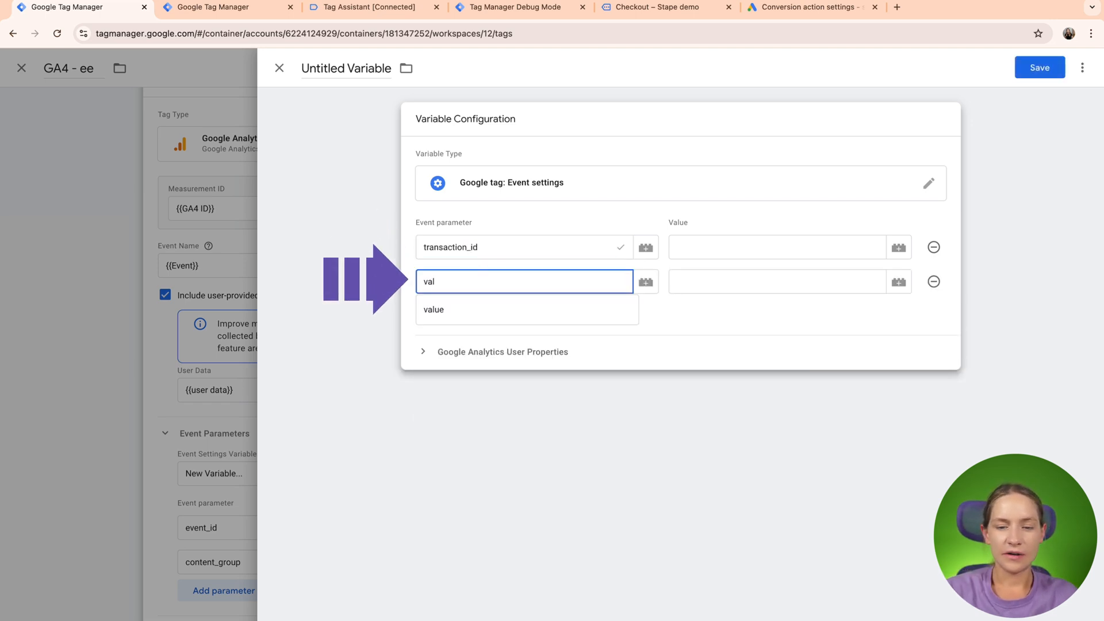
{"action": "left_click", "coordinate": [476, 313]}
- Add the event parameters currency and items below the value parameter
{"action": "left_click", "coordinate": [464, 313]}
{"action": "type", "text": "c"}
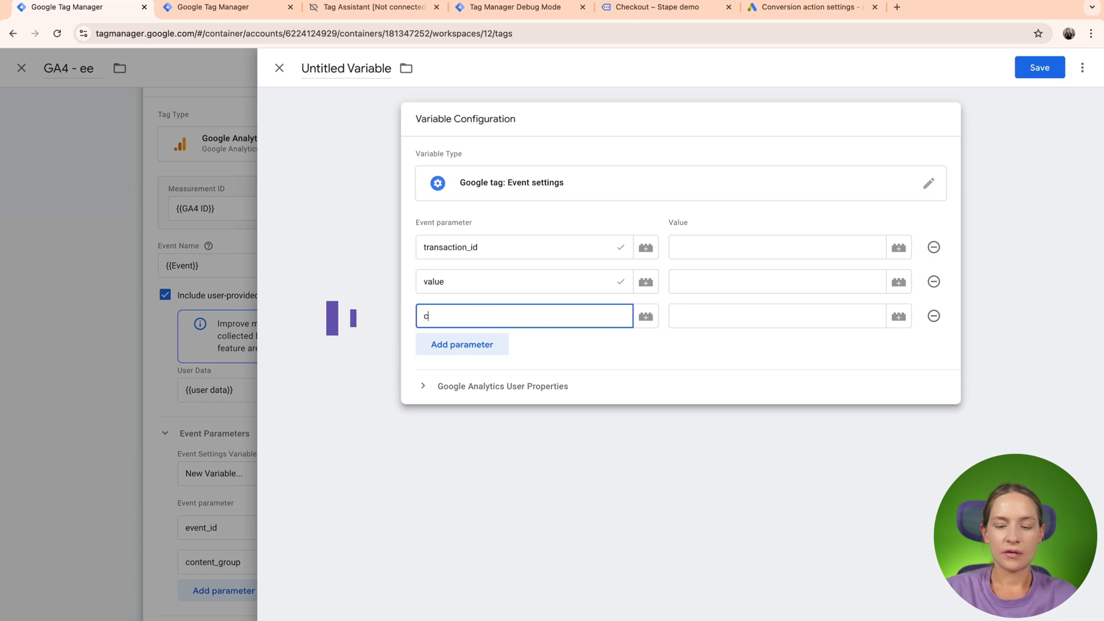
{"action": "type", "text": "u"}
{"action": "left_click", "coordinate": [468, 338]}
{"action": "left_click", "coordinate": [469, 344]}
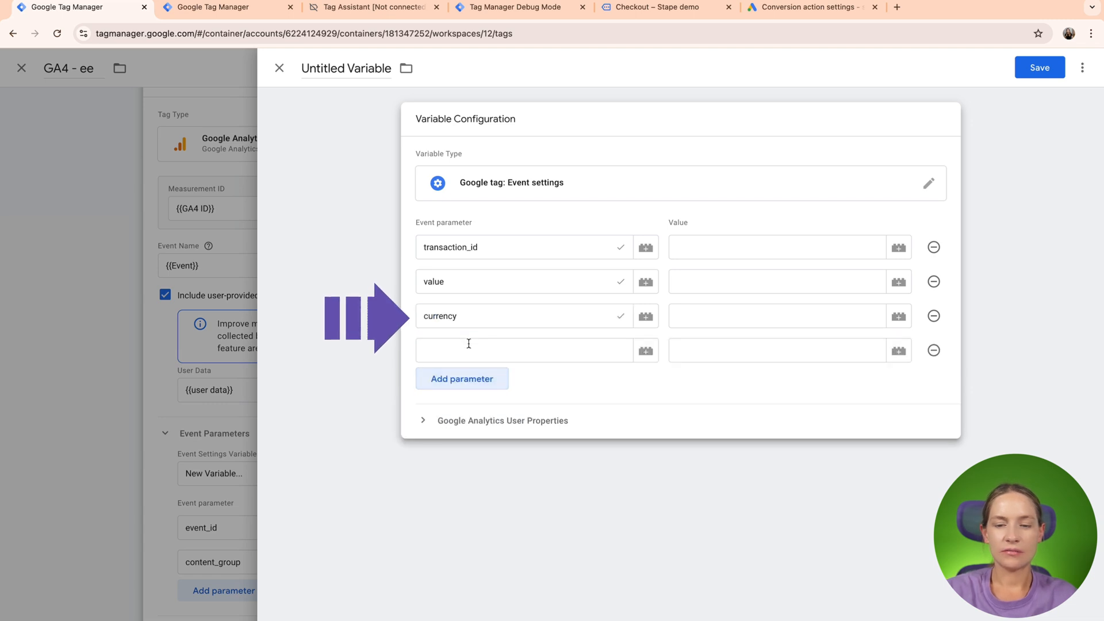
{"action": "left_click", "coordinate": [480, 350]}
{"action": "type", "text": "item"}
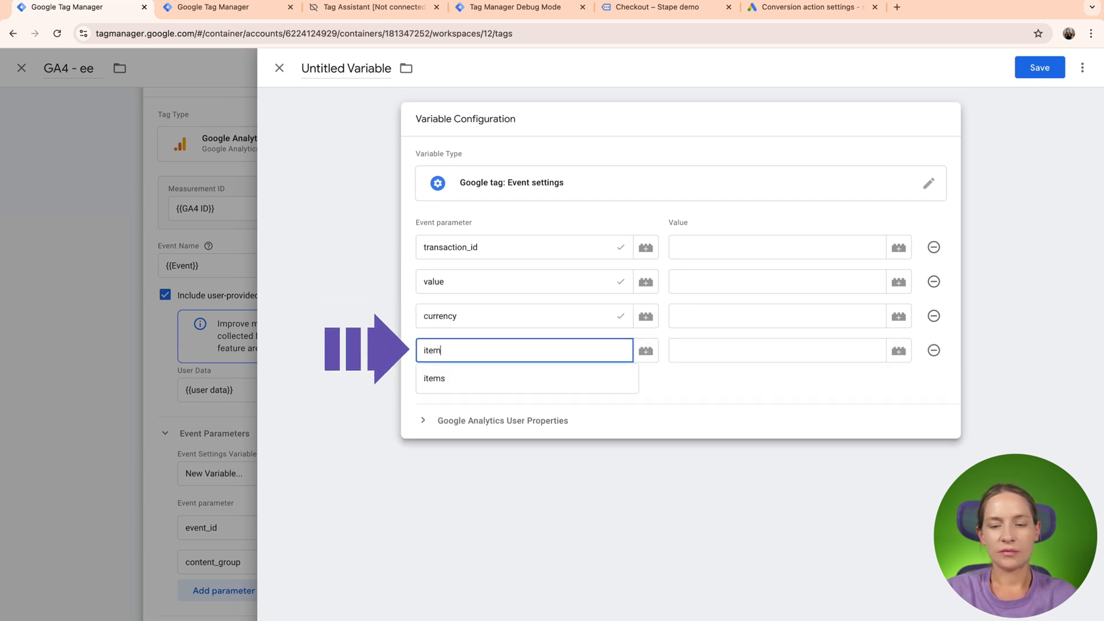
{"action": "left_click", "coordinate": [473, 380]}
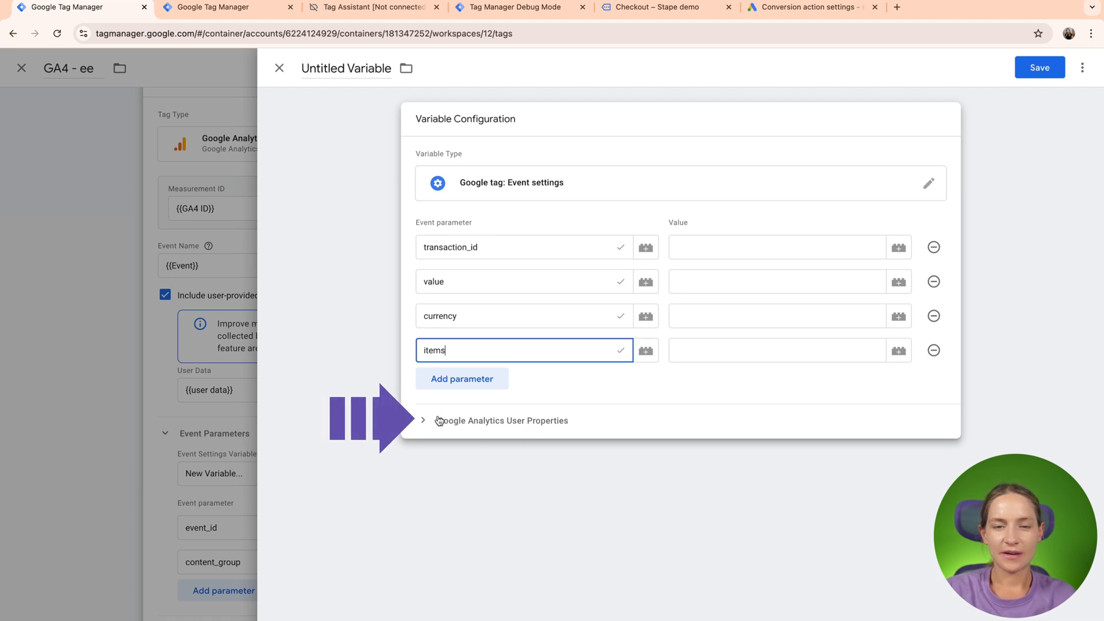
- Name the event settings variable "ga4 items"
{"action": "left_click", "coordinate": [340, 82]}
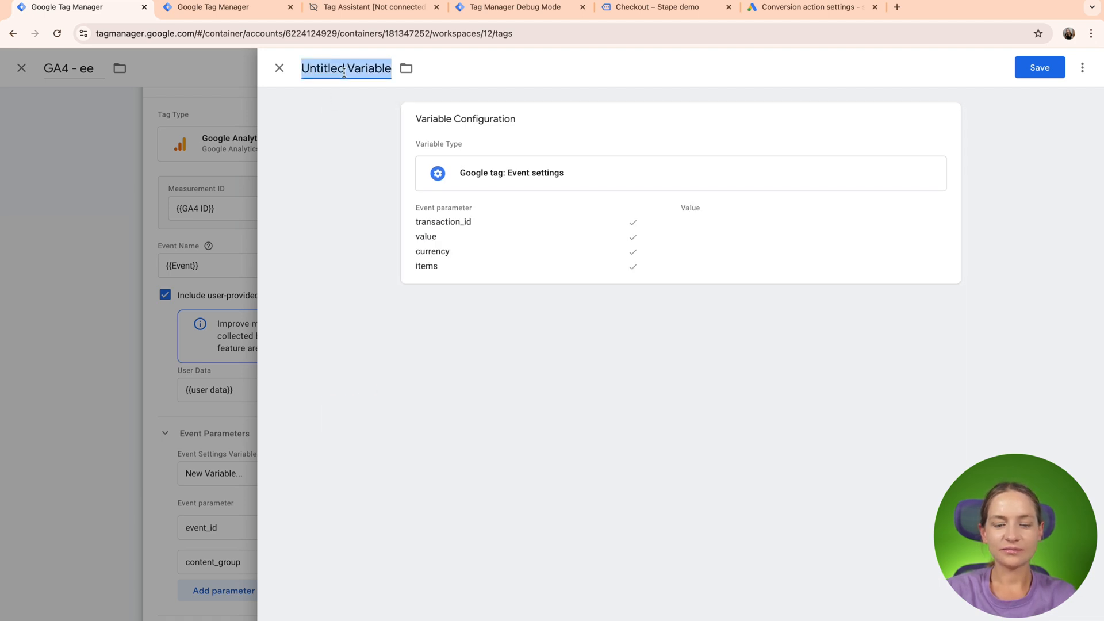
{"action": "type", "text": "ga"}
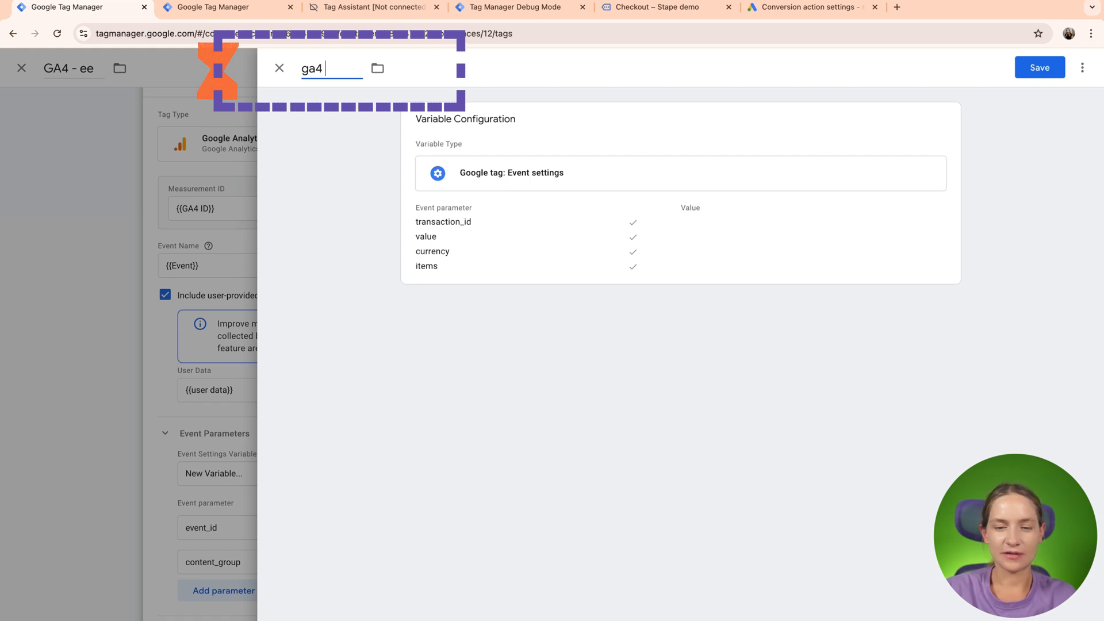
{"action": "type", "text": "4 "}
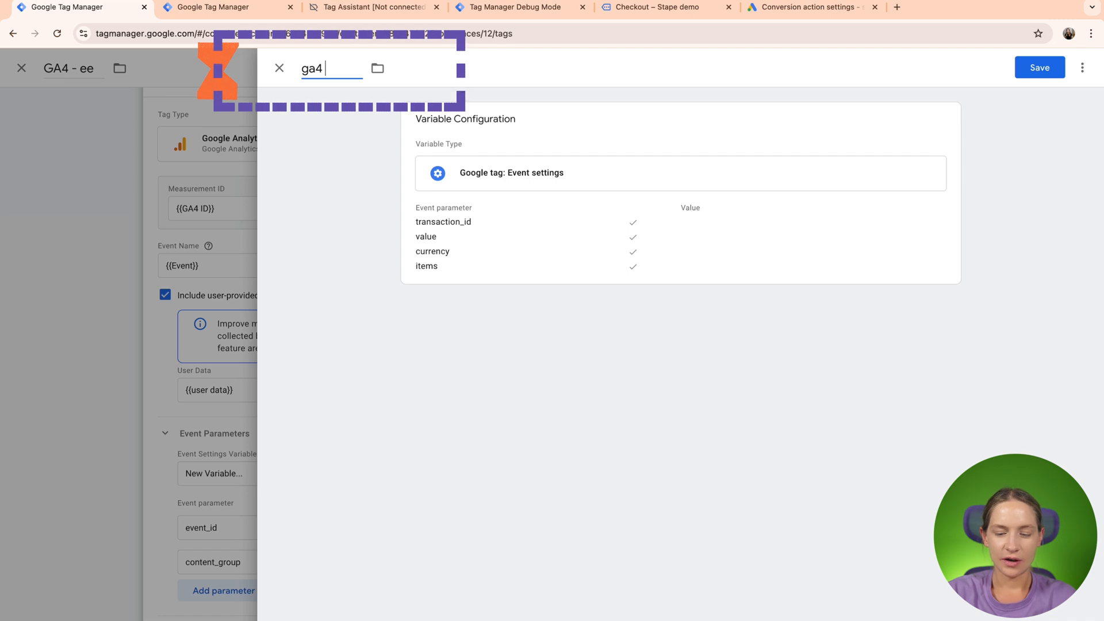
{"action": "type", "text": "items"}
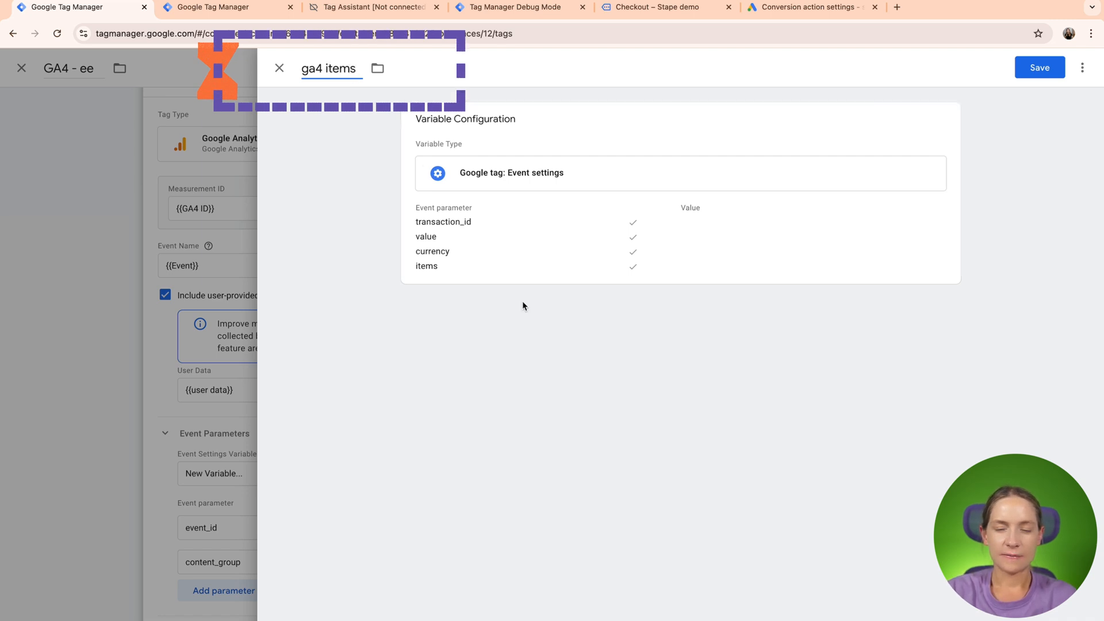
- Set the items parameter's value to the {{dl - items}} variable
{"action": "left_click", "coordinate": [512, 264]}
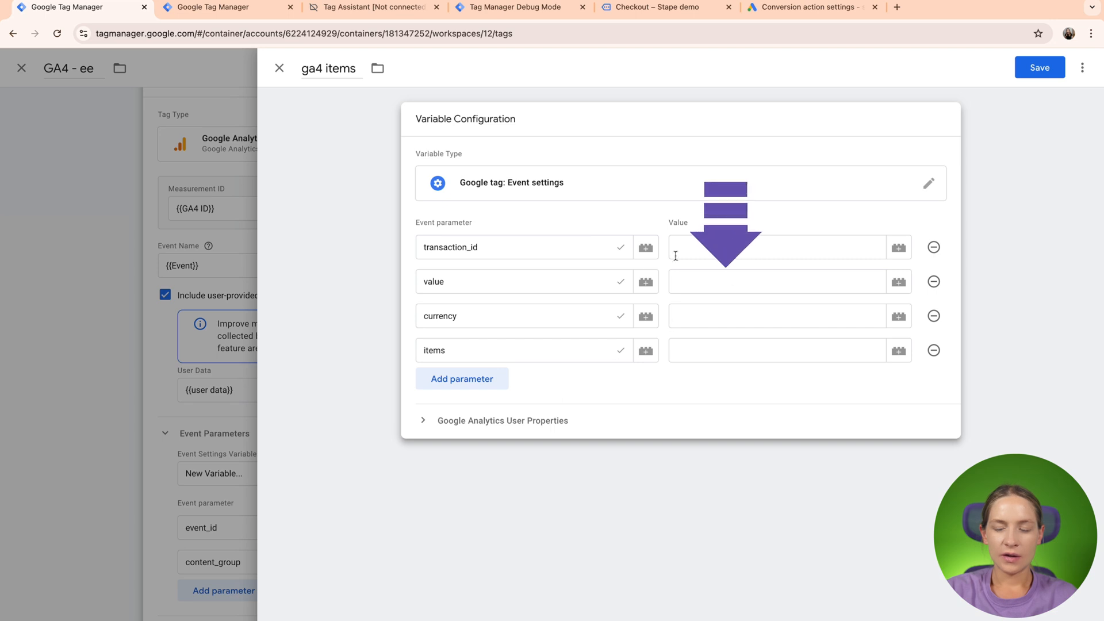
{"action": "left_click", "coordinate": [707, 282]}
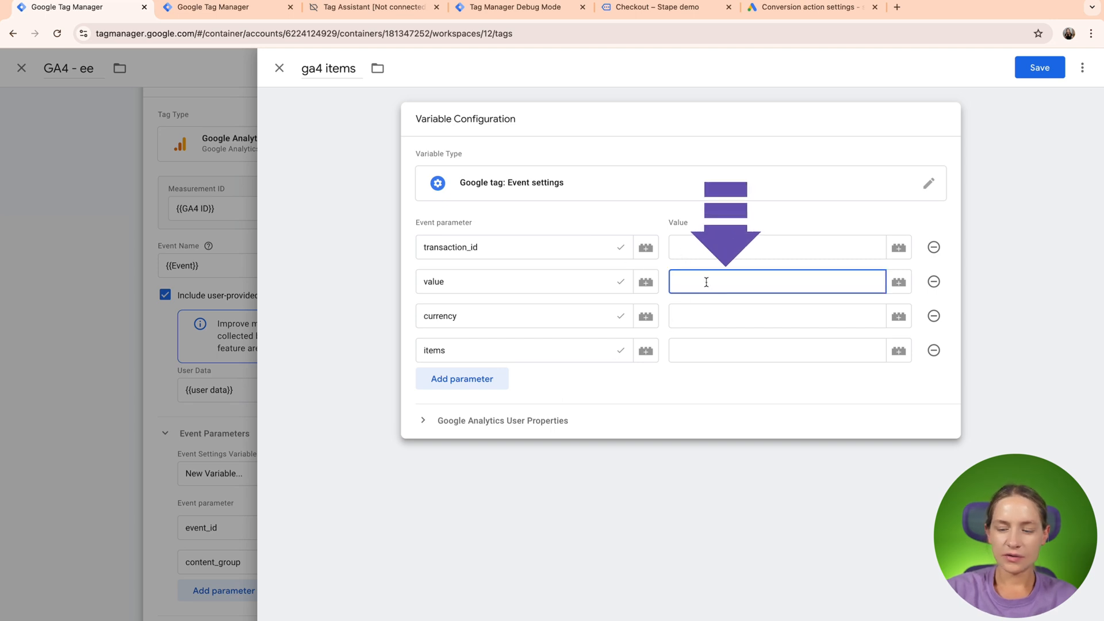
{"action": "type", "text": "{{dl"}
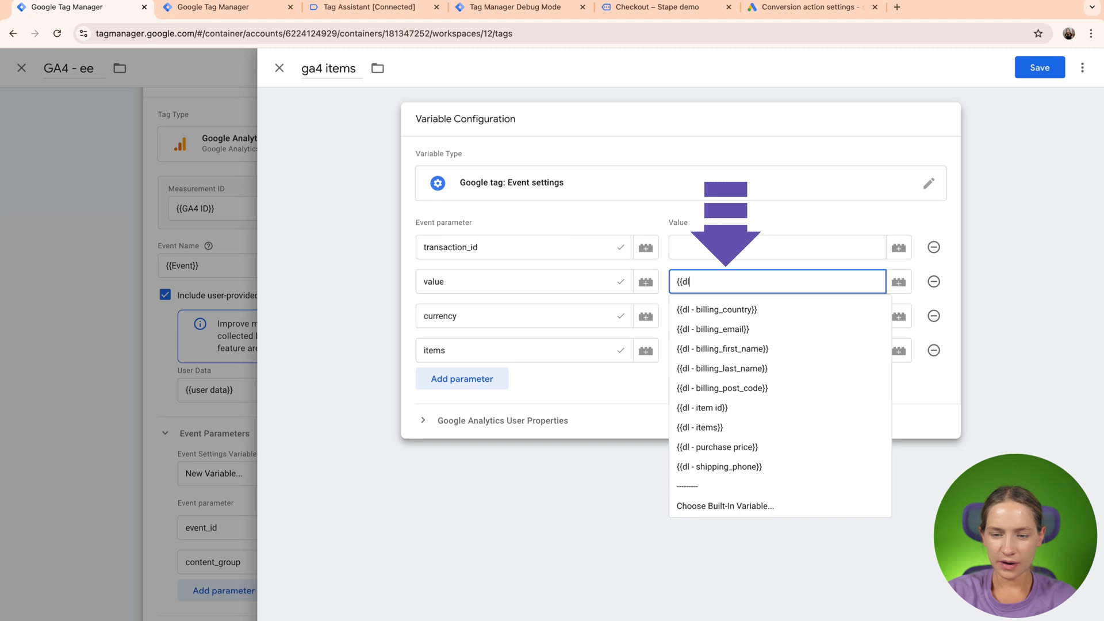
{"action": "left_click", "coordinate": [707, 427]}
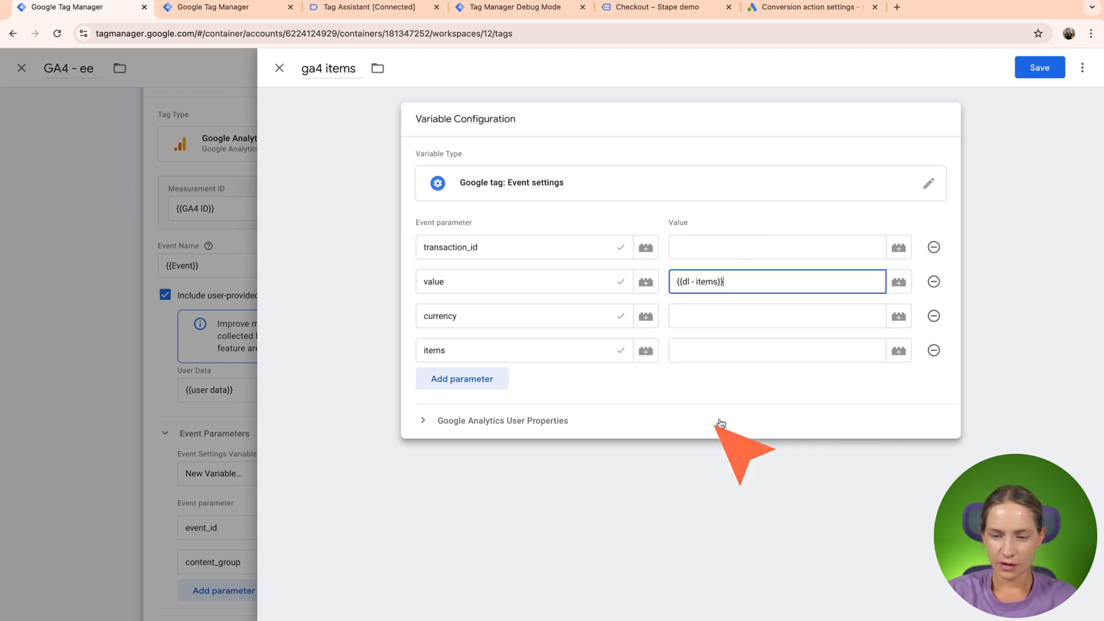
{"action": "triple_click", "coordinate": [734, 288]}
{"action": "key", "text": "ctrl+x"}
{"action": "left_click", "coordinate": [704, 352]}
{"action": "key", "text": "ctrl+v"}
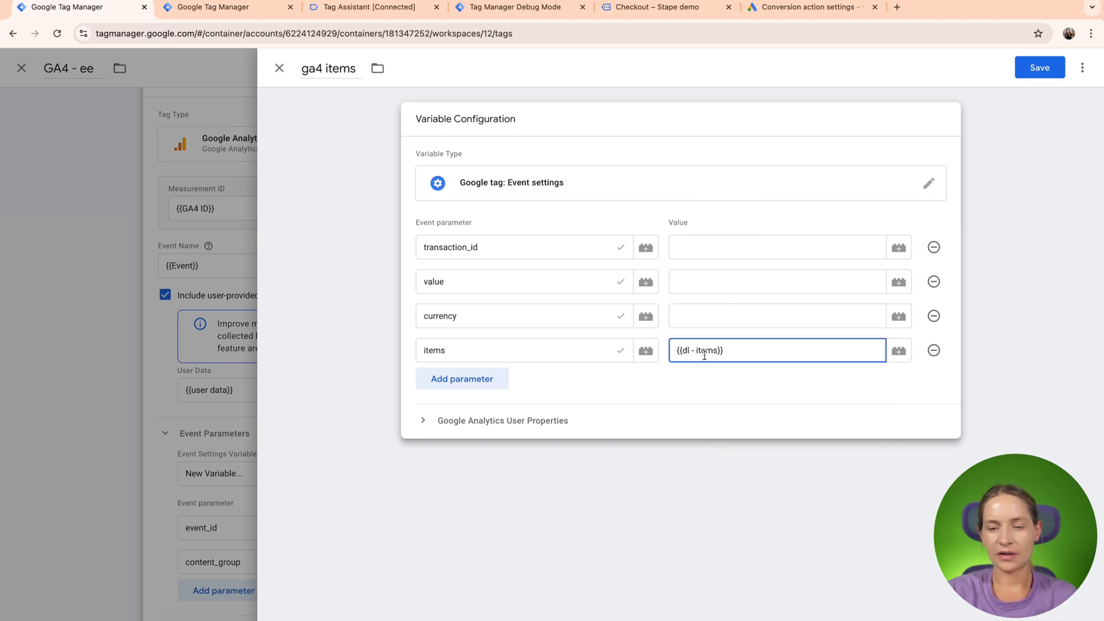
- Set the currency parameter to USD and the value parameter to {{dl - purchase price}}
{"action": "left_click", "coordinate": [709, 323]}
{"action": "type", "text": "USD"}
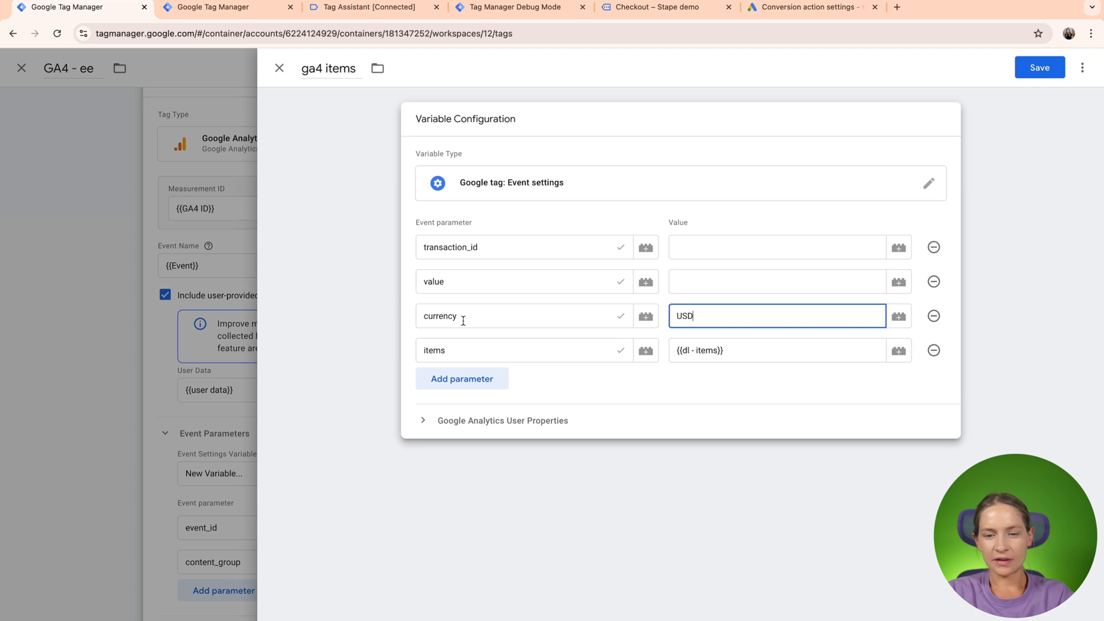
{"action": "left_click", "coordinate": [711, 290]}
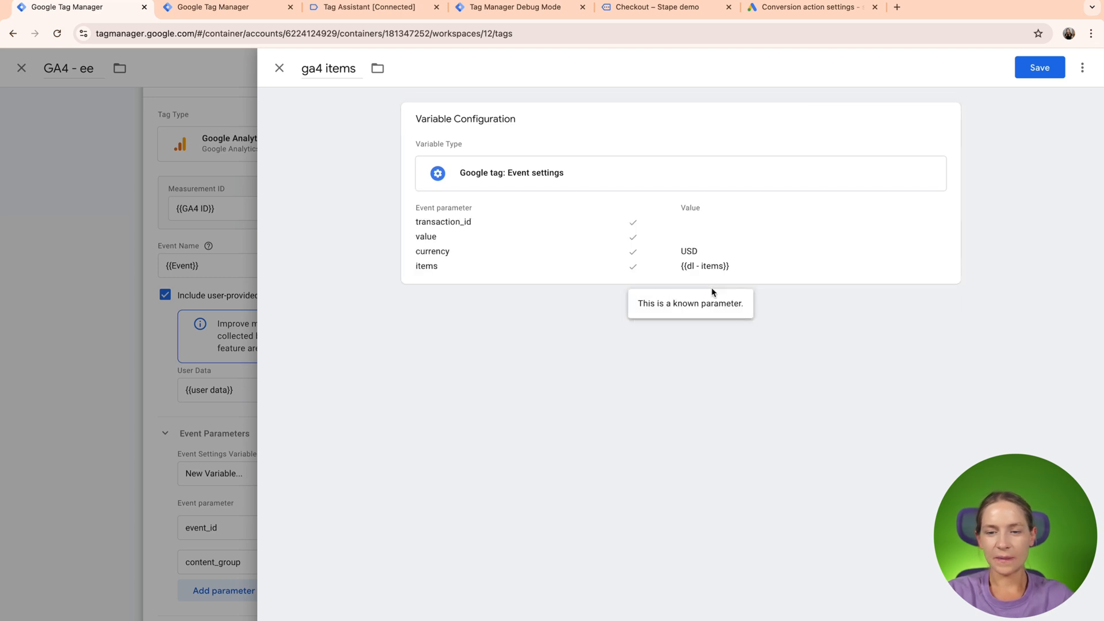
{"action": "left_click", "coordinate": [754, 236]}
{"action": "left_click", "coordinate": [709, 288]}
{"action": "type", "text": "{{"}
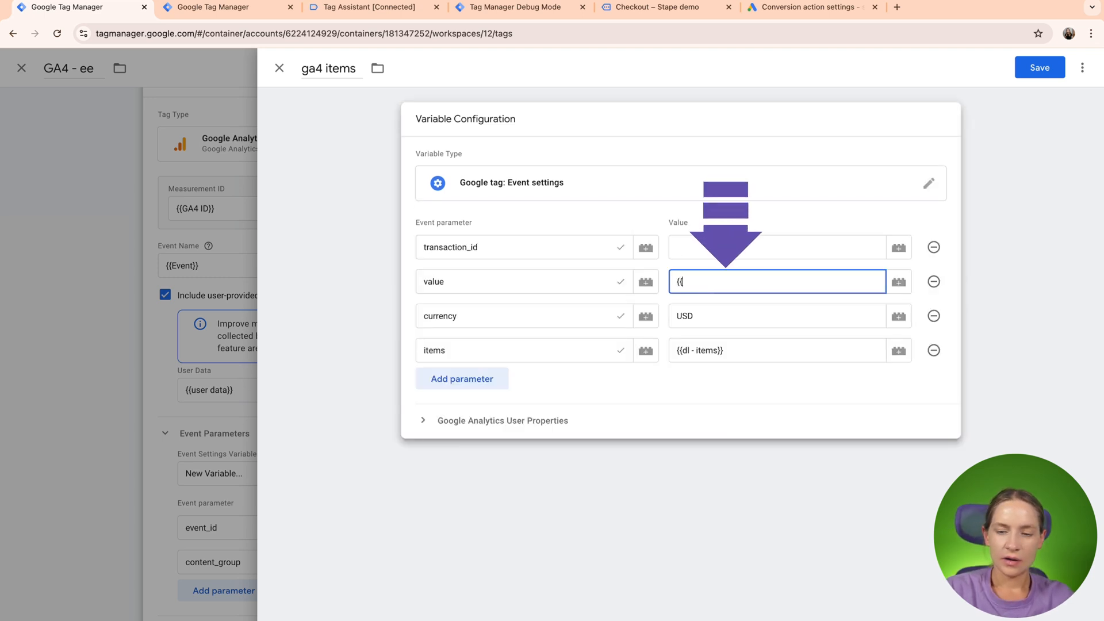
{"action": "type", "text": "dl"}
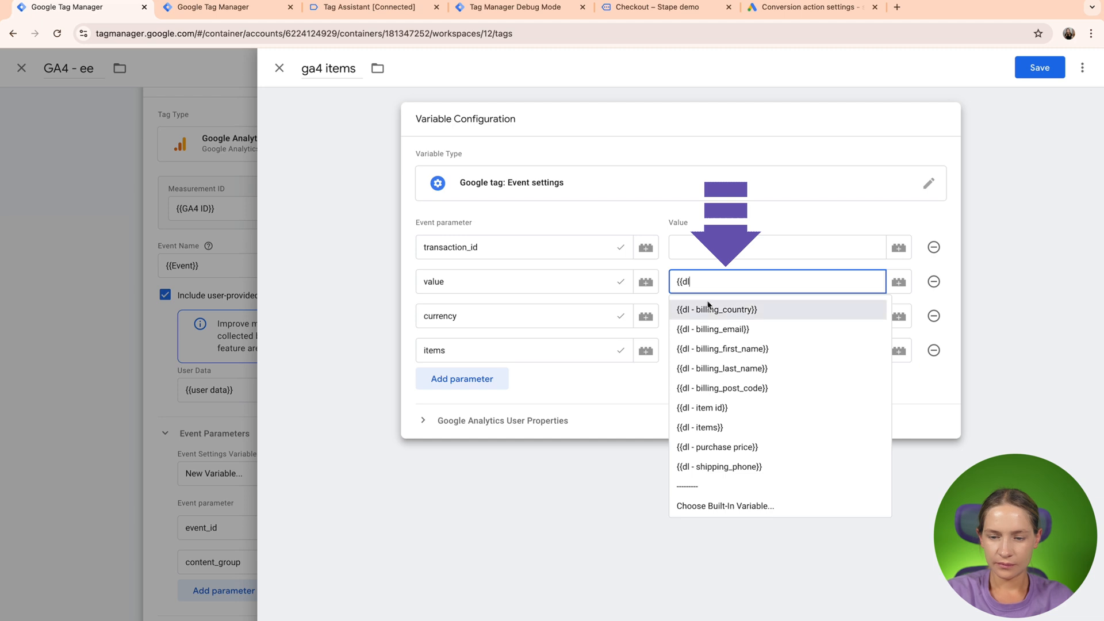
{"action": "scroll", "coordinate": [712, 329], "scroll_direction": "down", "scroll_amount": 1}
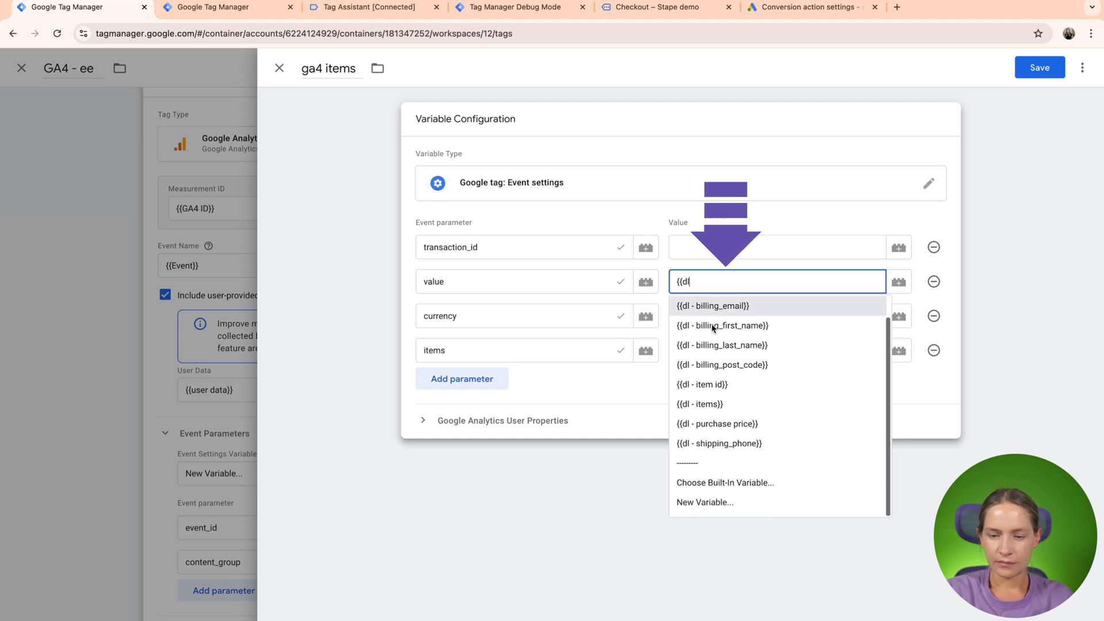
{"action": "left_click", "coordinate": [740, 423]}
- Enter a placeholder transaction ID for the transaction_id parameter and save the ga4 items variable into the GA4 - ee tag
{"action": "left_click", "coordinate": [692, 244]}
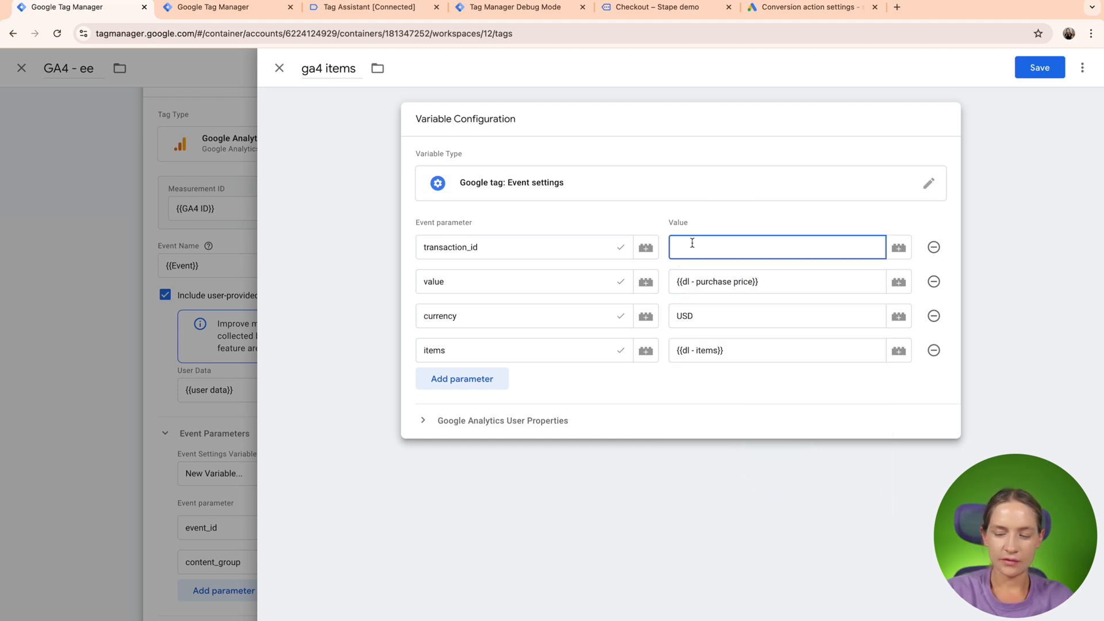
{"action": "type", "text": "123"}
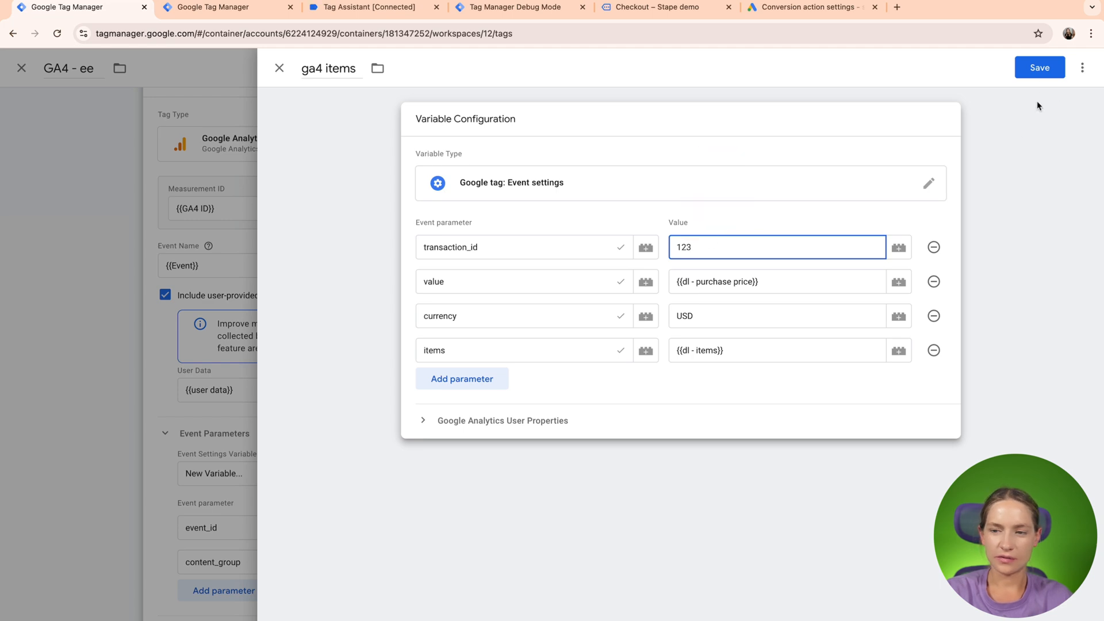
{"action": "left_click", "coordinate": [1040, 67]}
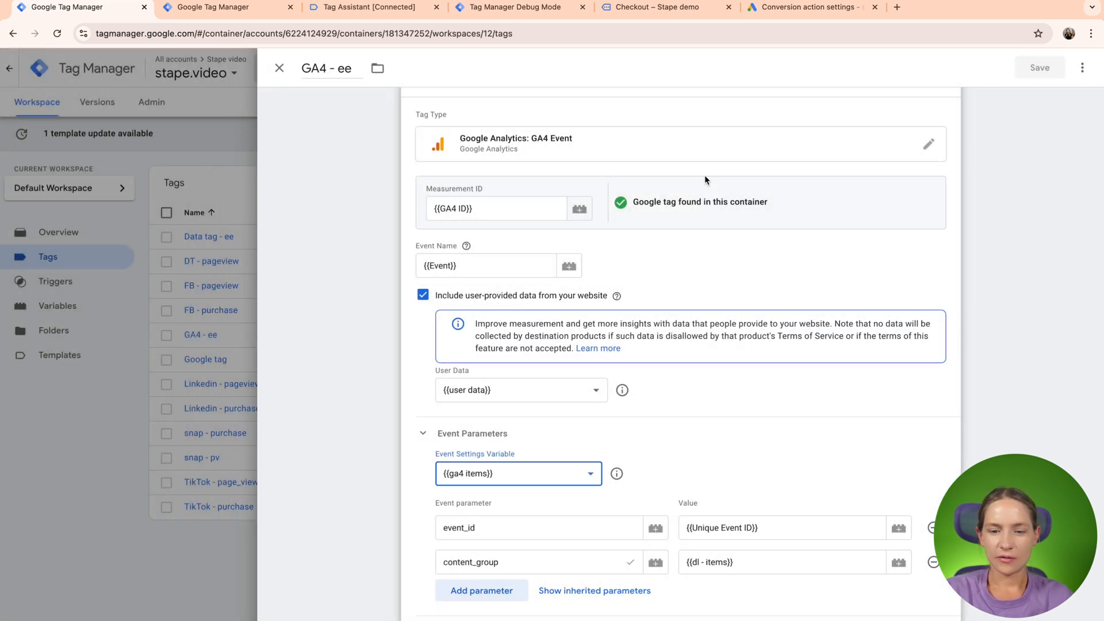
{"action": "scroll", "coordinate": [705, 175], "scroll_direction": "down", "scroll_amount": 3}
{"action": "scroll", "coordinate": [707, 179], "scroll_direction": "down", "scroll_amount": 2}
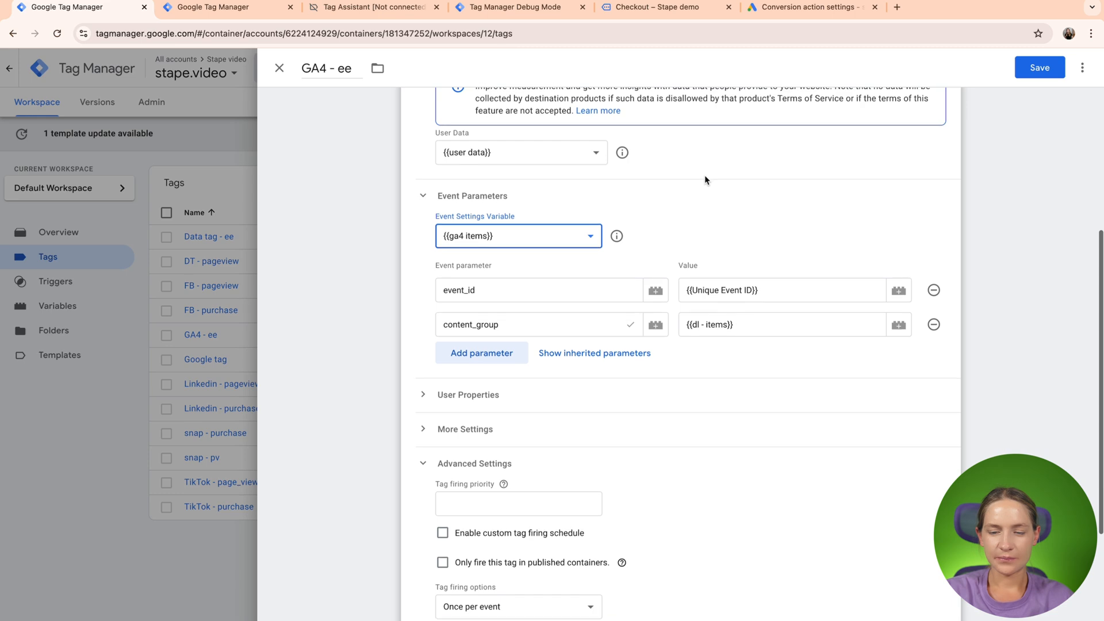
- Save the GA4 - ee tag with the {{ga4 items}} event settings variable and close it
{"action": "scroll", "coordinate": [822, 254], "scroll_direction": "down", "scroll_amount": 5}
{"action": "scroll", "coordinate": [822, 253], "scroll_direction": "up", "scroll_amount": 6}
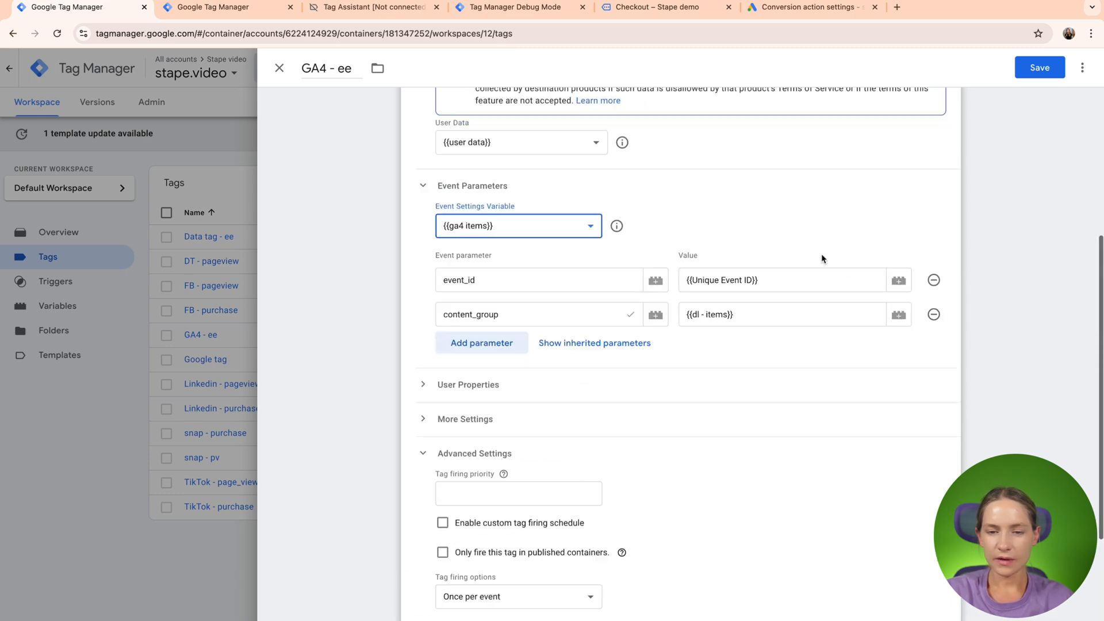
{"action": "left_click", "coordinate": [1036, 68]}
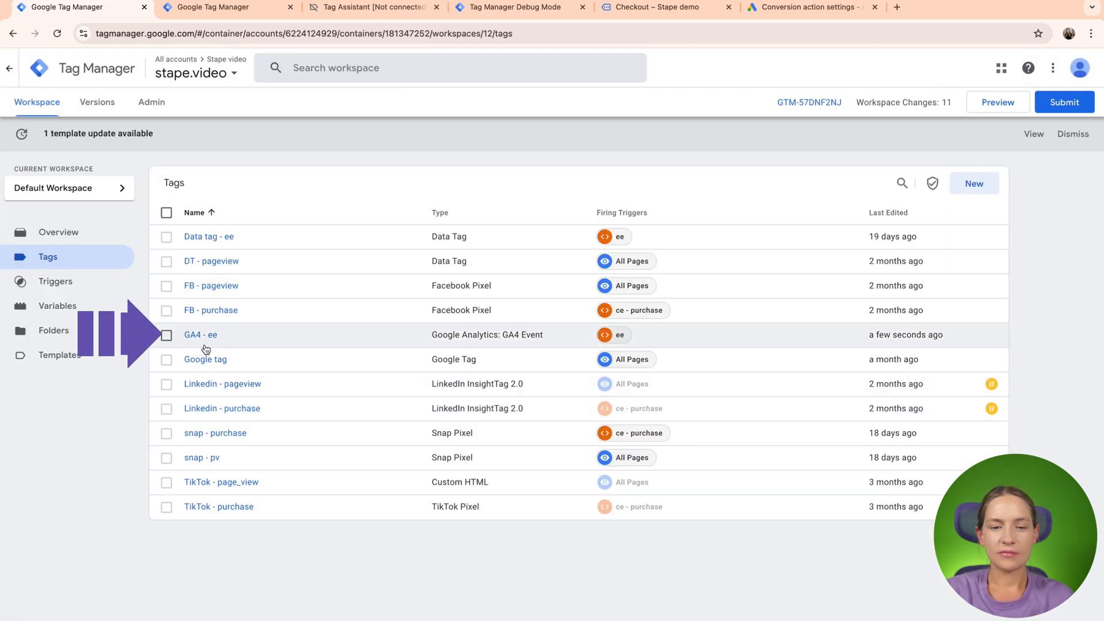
{"action": "left_click", "coordinate": [205, 345]}
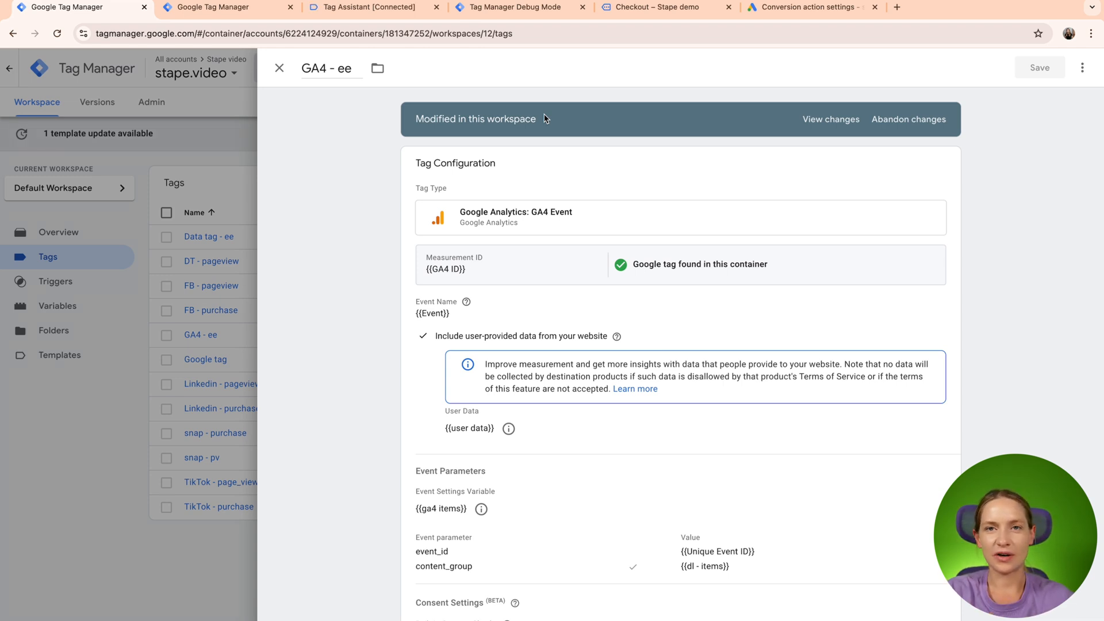
{"action": "left_click", "coordinate": [279, 68]}
- Start preview mode for the stape.video web container and the sgtm.stape.video server container
{"action": "left_click", "coordinate": [994, 109]}
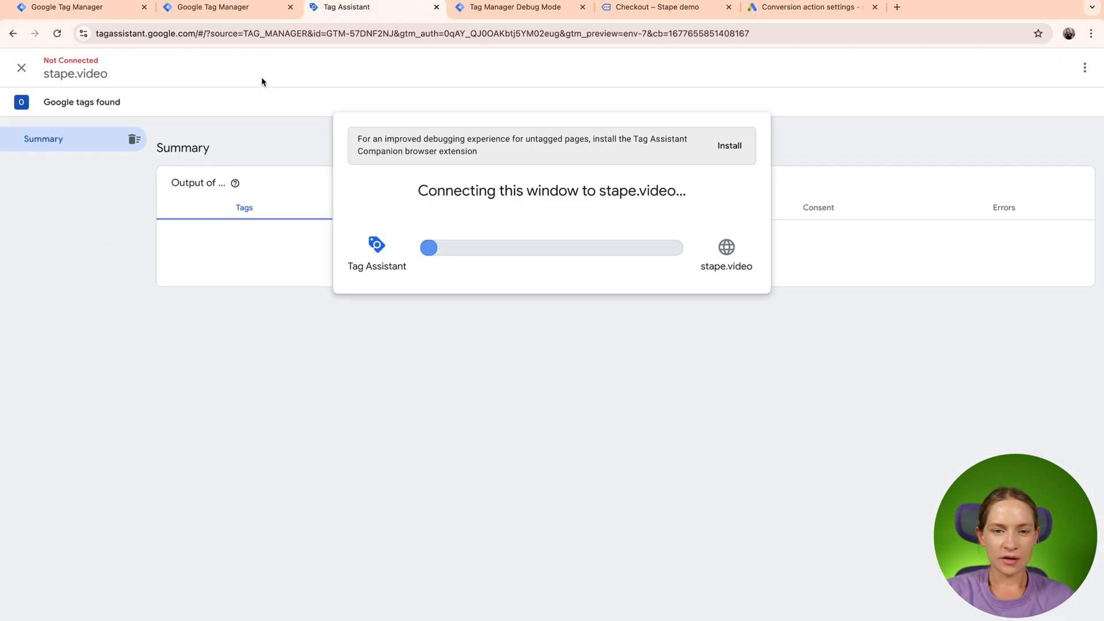
{"action": "left_click", "coordinate": [236, 8]}
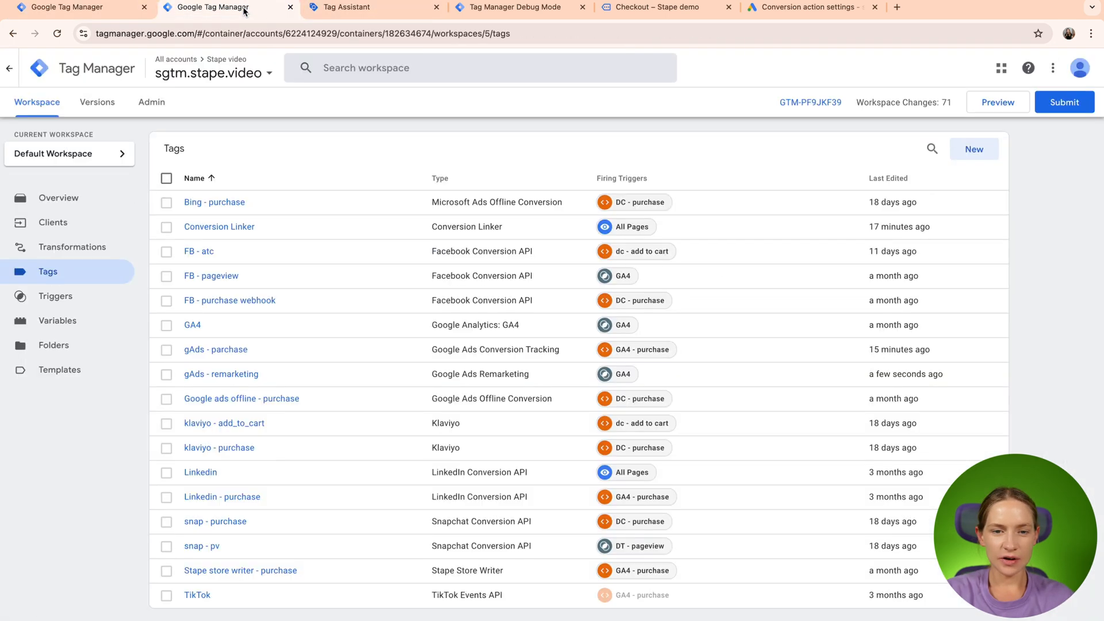
{"action": "left_click", "coordinate": [994, 113]}
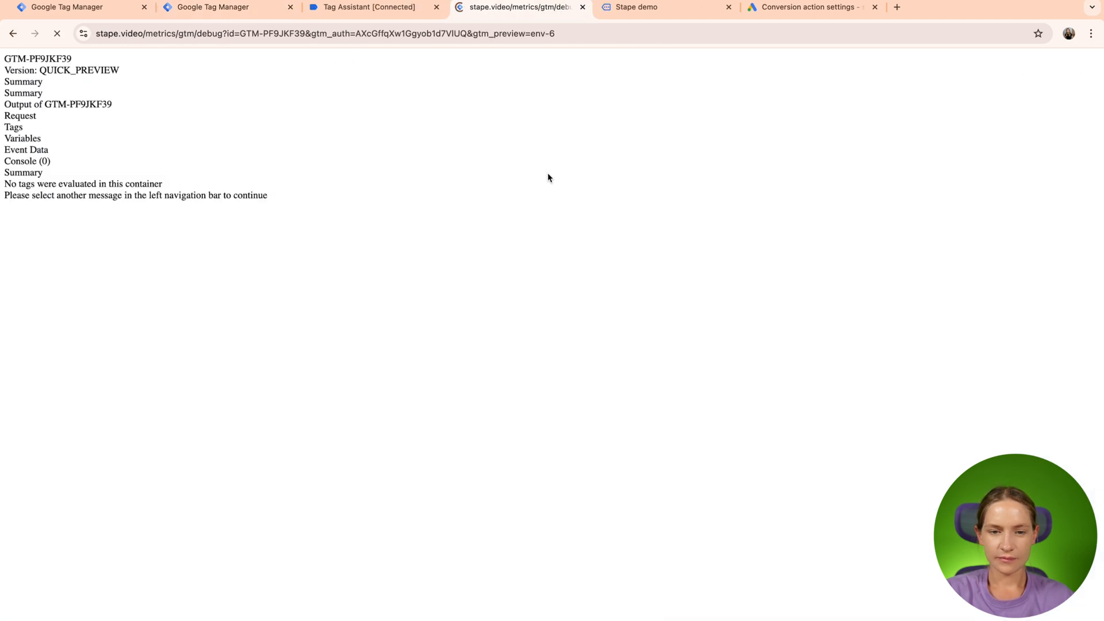
- Connect Tag Assistant to the demo shop and add the Business product to the cart
{"action": "left_click", "coordinate": [370, 7]}
{"action": "left_click", "coordinate": [555, 313]}
{"action": "left_click", "coordinate": [637, 7]}
{"action": "left_click", "coordinate": [326, 526]}
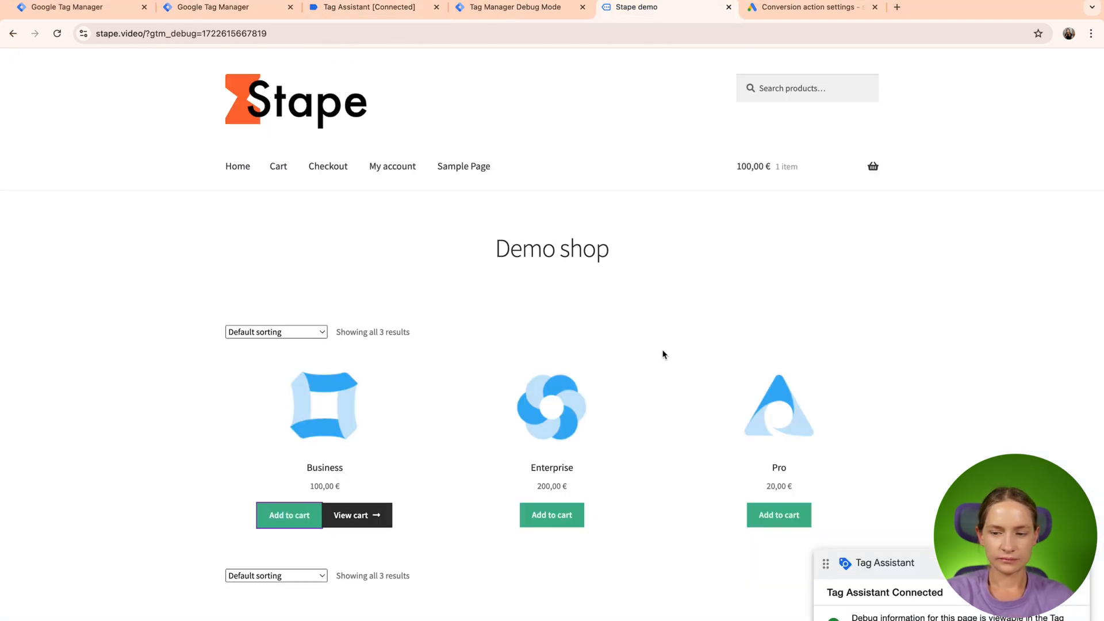
- Open the GA4 - ee tag fired on the add_to_cart_stape event and examine its User Data and eventSettingsTable properties
{"action": "left_click", "coordinate": [370, 8]}
{"action": "left_click", "coordinate": [75, 193]}
{"action": "left_click", "coordinate": [278, 354]}
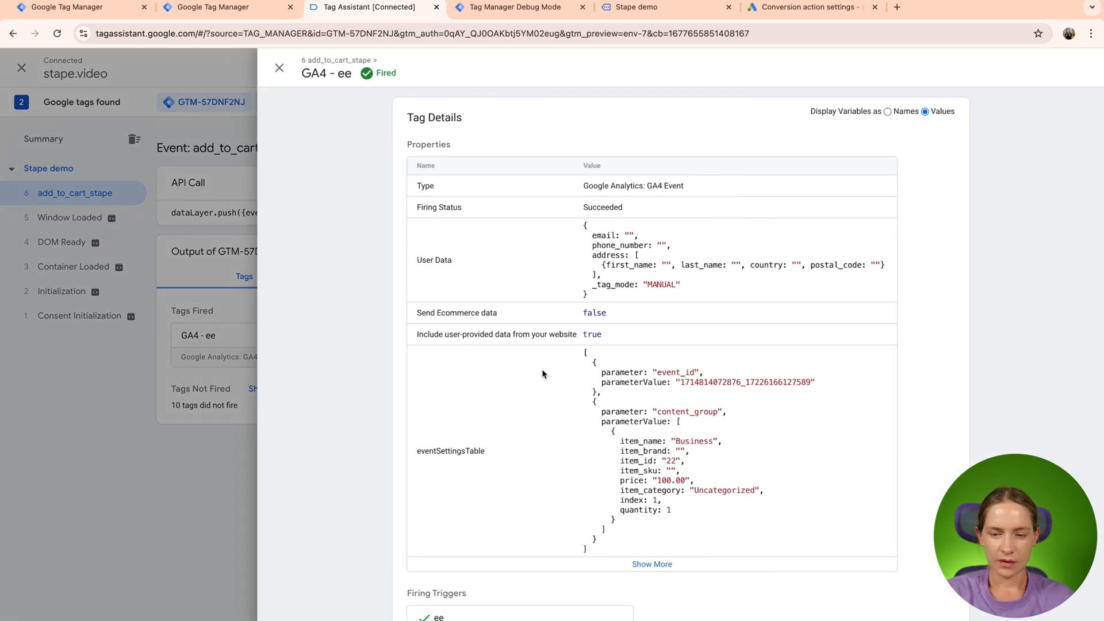
{"action": "scroll", "coordinate": [542, 374], "scroll_direction": "down", "scroll_amount": 1}
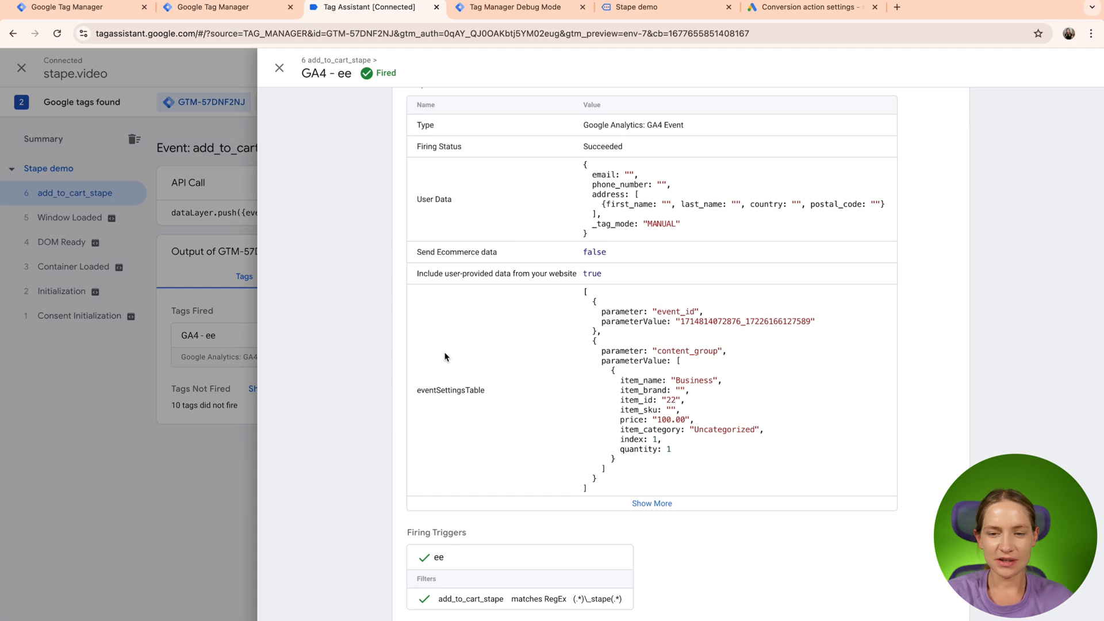
{"action": "left_click_drag", "start_coordinate": [416, 199], "coordinate": [468, 203]}
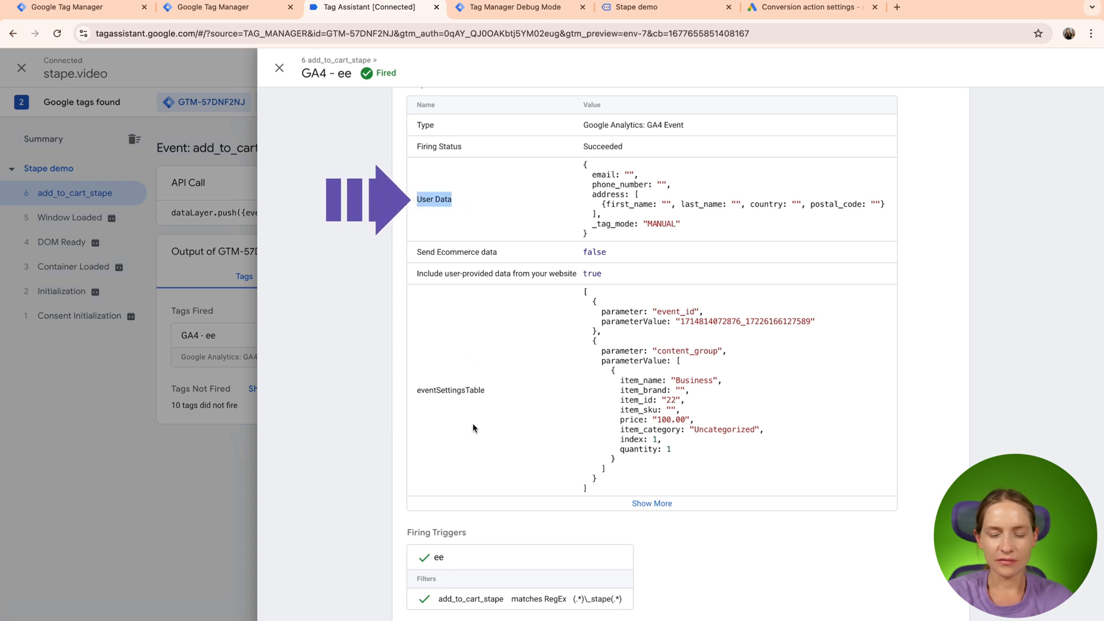
{"action": "double_click", "coordinate": [458, 396]}
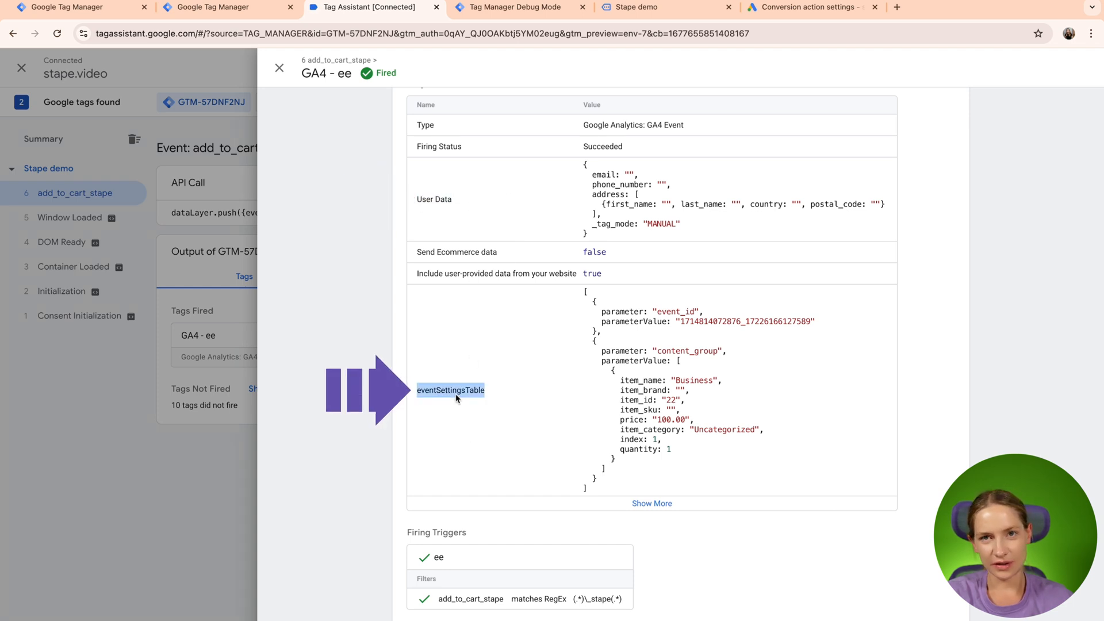
{"action": "triple_click", "coordinate": [439, 198]}
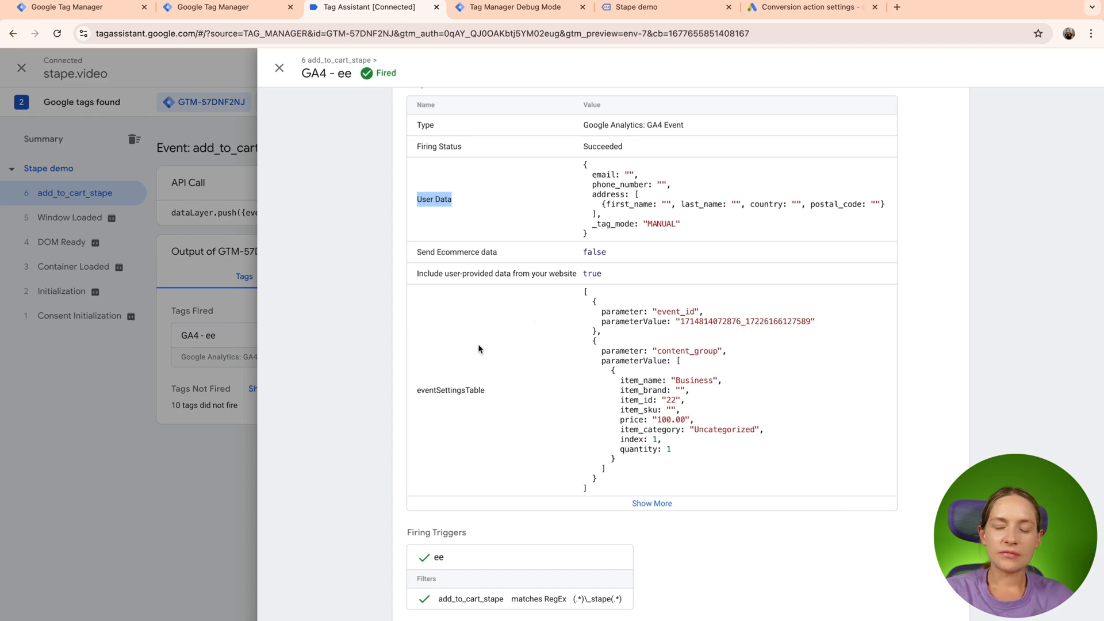
{"action": "triple_click", "coordinate": [451, 390]}
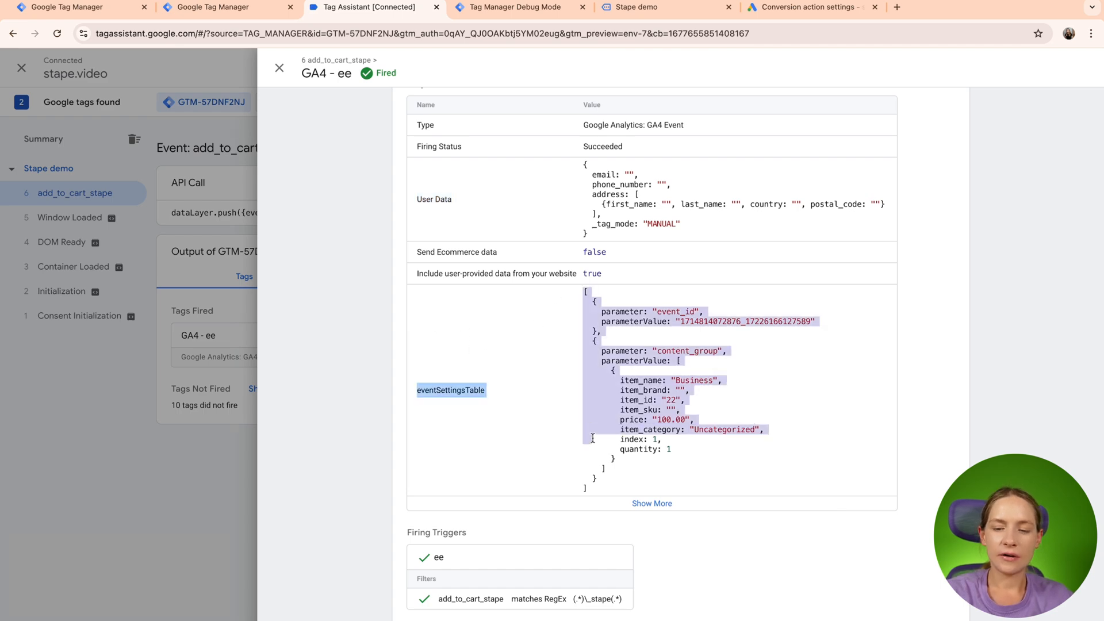
- Examine the item details in the content_group parameter of the add-to-cart event and close the tag details
{"action": "left_click", "coordinate": [643, 458]}
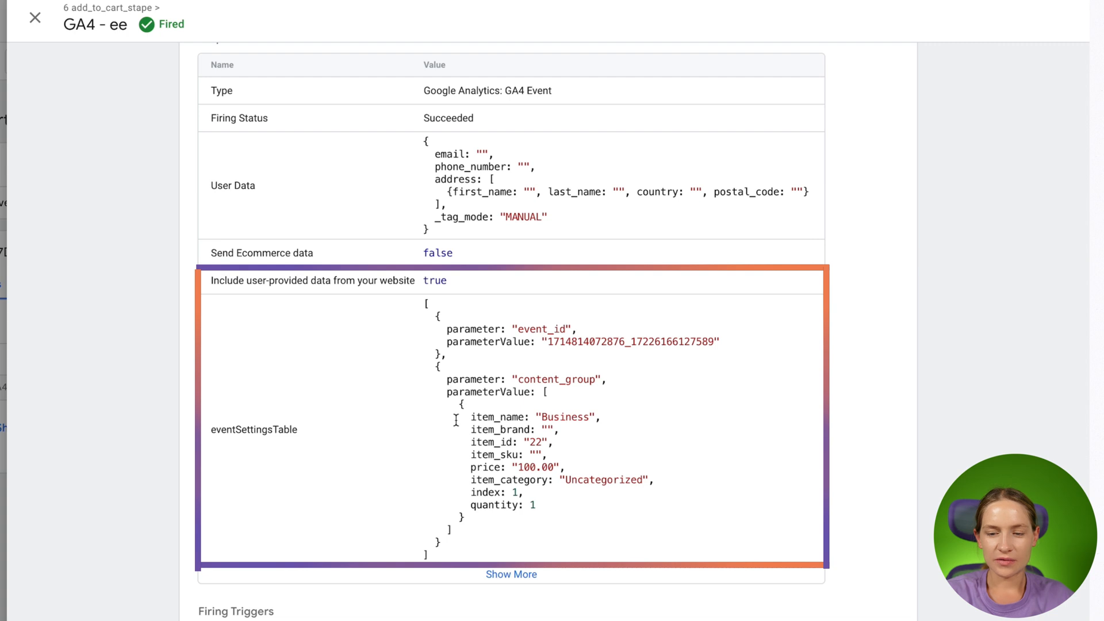
{"action": "left_click_drag", "start_coordinate": [452, 415], "coordinate": [490, 459]}
{"action": "left_click", "coordinate": [547, 512]}
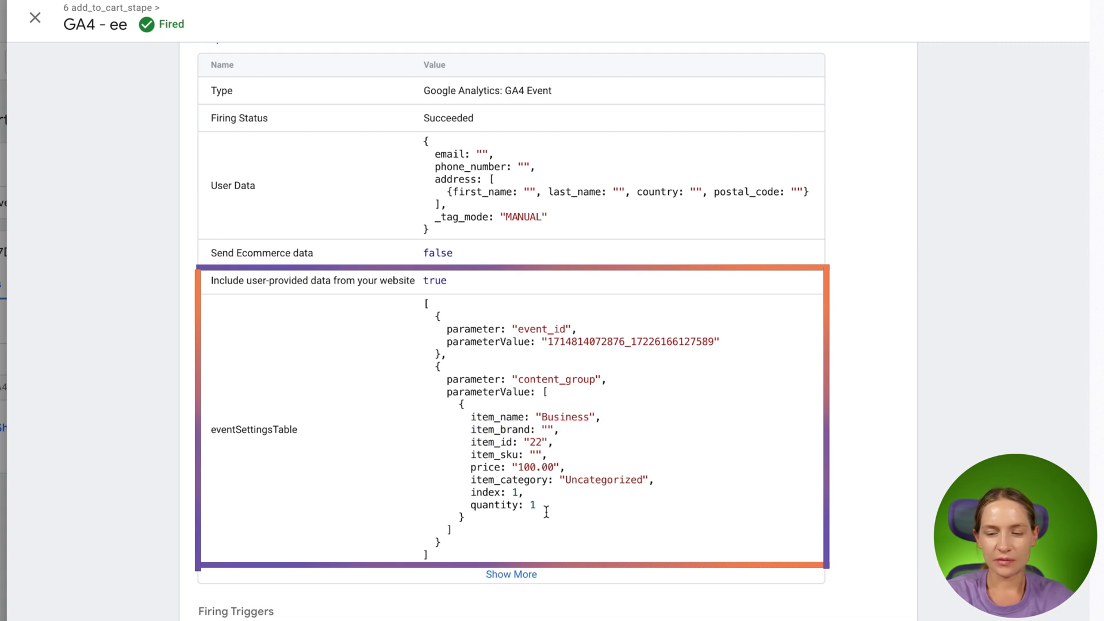
{"action": "left_click_drag", "start_coordinate": [547, 512], "coordinate": [425, 391]}
{"action": "left_click", "coordinate": [461, 405]}
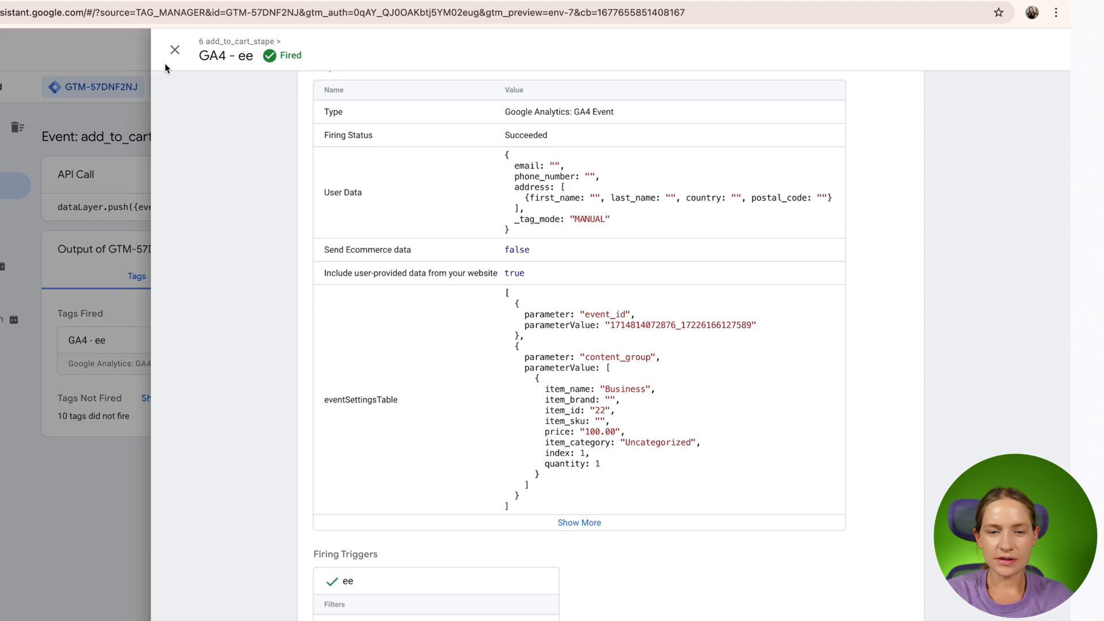
{"action": "left_click", "coordinate": [35, 18]}
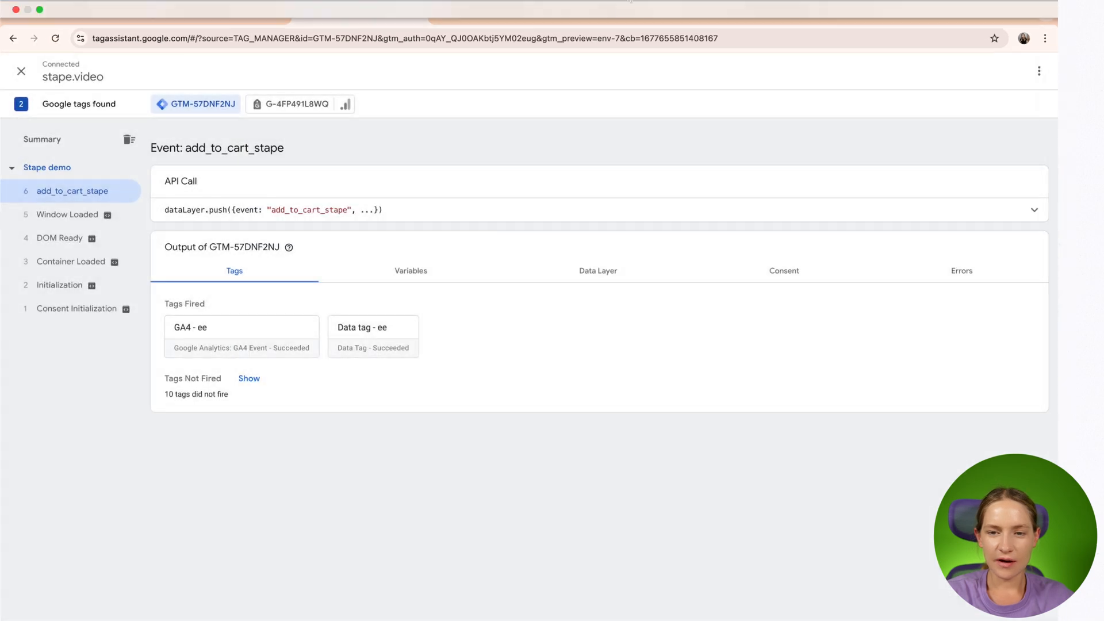
- Place a test order in the demo shop and open the GA4 - ee tag fired on the purchase_stape event
{"action": "left_click", "coordinate": [622, 16]}
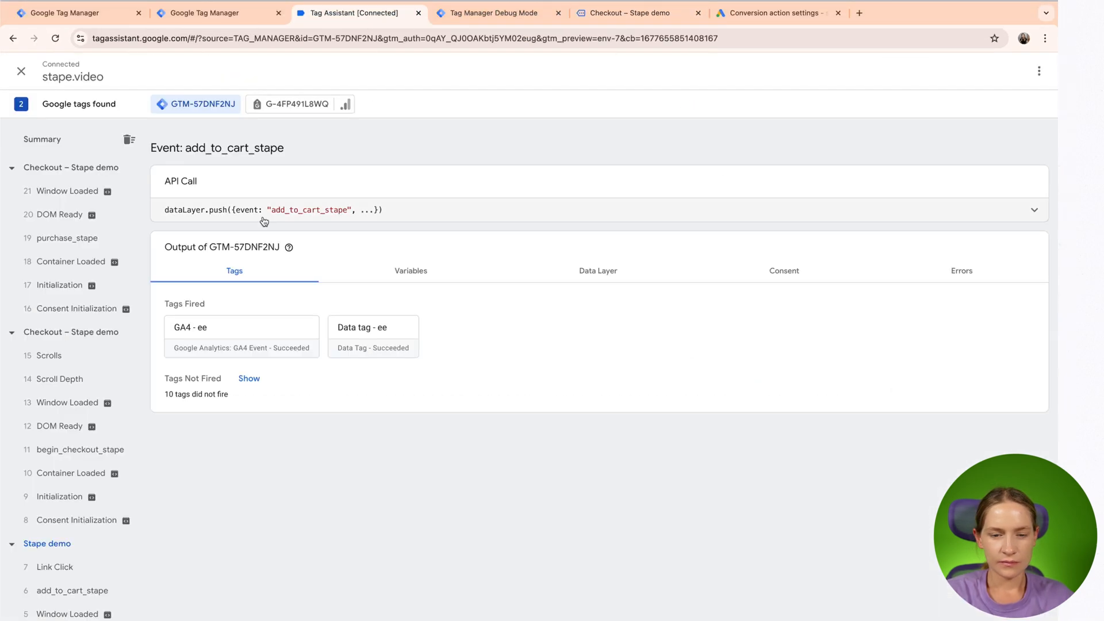
{"action": "left_click", "coordinate": [67, 237]}
{"action": "left_click", "coordinate": [191, 327]}
- Examine the User Data and eventSettingsTable properties that the GA4 - ee tag sends with the purchase_stape event
{"action": "scroll", "coordinate": [473, 394], "scroll_direction": "down", "scroll_amount": 3}
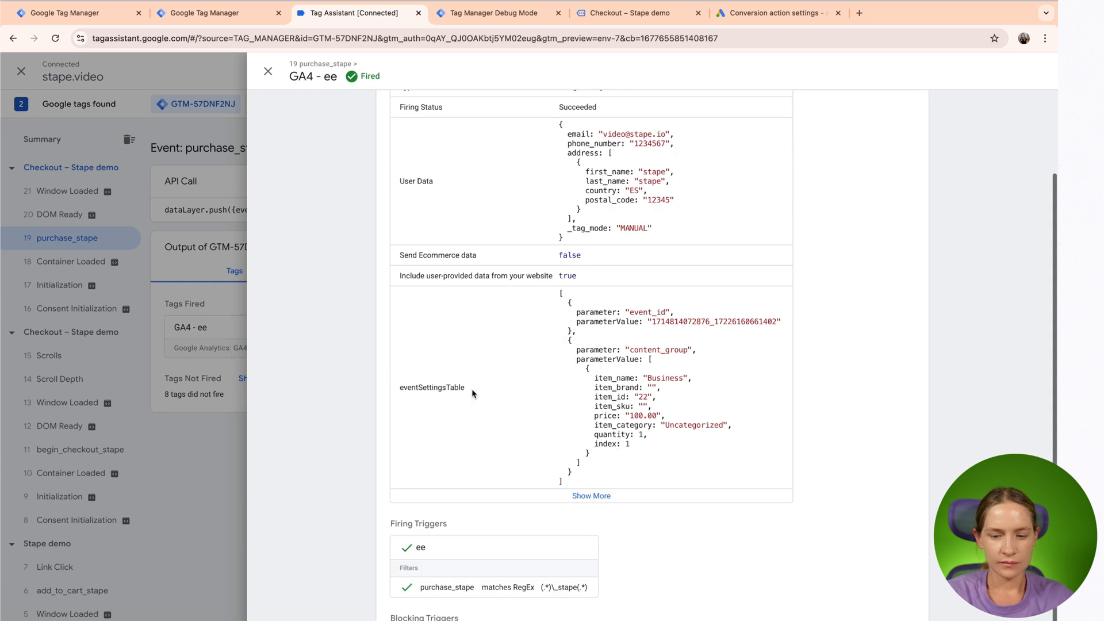
{"action": "scroll", "coordinate": [473, 394], "scroll_direction": "up", "scroll_amount": 3}
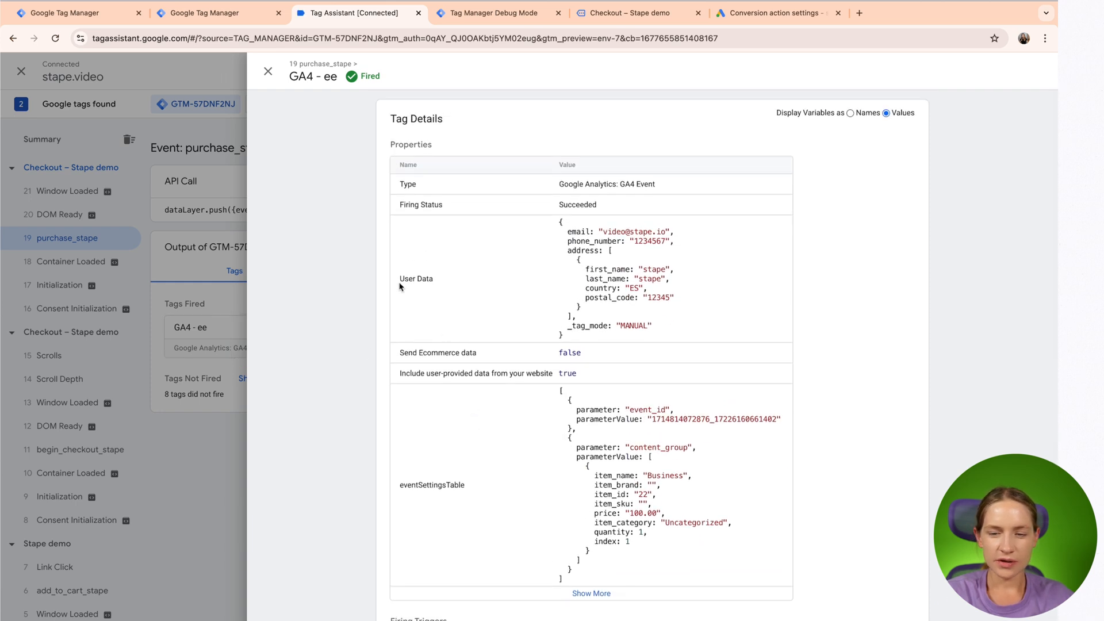
{"action": "left_click_drag", "start_coordinate": [399, 280], "coordinate": [439, 281]}
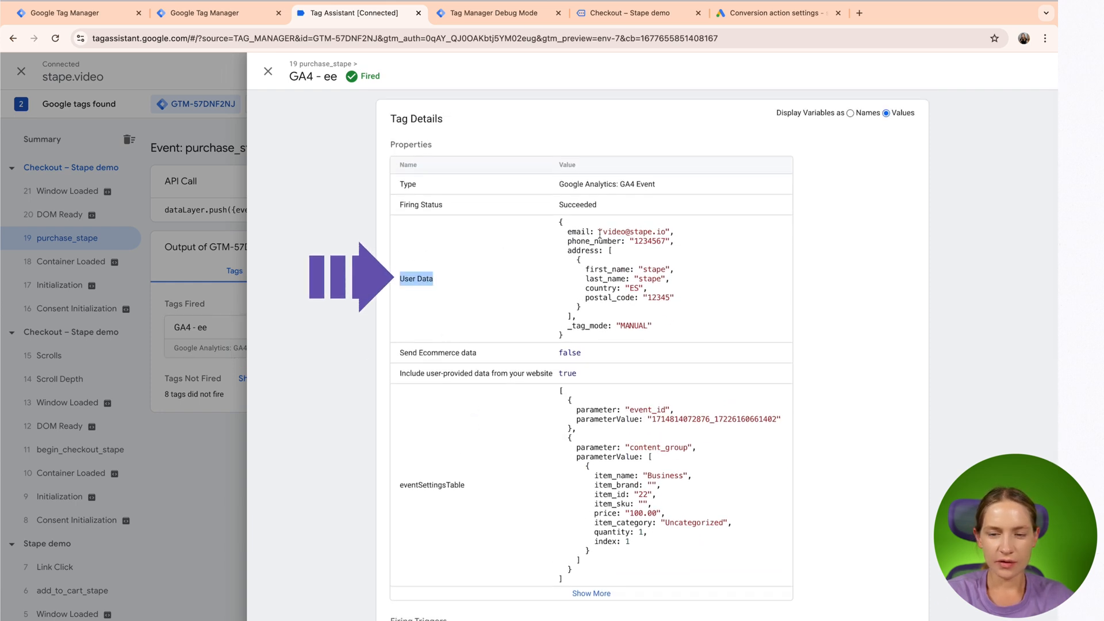
{"action": "left_click_drag", "start_coordinate": [578, 222], "coordinate": [610, 291]}
{"action": "scroll", "coordinate": [609, 291], "scroll_direction": "down", "scroll_amount": 1}
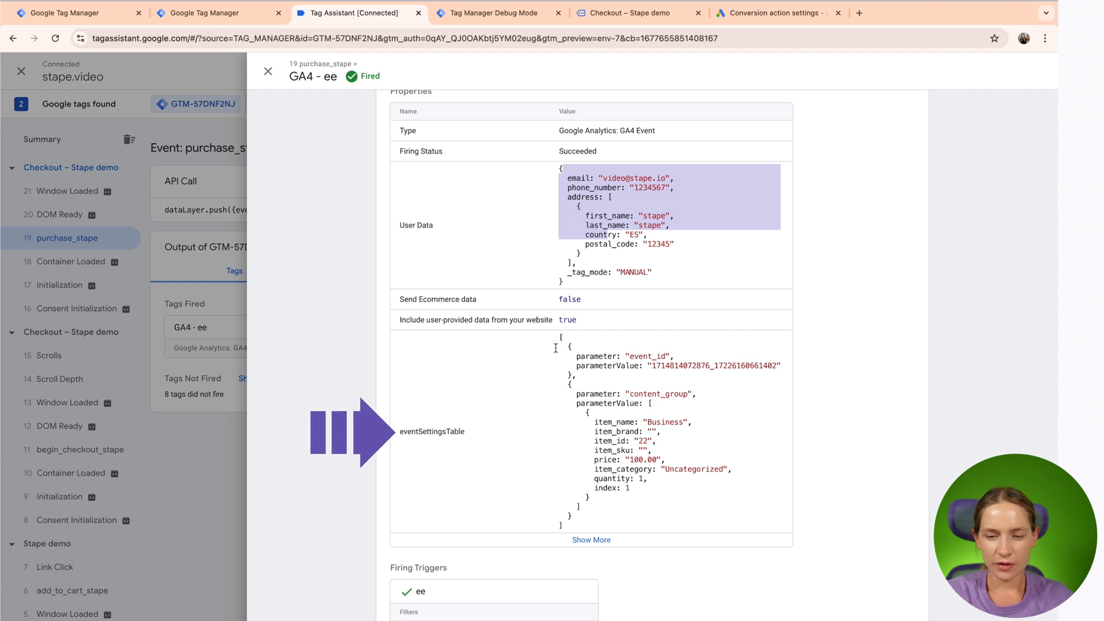
{"action": "left_click_drag", "start_coordinate": [433, 387], "coordinate": [702, 510]}
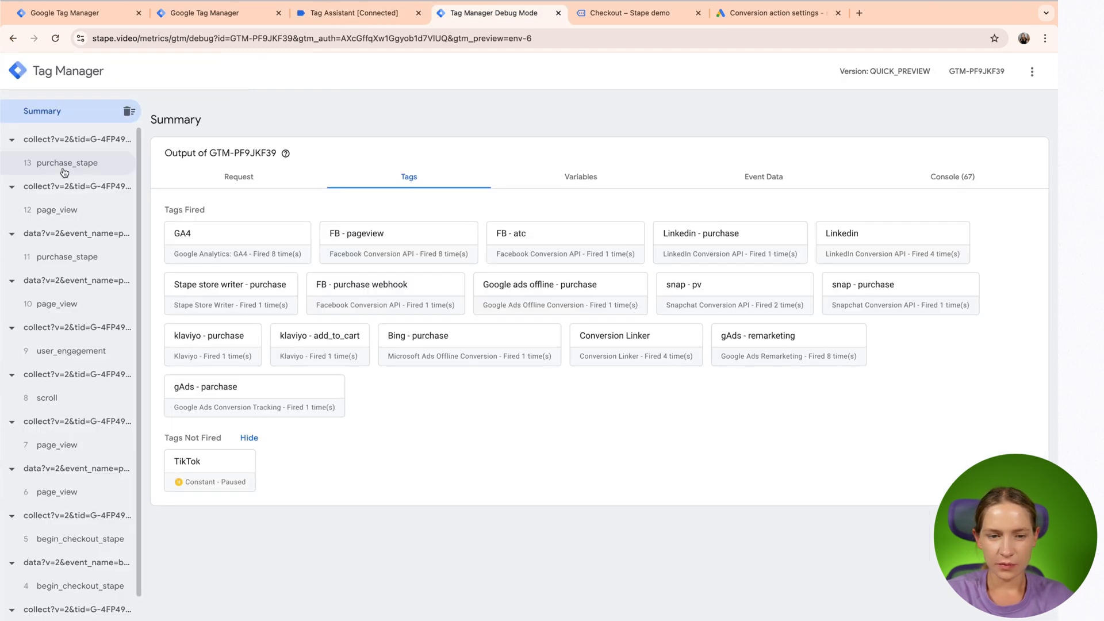
- In the server container's debug mode, inspect the gAds - parchase tag for purchase_stape and the transaction_id in the outgoing GA4 request
{"action": "left_click", "coordinate": [64, 168]}
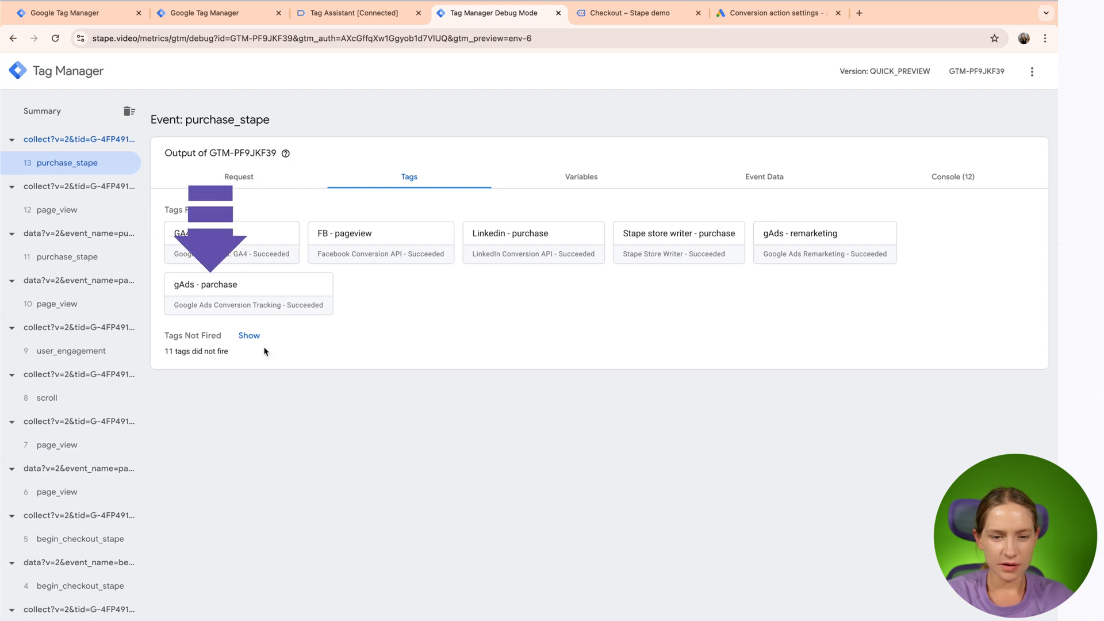
{"action": "left_click", "coordinate": [252, 305]}
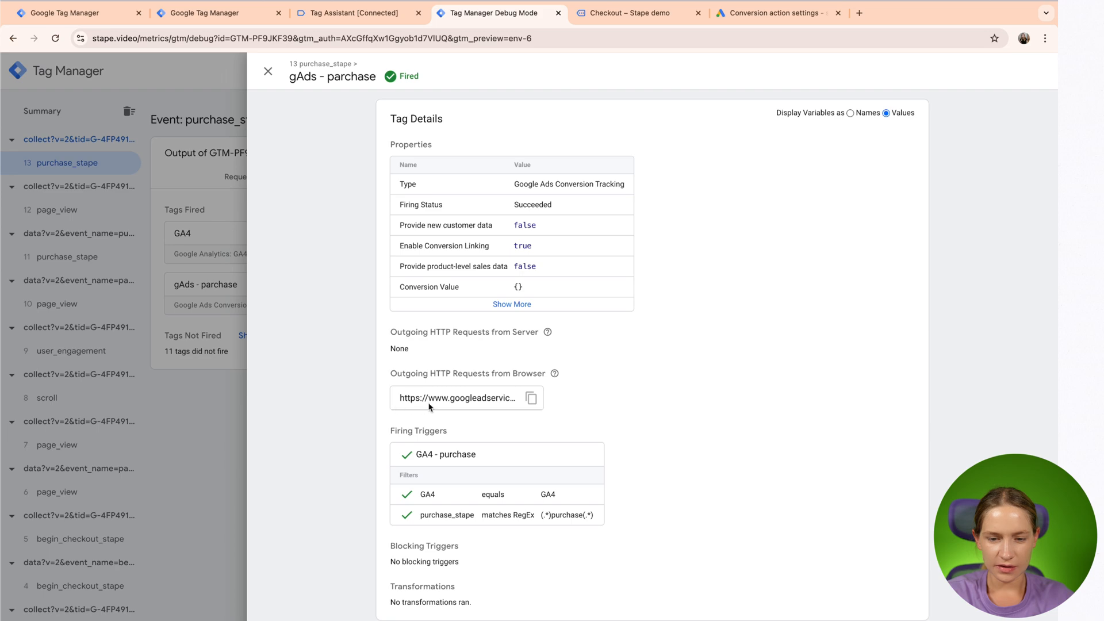
{"action": "left_click", "coordinate": [530, 398]}
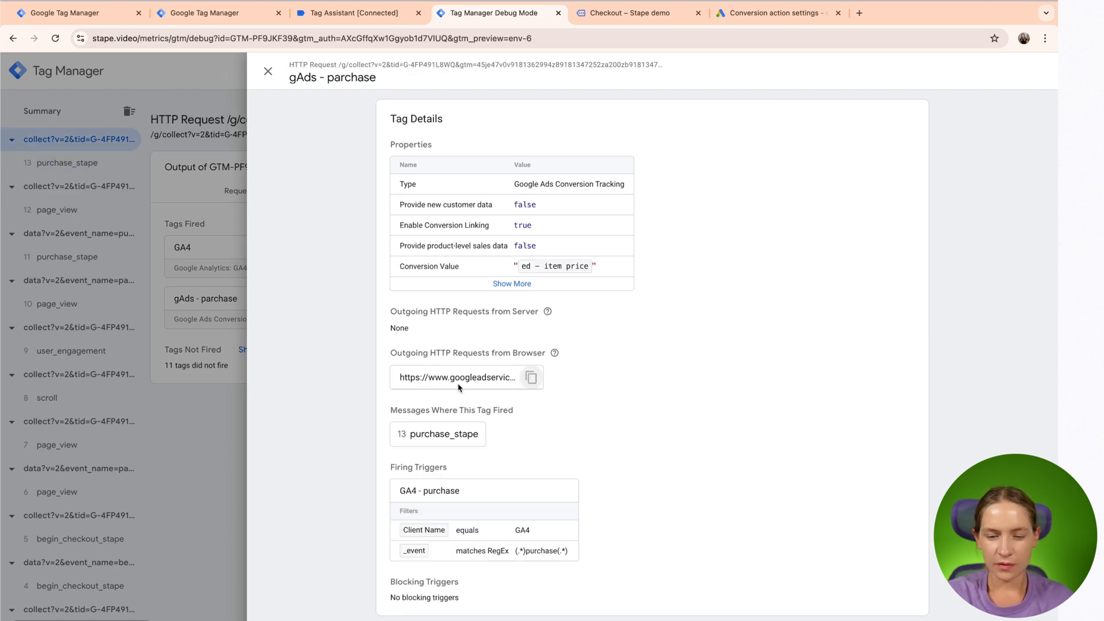
{"action": "left_click", "coordinate": [419, 381]}
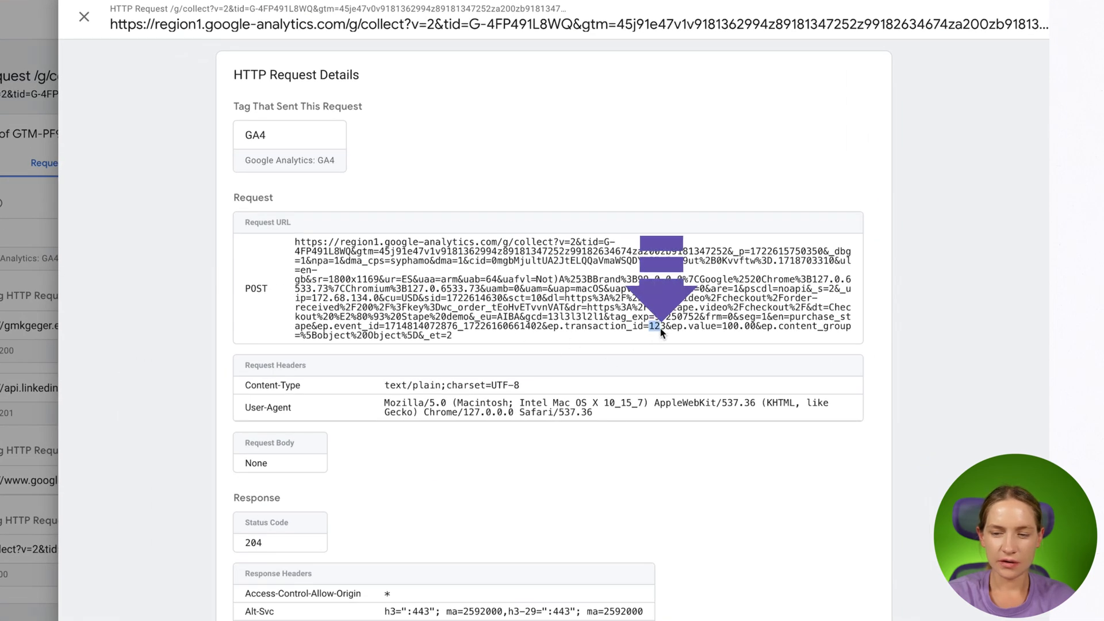
{"action": "left_click_drag", "start_coordinate": [648, 328], "coordinate": [667, 332]}
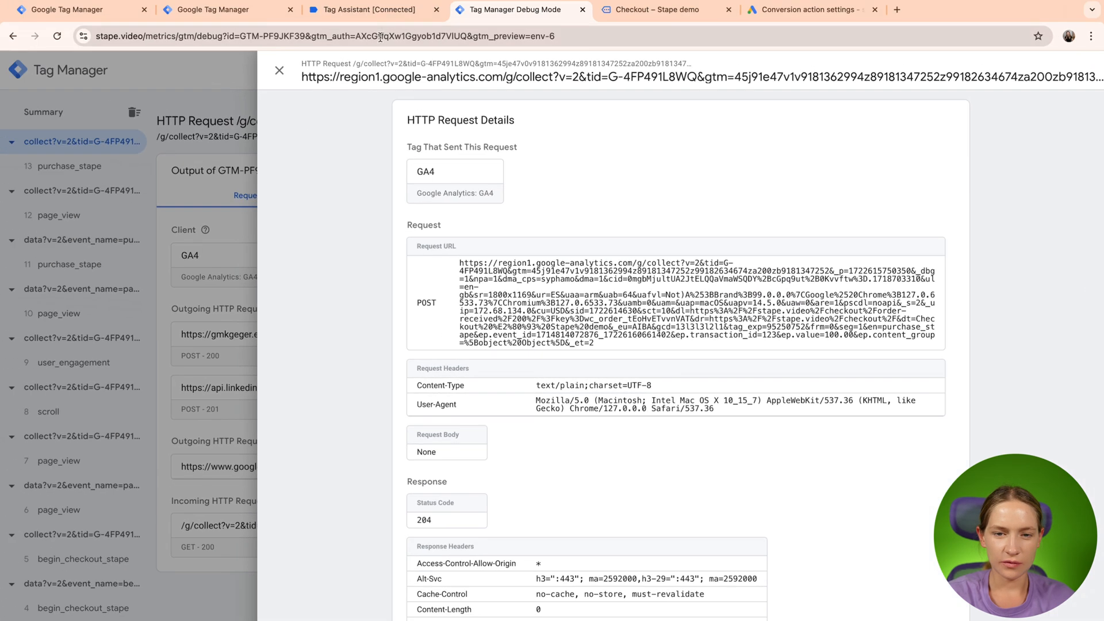
- Examine the ecommerce object in the web container's data layer for the purchase_stape event
{"action": "left_click", "coordinate": [376, 10]}
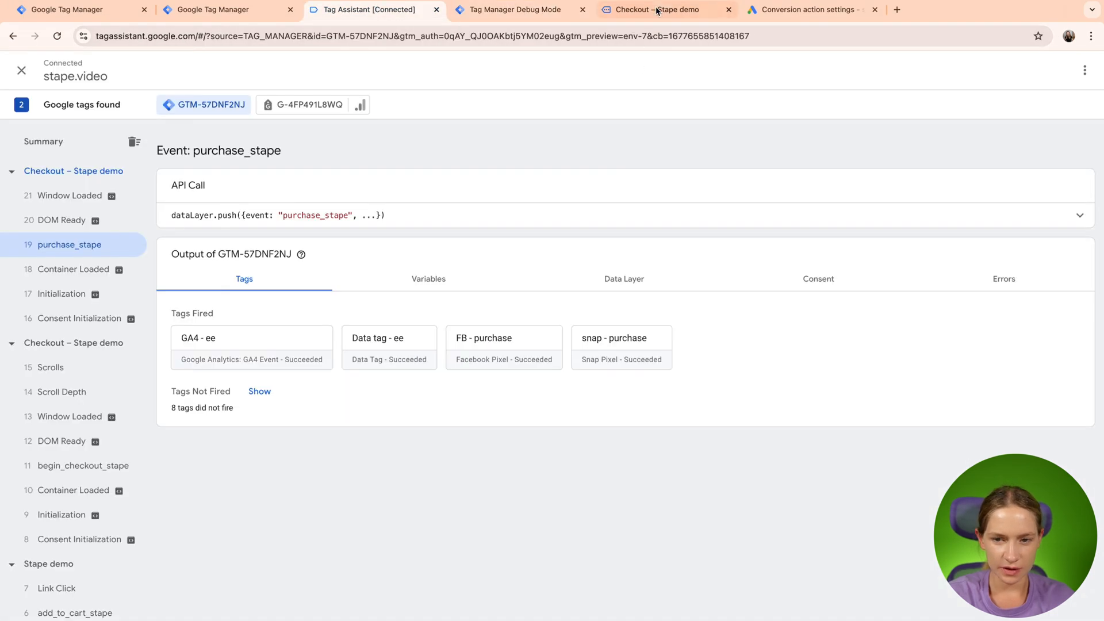
{"action": "left_click", "coordinate": [621, 279]}
{"action": "scroll", "coordinate": [518, 426], "scroll_direction": "down", "scroll_amount": 1}
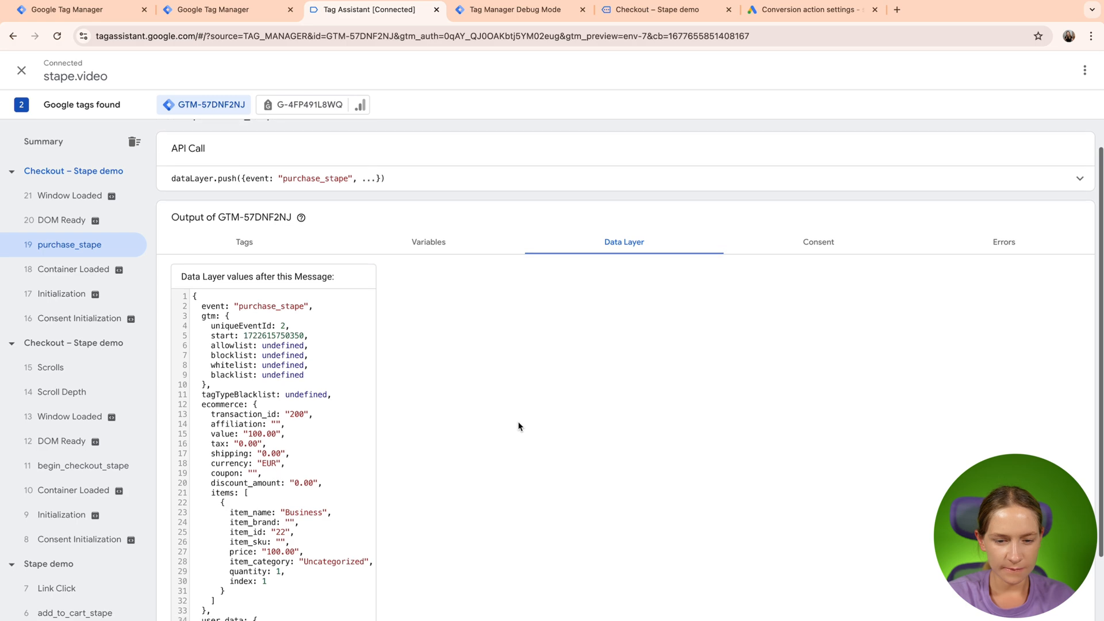
{"action": "scroll", "coordinate": [518, 426], "scroll_direction": "down", "scroll_amount": 1}
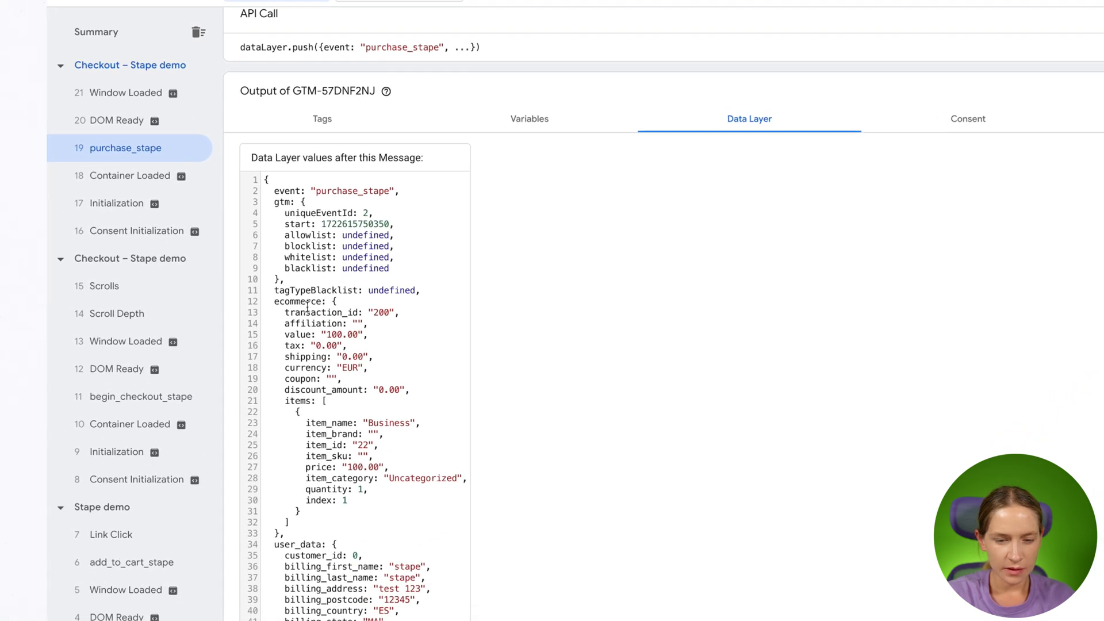
{"action": "double_click", "coordinate": [299, 305]}
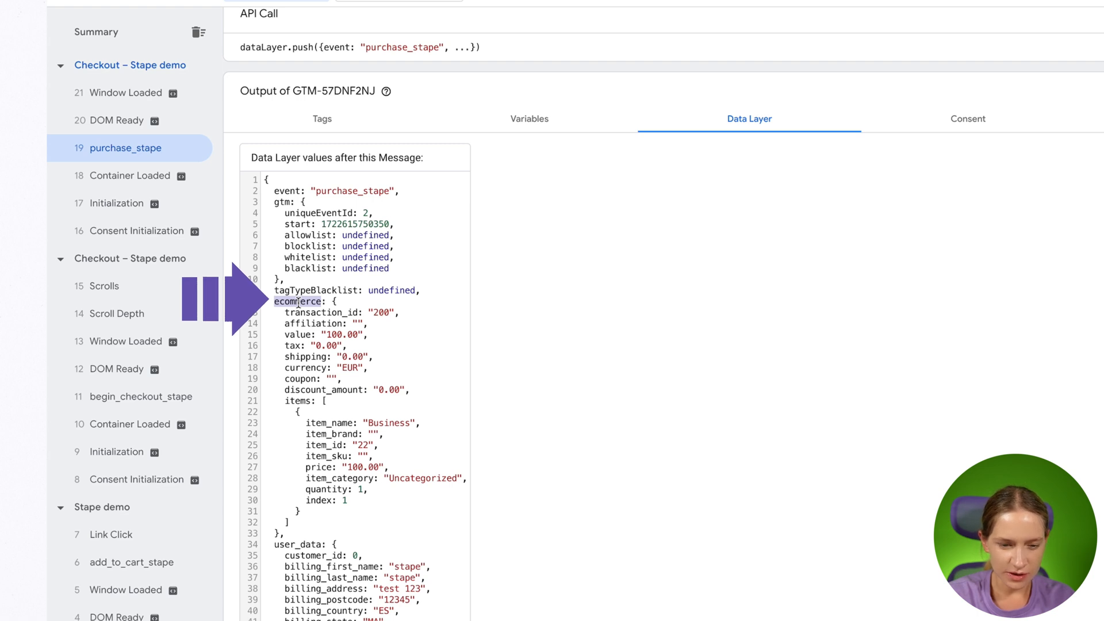
{"action": "left_click", "coordinate": [291, 303]}
{"action": "double_click", "coordinate": [291, 303]}
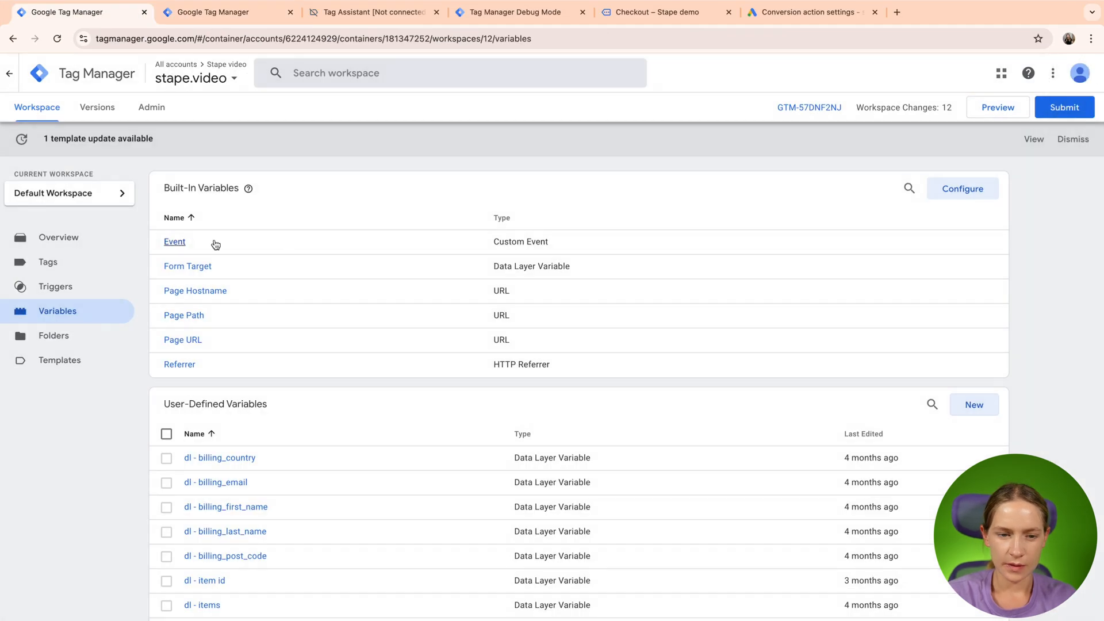
- In the ga4 items event settings variable used by the GA4 - ee tag, set transaction_id to the dl - transaction ID variable
{"action": "left_click", "coordinate": [55, 262]}
{"action": "left_click", "coordinate": [206, 365]}
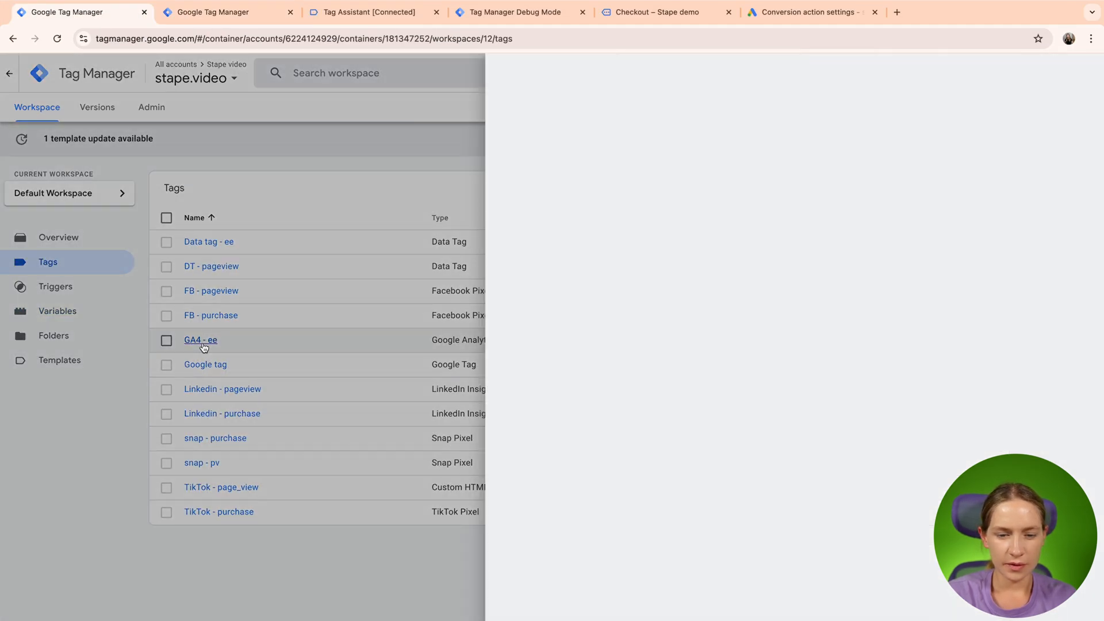
{"action": "scroll", "coordinate": [629, 509], "scroll_direction": "down", "scroll_amount": 3}
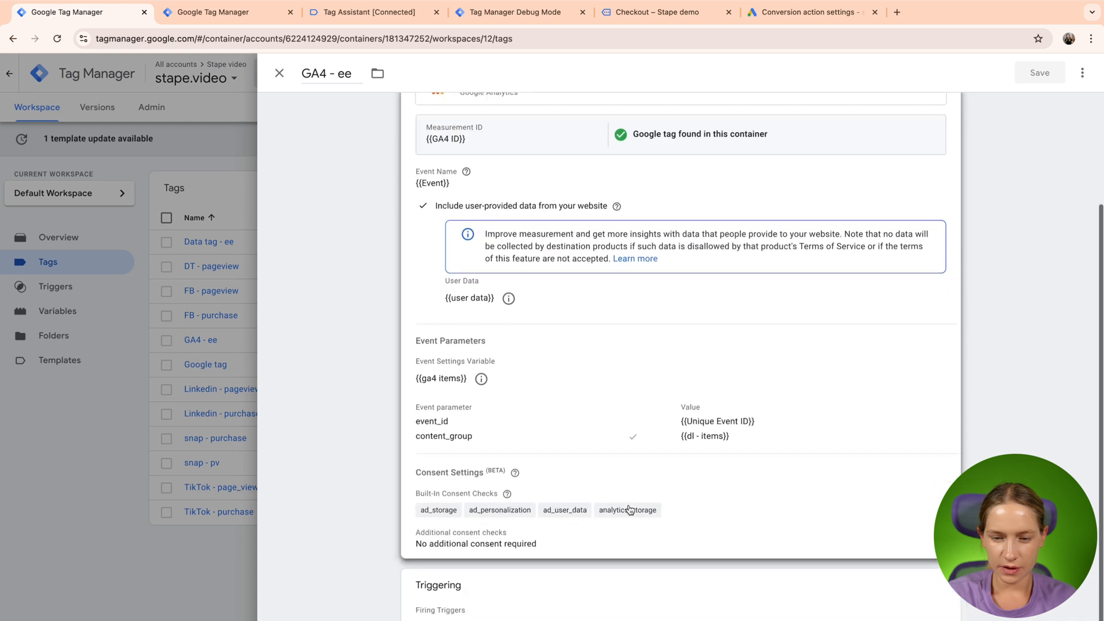
{"action": "left_click", "coordinate": [482, 378]}
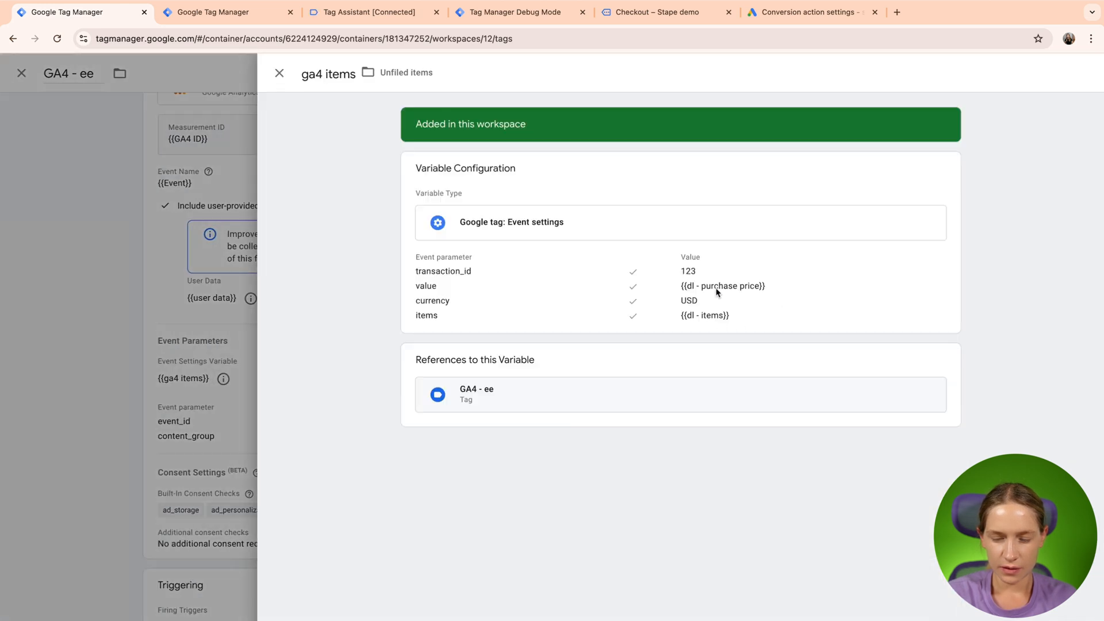
{"action": "left_click", "coordinate": [633, 188]}
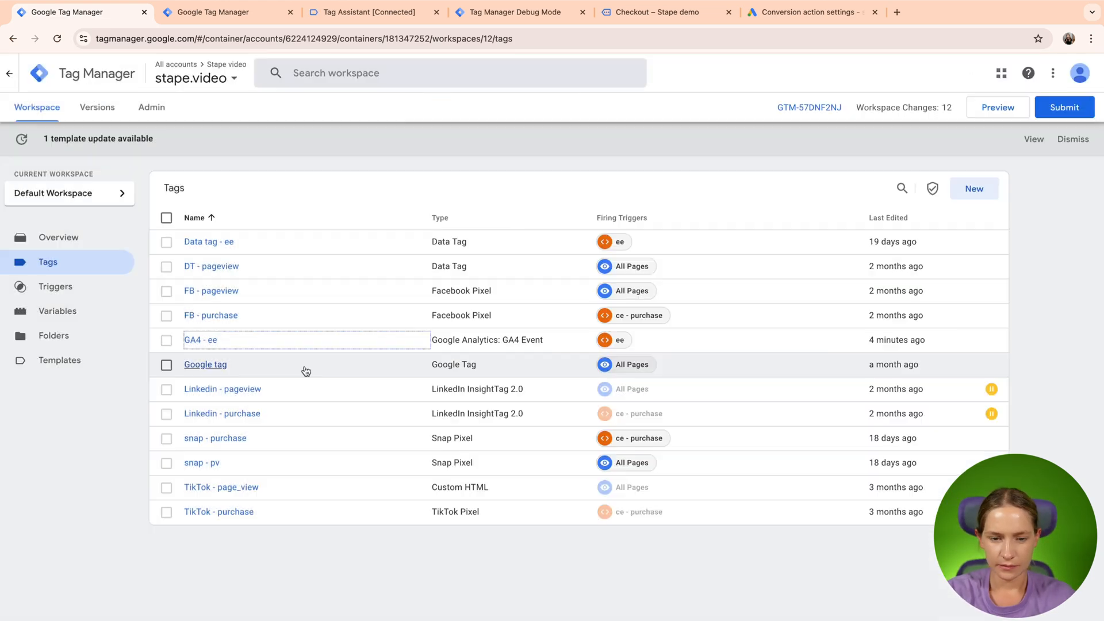
- Close the outgoing request details and end the old Tag Assistant and server debug mode sessions
{"action": "left_click", "coordinate": [447, 405]}
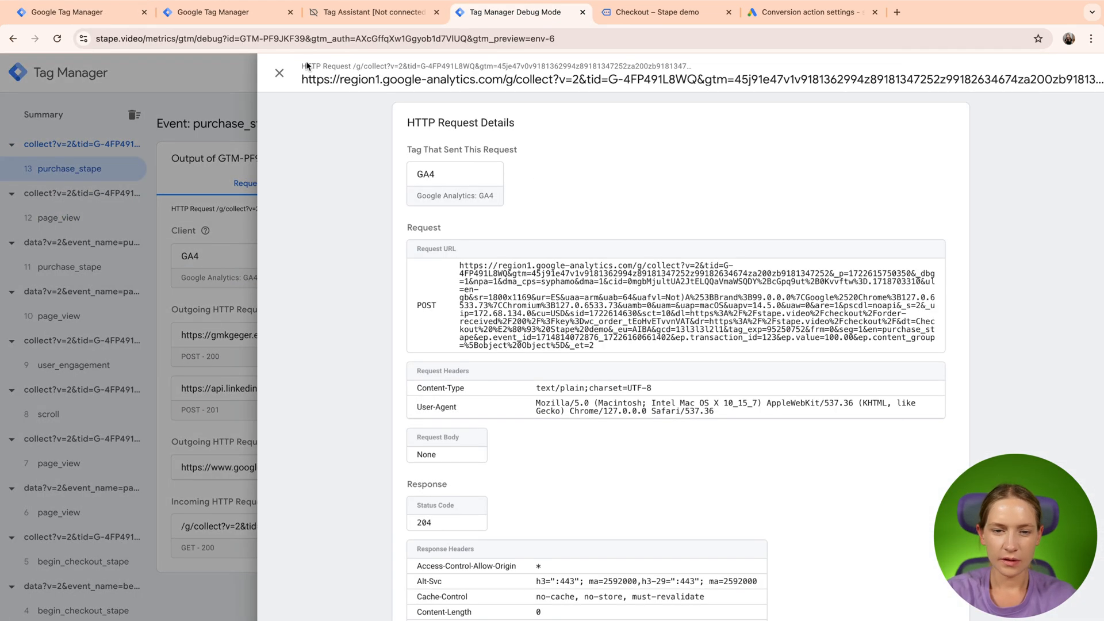
{"action": "left_click", "coordinate": [279, 72]}
{"action": "left_click", "coordinate": [384, 13]}
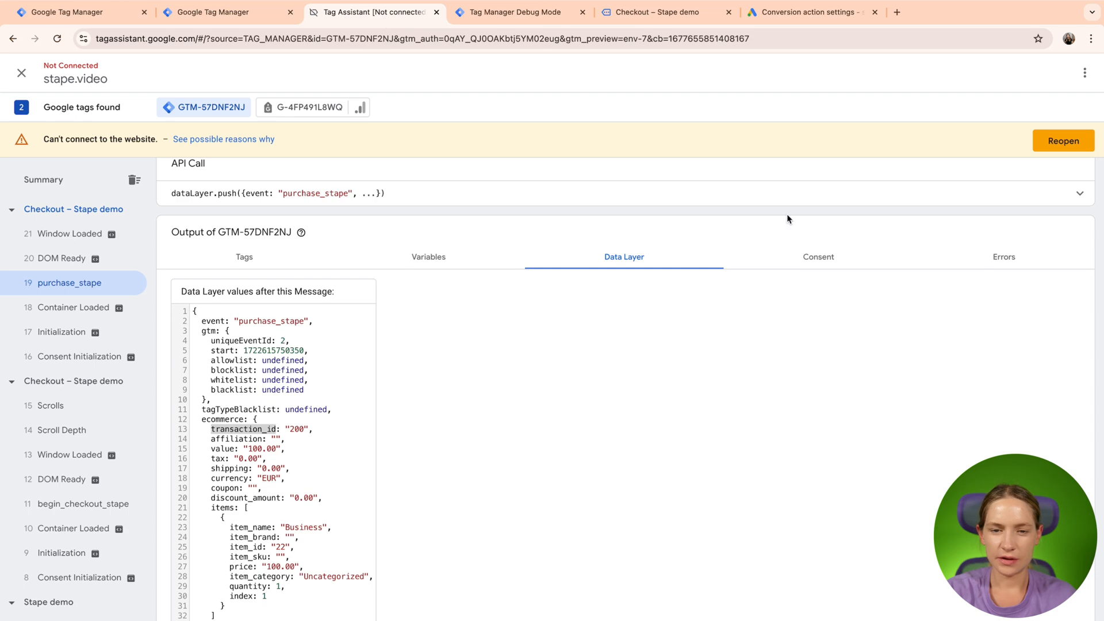
{"action": "left_click", "coordinate": [249, 18]}
{"action": "left_click", "coordinate": [393, 20]}
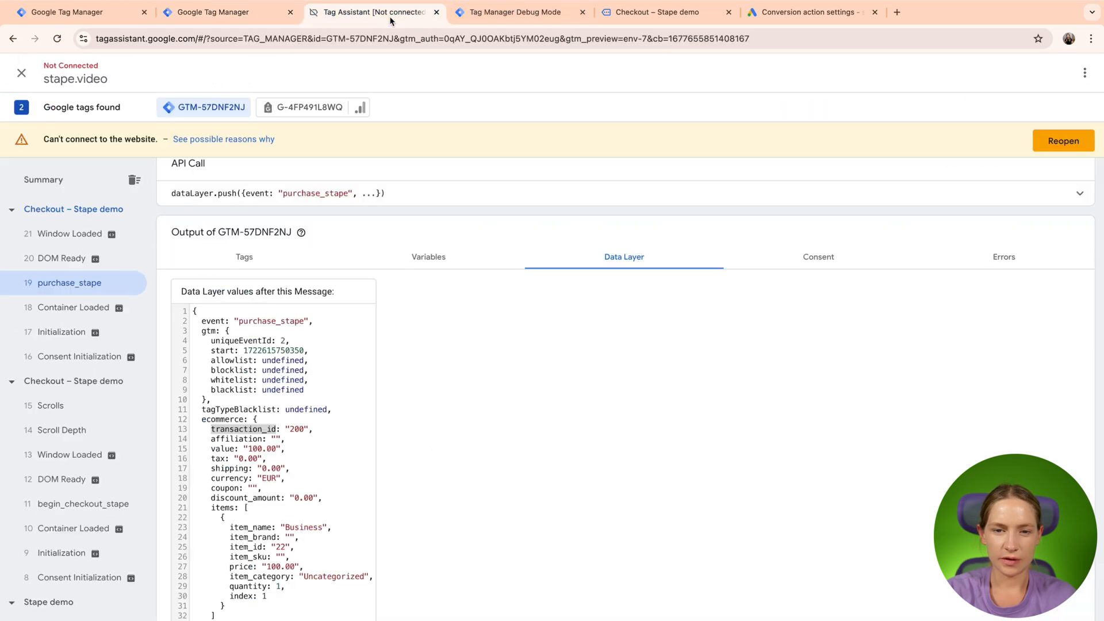
{"action": "left_click", "coordinate": [436, 13]}
{"action": "left_click", "coordinate": [436, 14]}
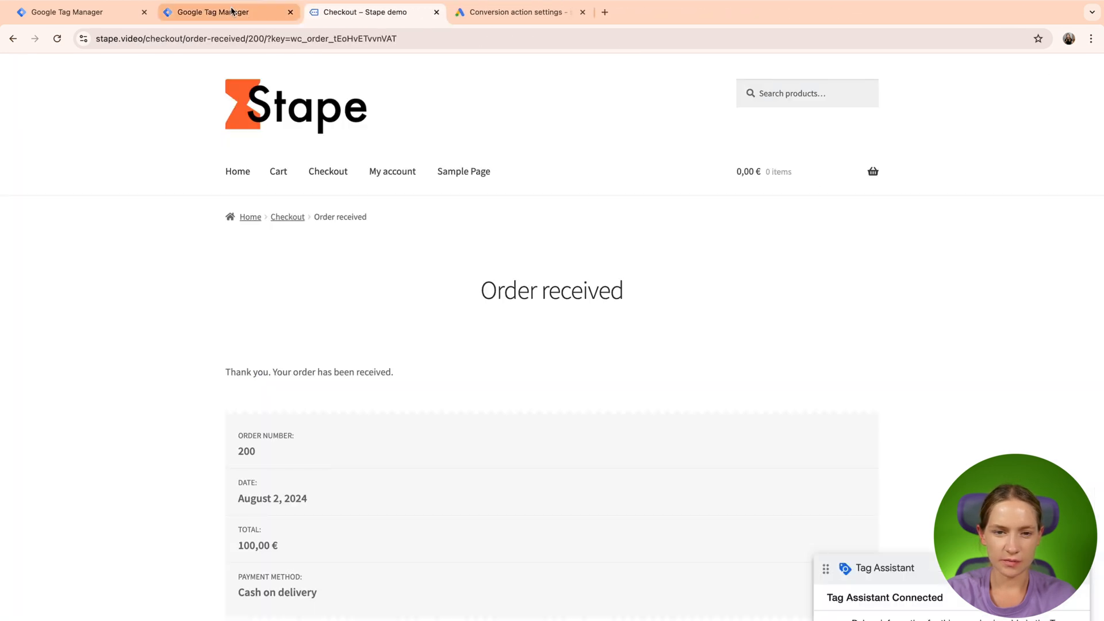
- Start new preview sessions for the sgtm.stape.video server container and the stape.video web container
{"action": "left_click", "coordinate": [277, 12]}
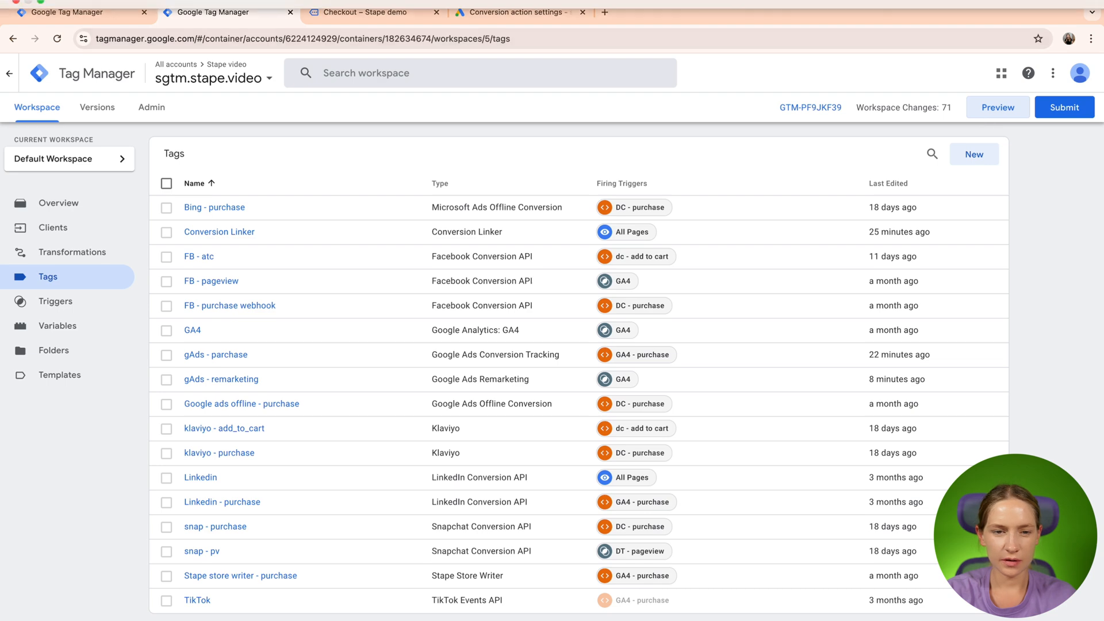
{"action": "left_click", "coordinate": [120, 14]}
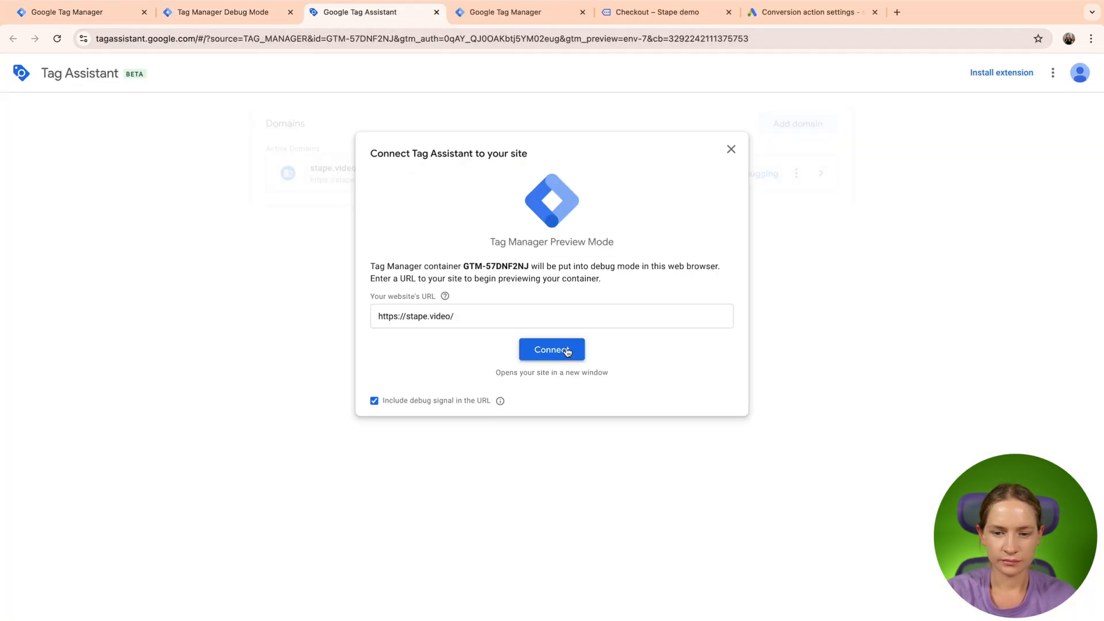
{"action": "left_click", "coordinate": [552, 347]}
{"action": "left_click", "coordinate": [474, 14]}
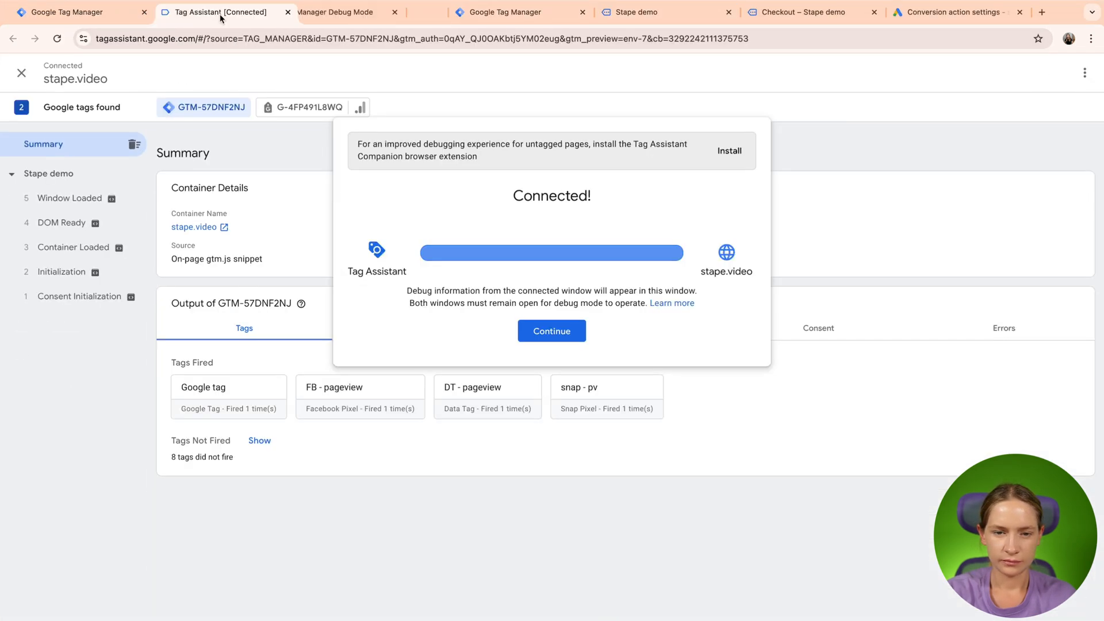
- Place a new test order for the Business product in the demo shop and return to the web container's Tag Assistant session
{"action": "left_click", "coordinate": [313, 520]}
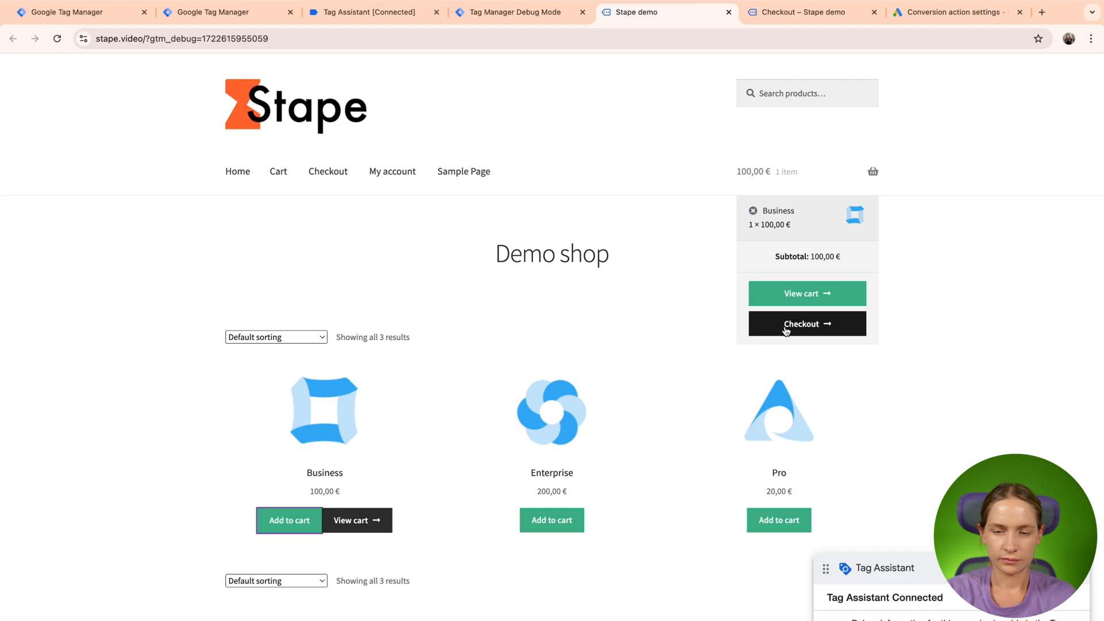
{"action": "left_click", "coordinate": [785, 325]}
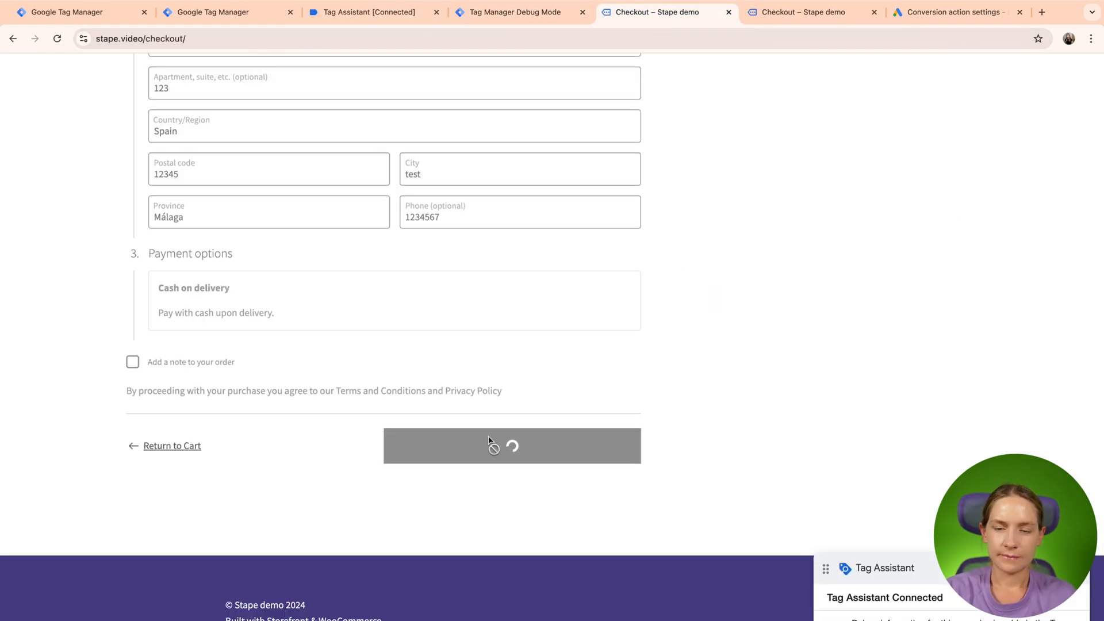
{"action": "left_click", "coordinate": [518, 18]}
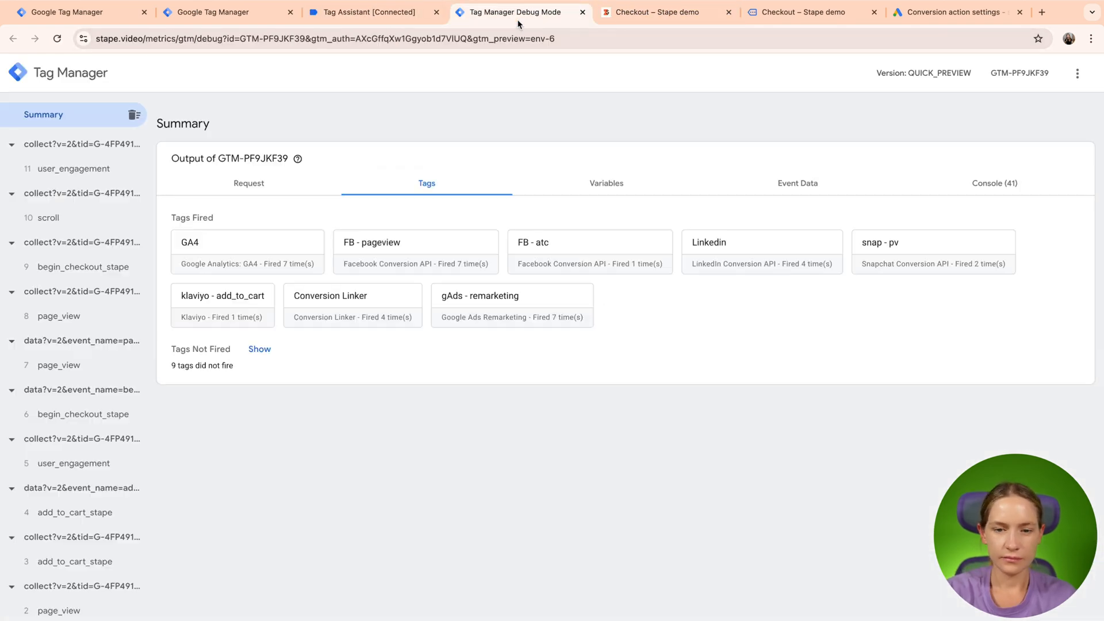
{"action": "left_click", "coordinate": [377, 17]}
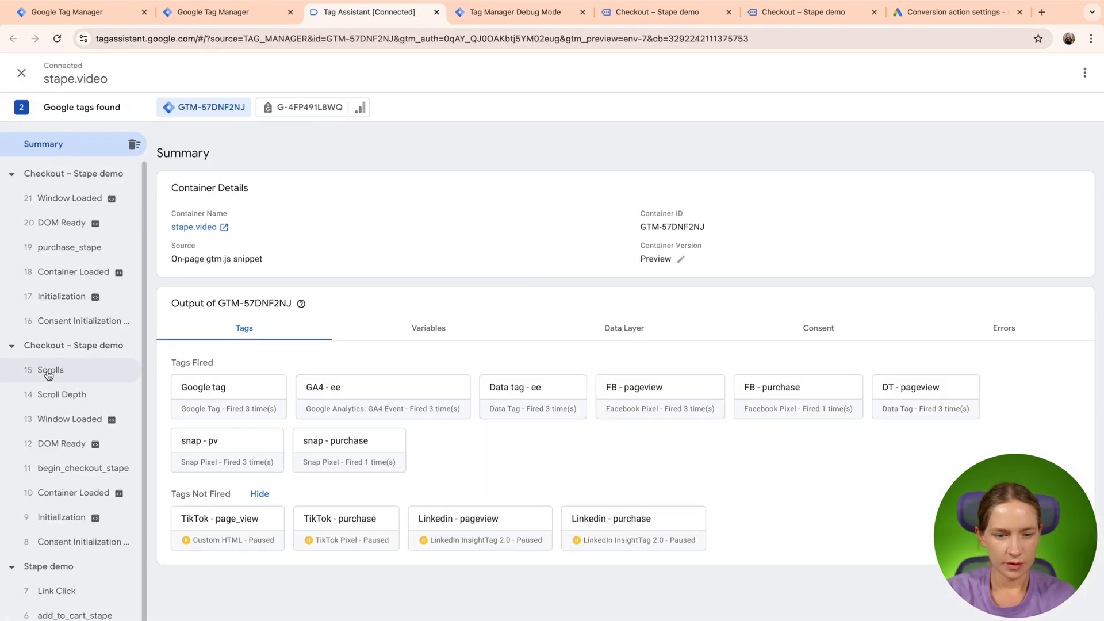
- Review the properties of the GA4 - ee tag fired on the new purchase_stape event
{"action": "left_click", "coordinate": [84, 249]}
{"action": "left_click", "coordinate": [305, 368]}
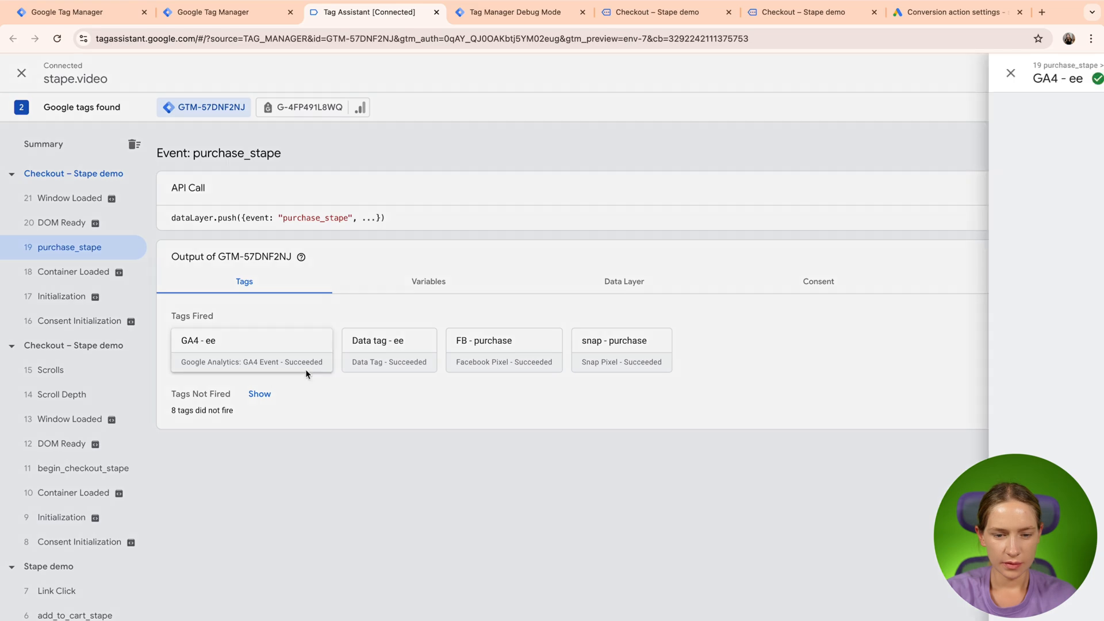
{"action": "scroll", "coordinate": [853, 544], "scroll_direction": "down", "scroll_amount": 2}
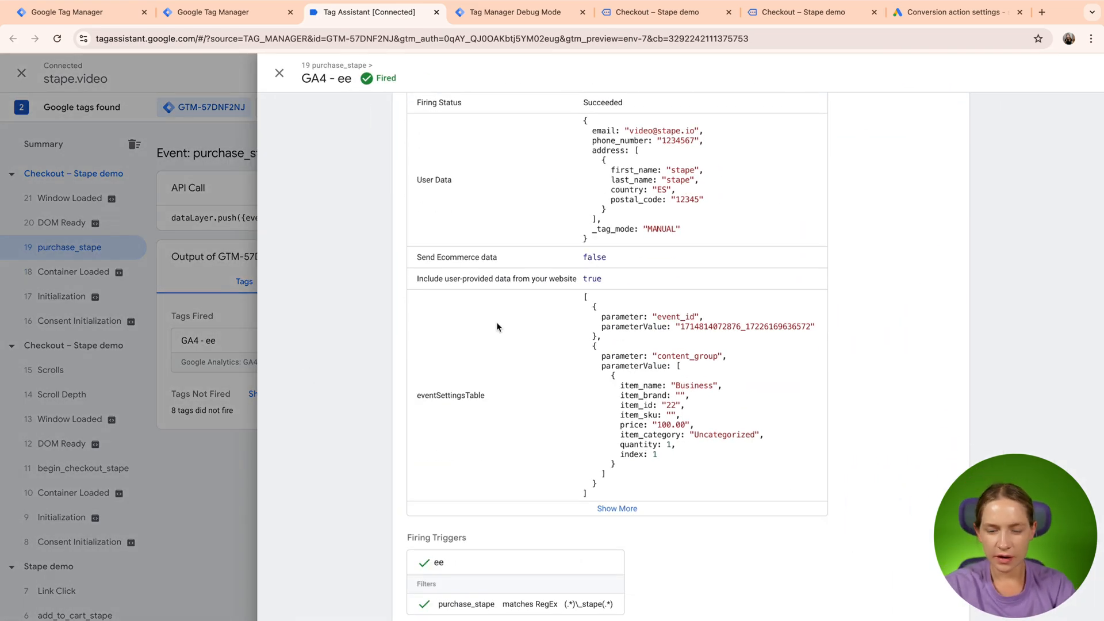
{"action": "left_click", "coordinate": [280, 73]}
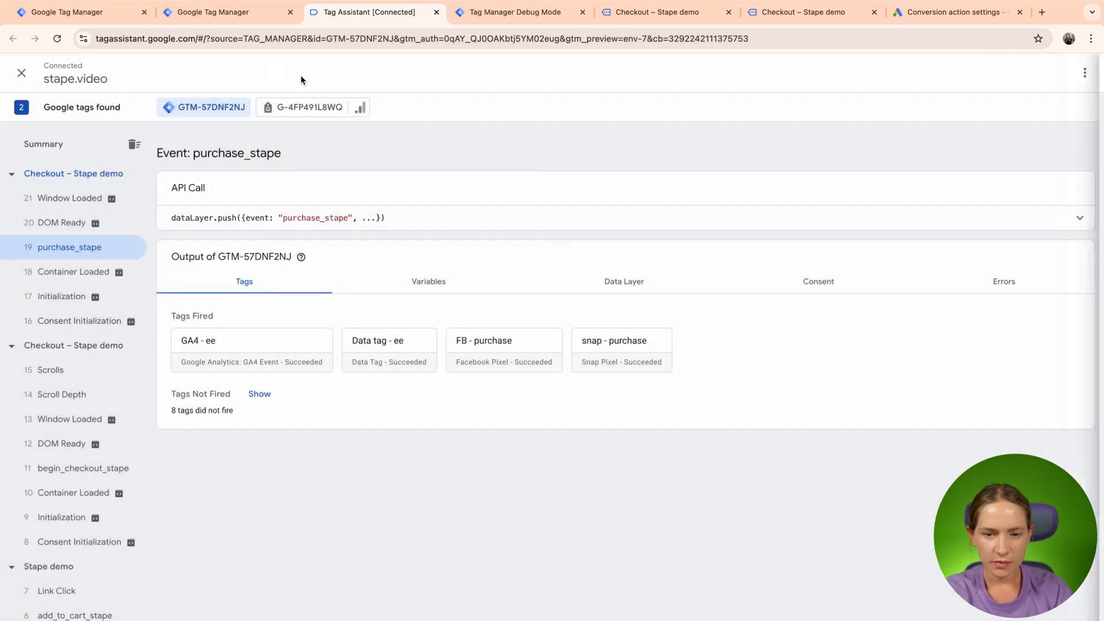
- Inspect the user data variable's contents among the web container's variables for the purchase_stape event
{"action": "left_click", "coordinate": [447, 287]}
{"action": "scroll", "coordinate": [444, 288], "scroll_direction": "down", "scroll_amount": 10}
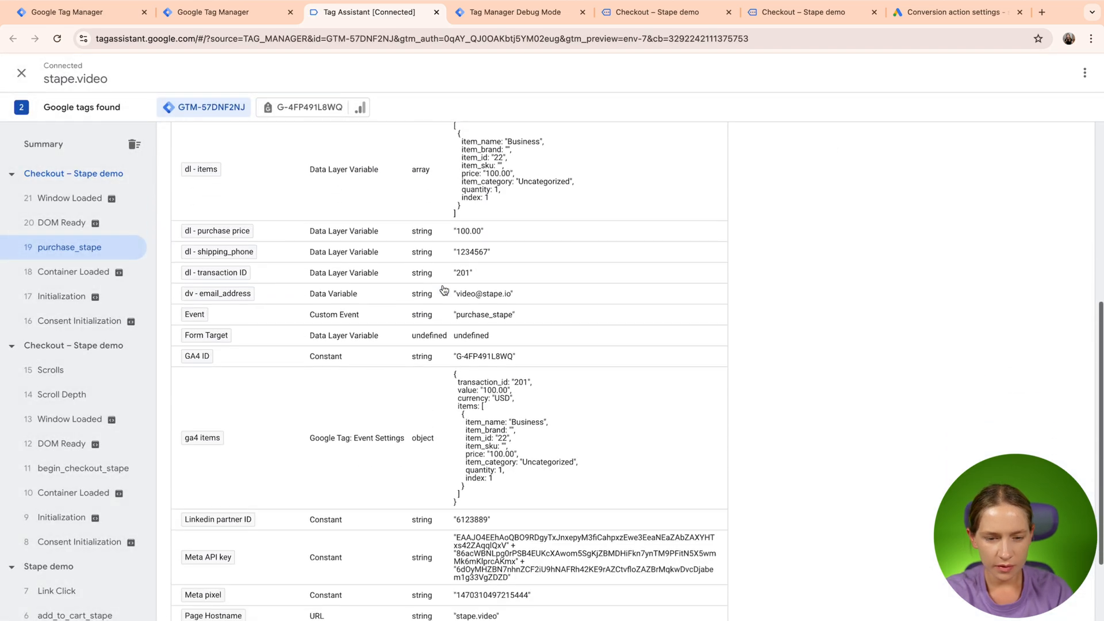
{"action": "scroll", "coordinate": [443, 289], "scroll_direction": "down", "scroll_amount": 1}
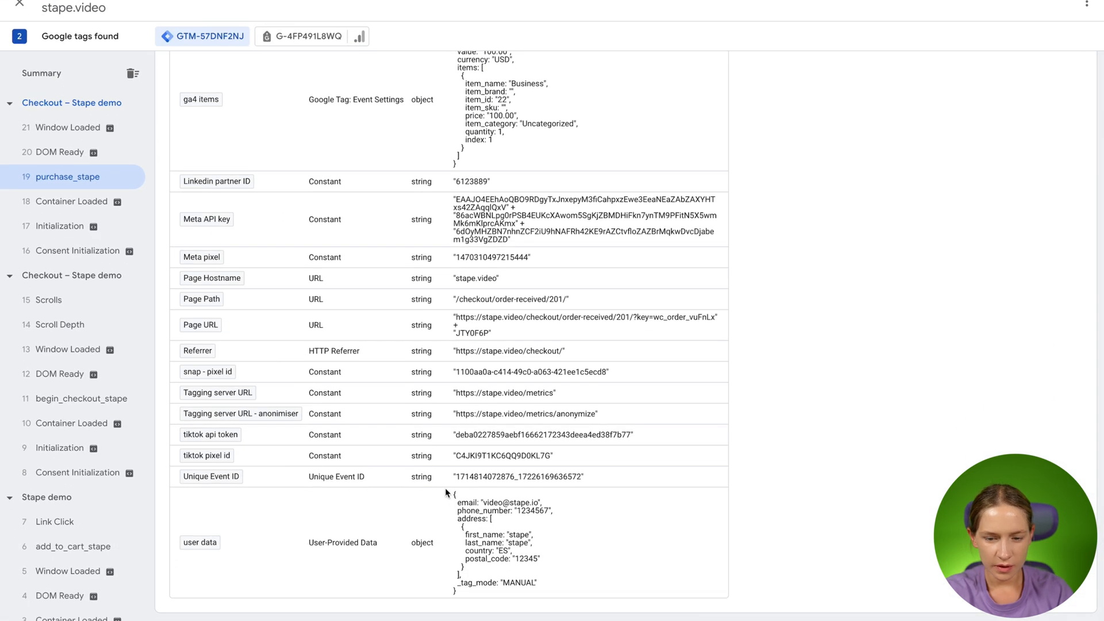
{"action": "left_click_drag", "start_coordinate": [446, 488], "coordinate": [538, 589]}
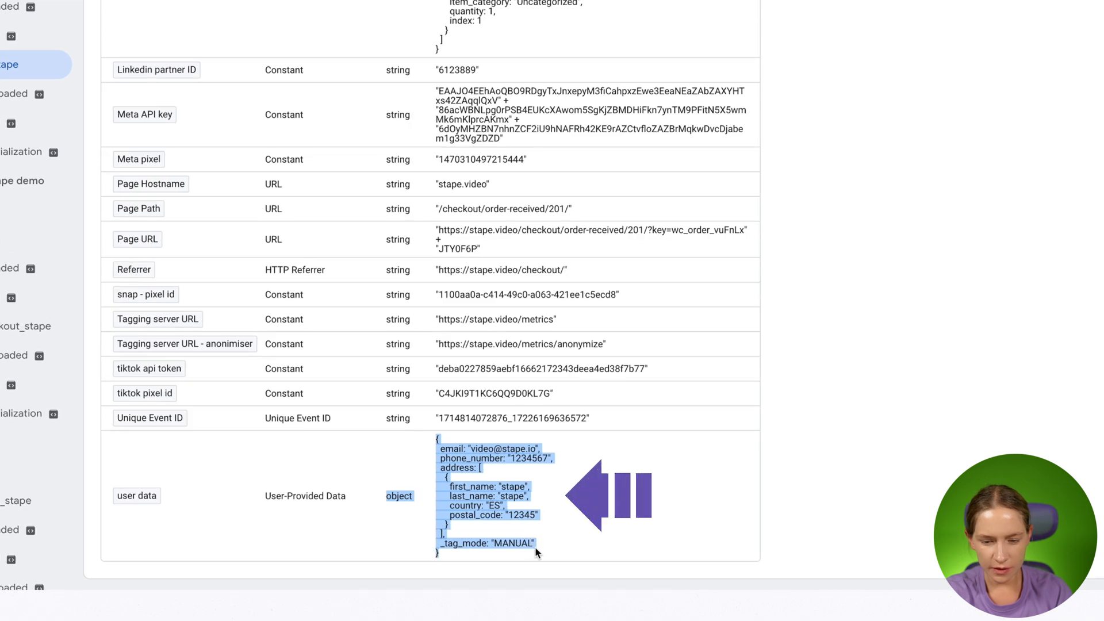
{"action": "left_click", "coordinate": [559, 534]}
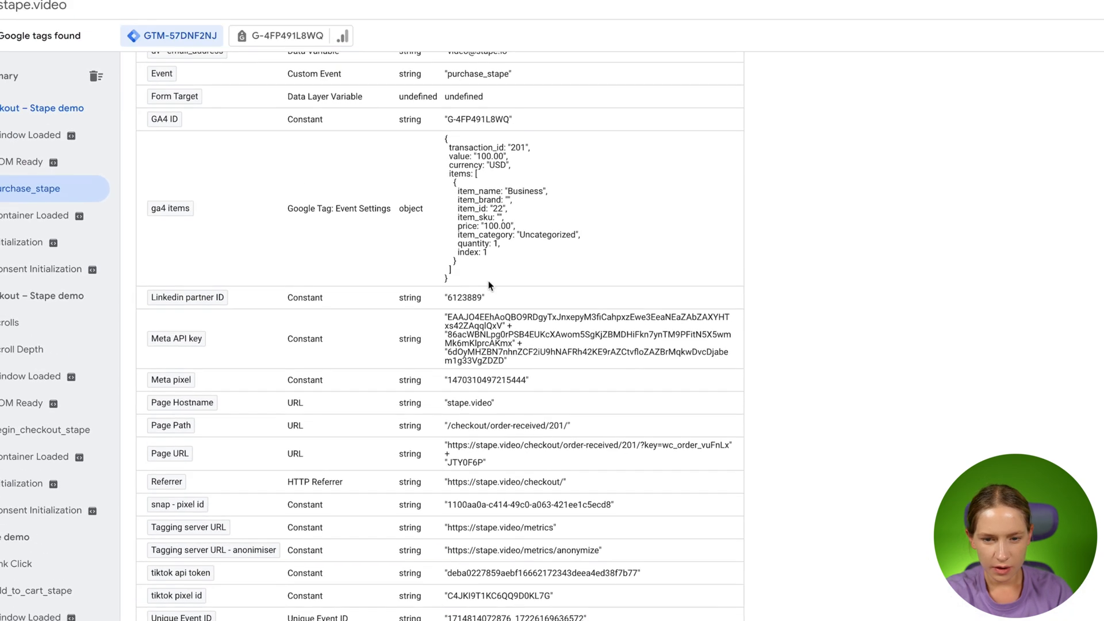
- Inspect the transaction_id and item details in the ga4 items variable for the purchase_stape event
{"action": "left_click_drag", "start_coordinate": [154, 151], "coordinate": [520, 277]}
{"action": "left_click", "coordinate": [535, 276]}
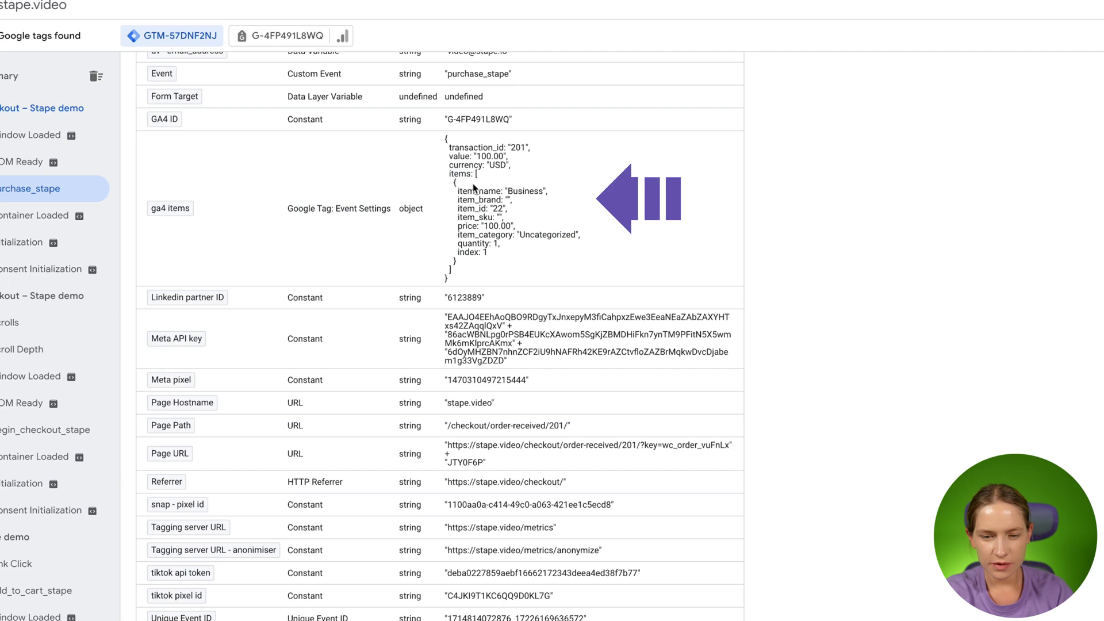
{"action": "double_click", "coordinate": [468, 149]}
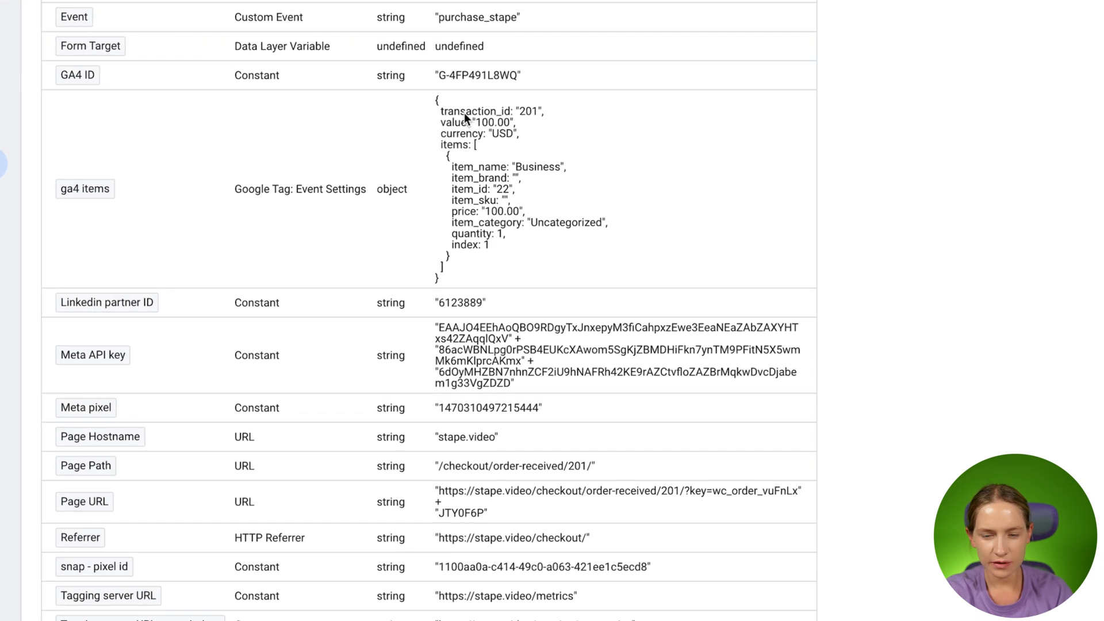
{"action": "double_click", "coordinate": [527, 111]}
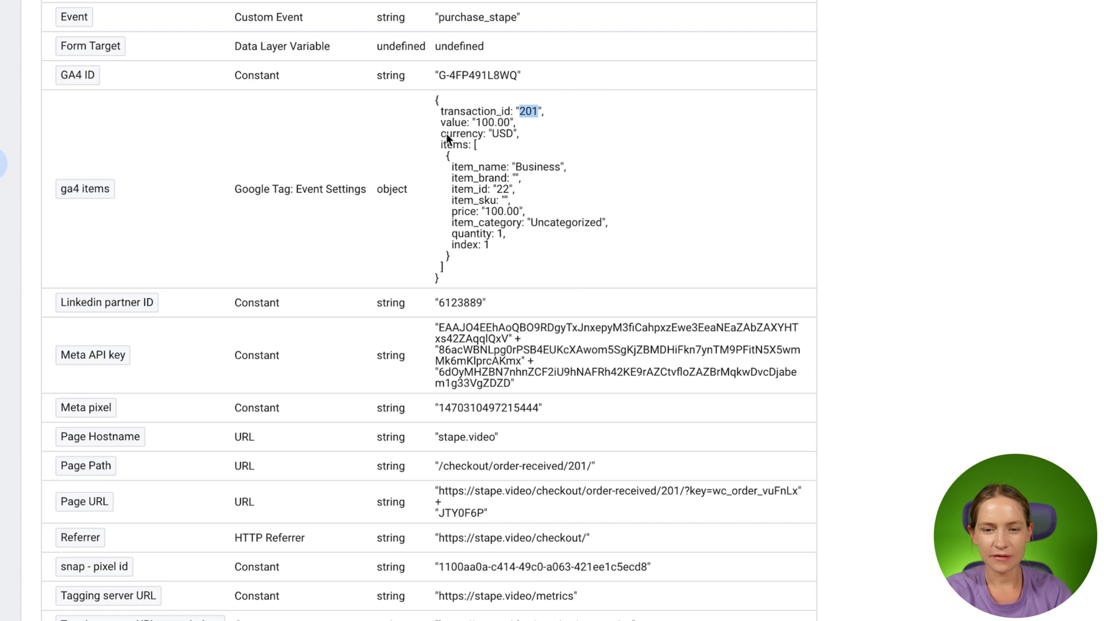
{"action": "left_click_drag", "start_coordinate": [458, 171], "coordinate": [467, 272]}
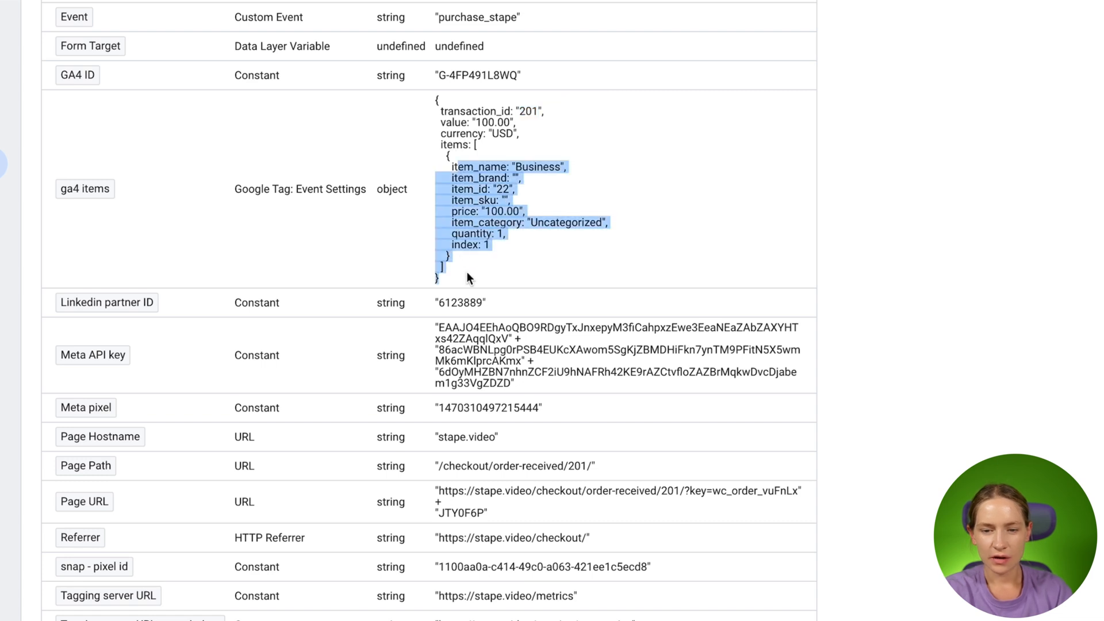
{"action": "left_click", "coordinate": [492, 205]}
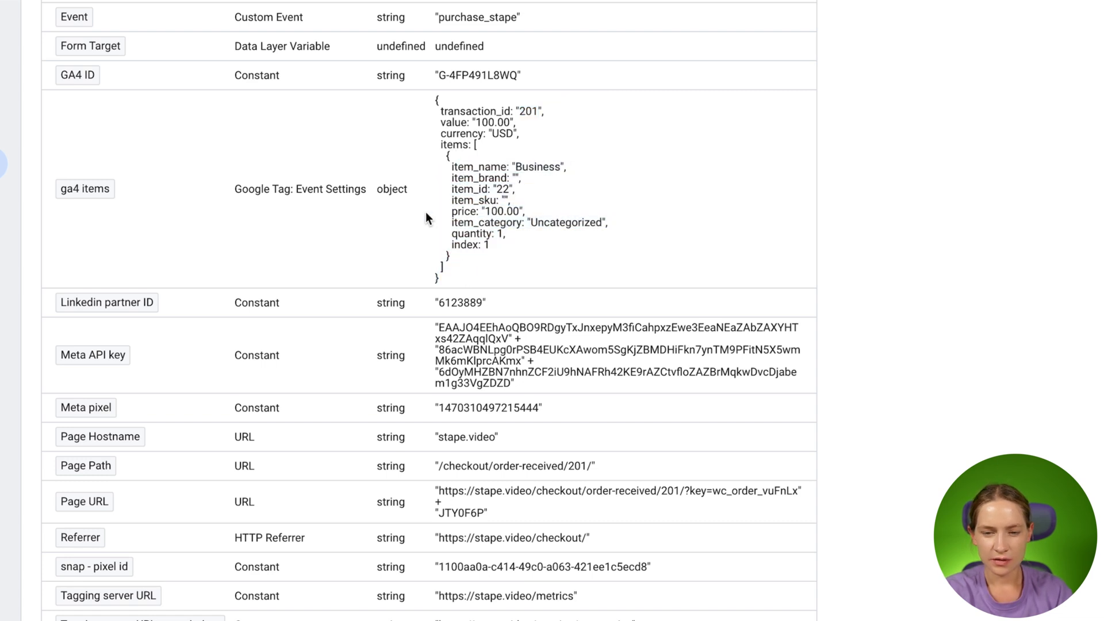
- Examine the full GA4 - ee tag properties for purchase_stape, including the Event Settings Variable and User Data
{"action": "scroll", "coordinate": [465, 253], "scroll_direction": "down", "scroll_amount": 3}
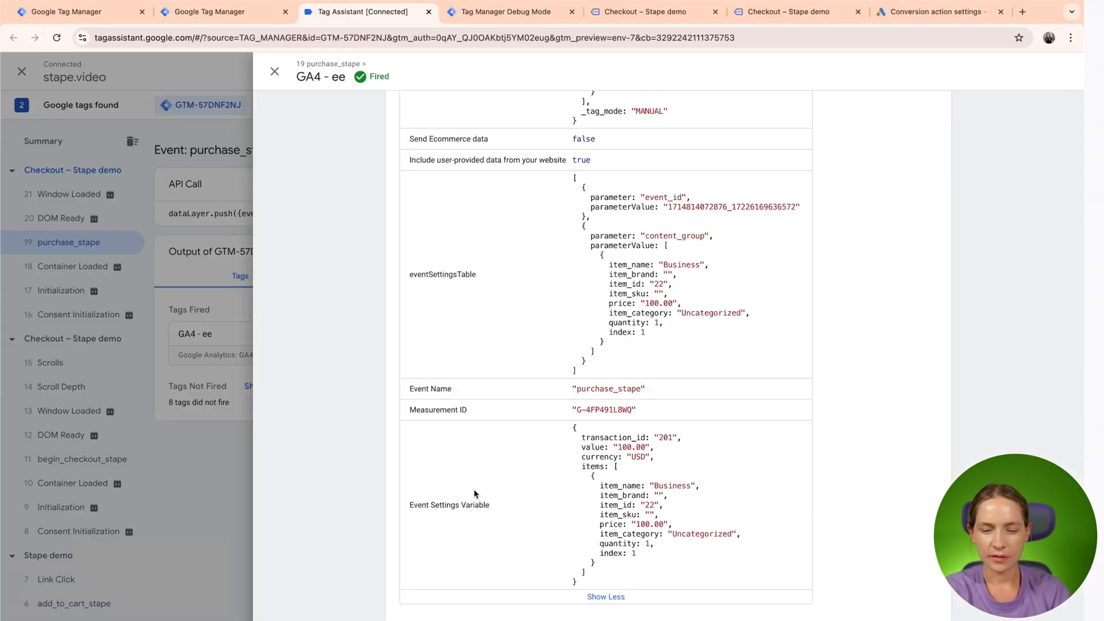
{"action": "scroll", "coordinate": [475, 494], "scroll_direction": "up", "scroll_amount": 1}
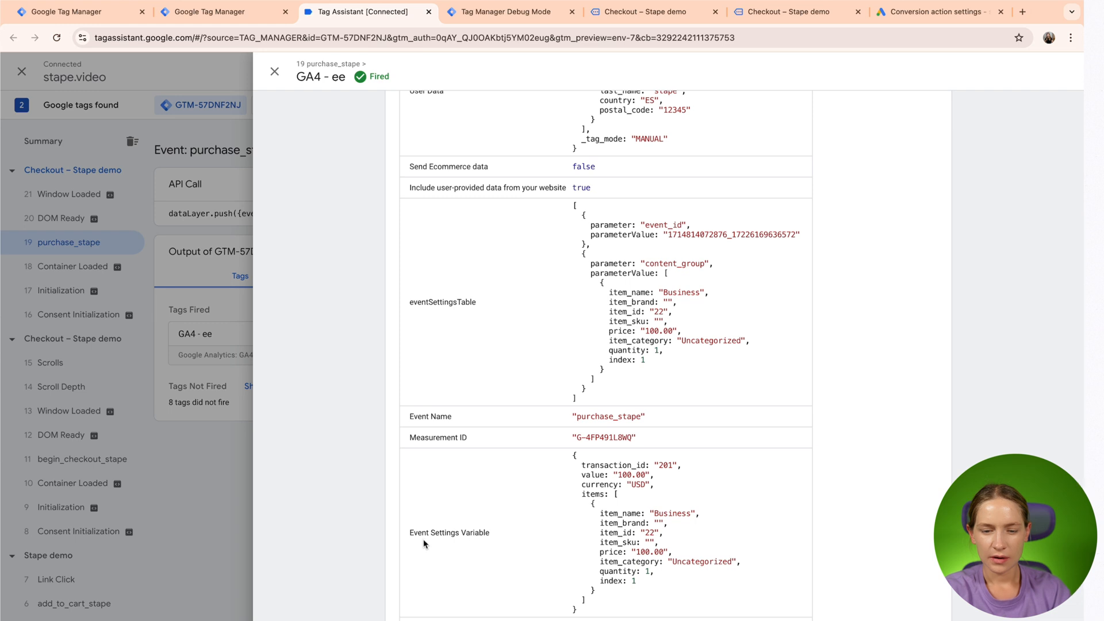
{"action": "scroll", "coordinate": [424, 544], "scroll_direction": "down", "scroll_amount": 1}
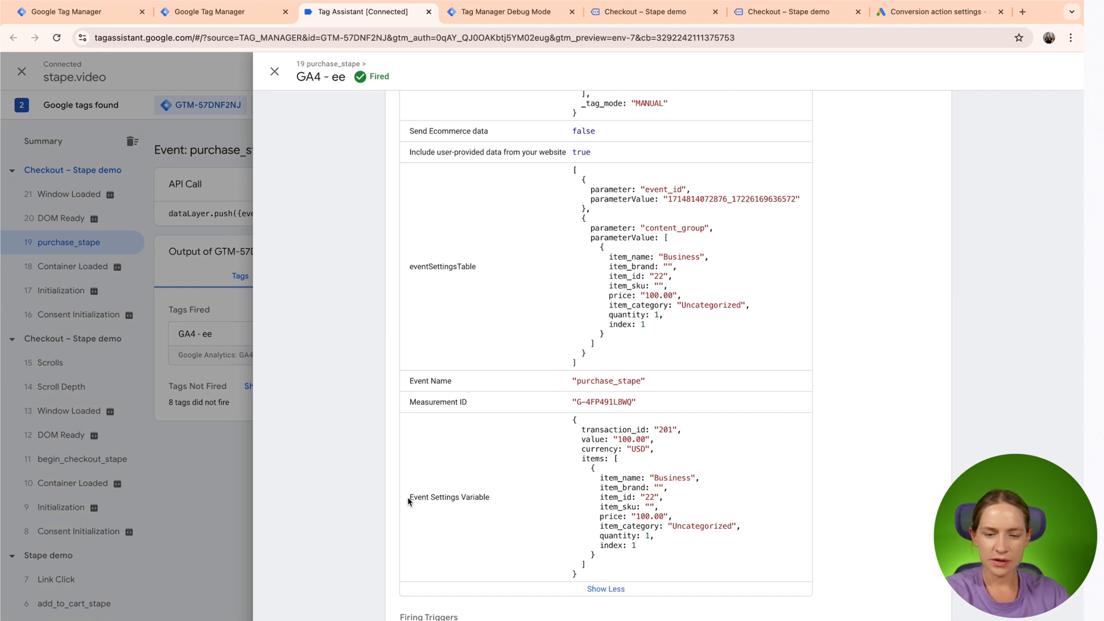
{"action": "left_click_drag", "start_coordinate": [409, 501], "coordinate": [516, 498]}
{"action": "left_click_drag", "start_coordinate": [577, 431], "coordinate": [638, 562]}
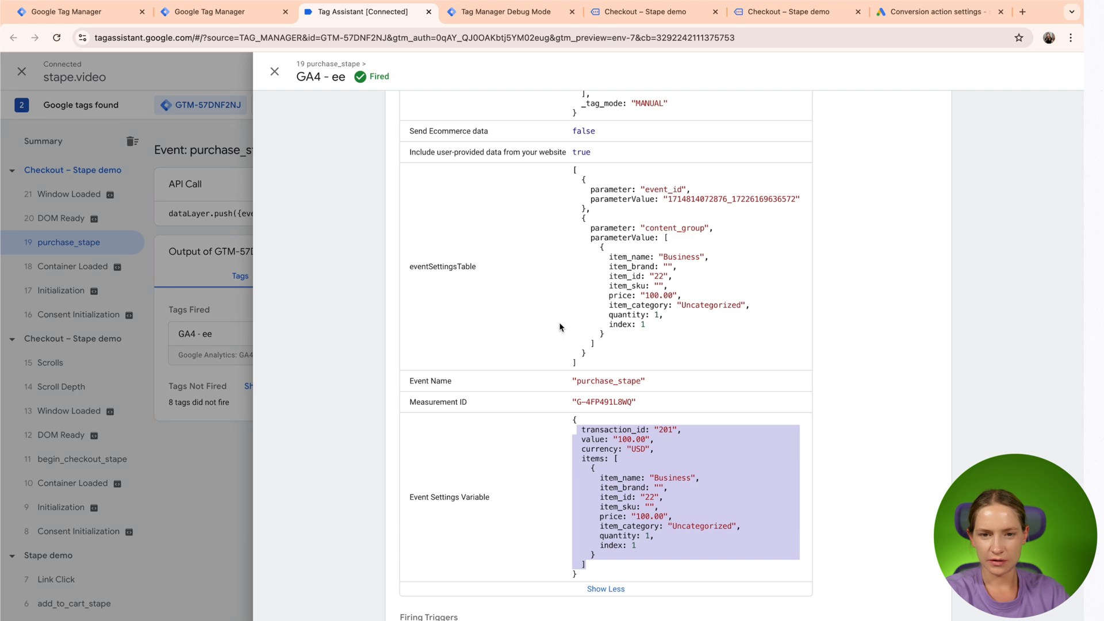
{"action": "scroll", "coordinate": [560, 326], "scroll_direction": "up", "scroll_amount": 4}
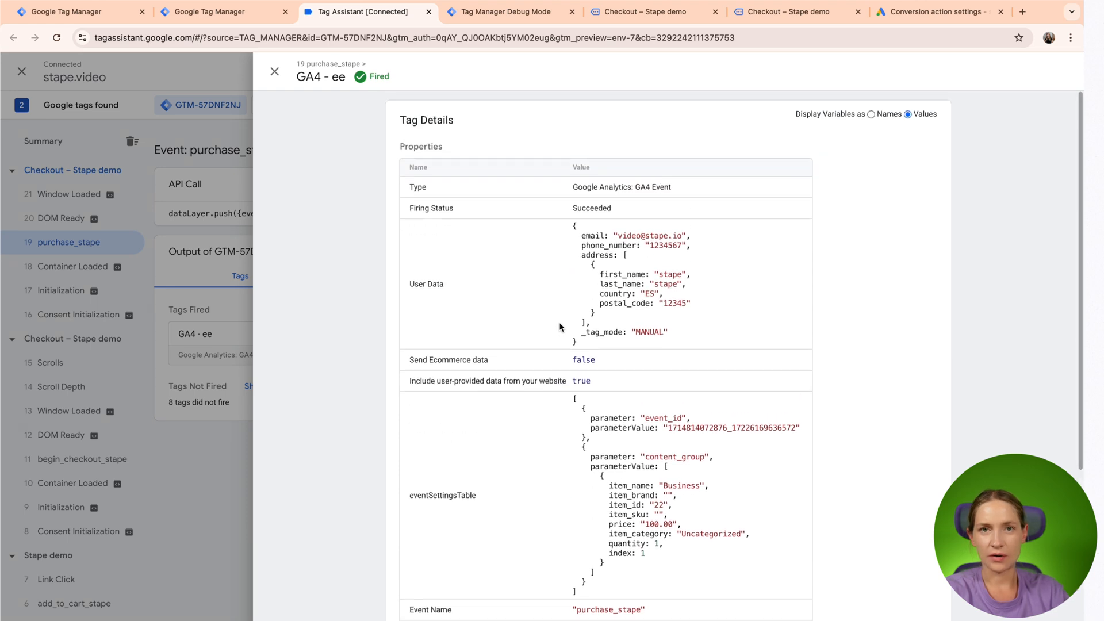